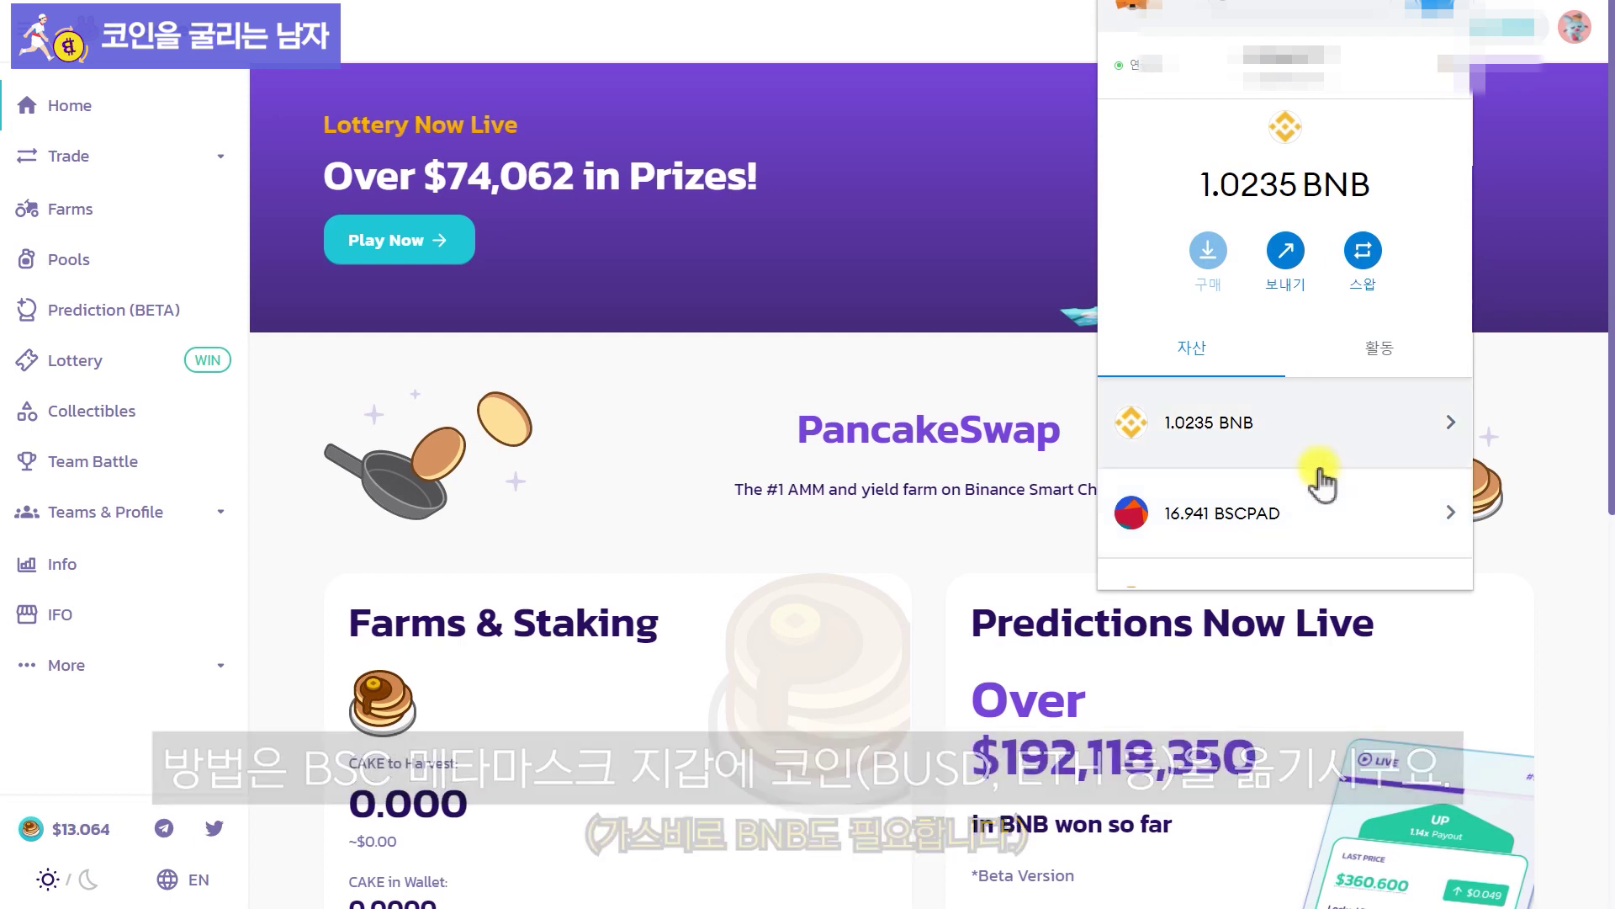
Close the wallet popup and open the PancakeSwap token exchange.
{"action": "left_click", "coordinate": [1021, 440]}
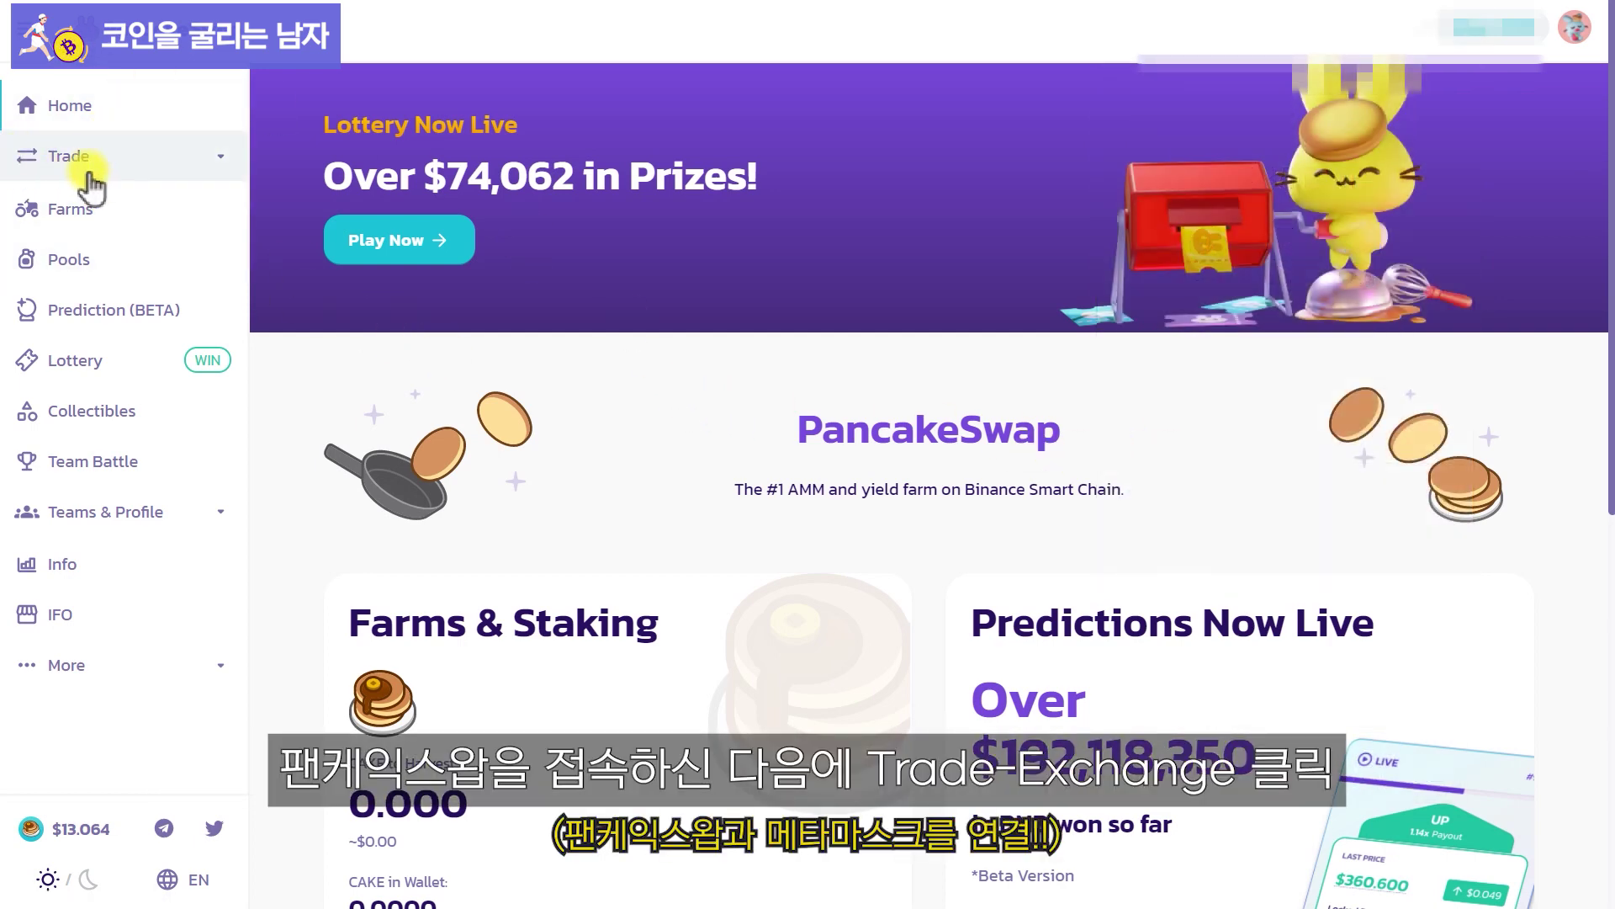
{"action": "left_click", "coordinate": [87, 165]}
{"action": "left_click", "coordinate": [112, 207]}
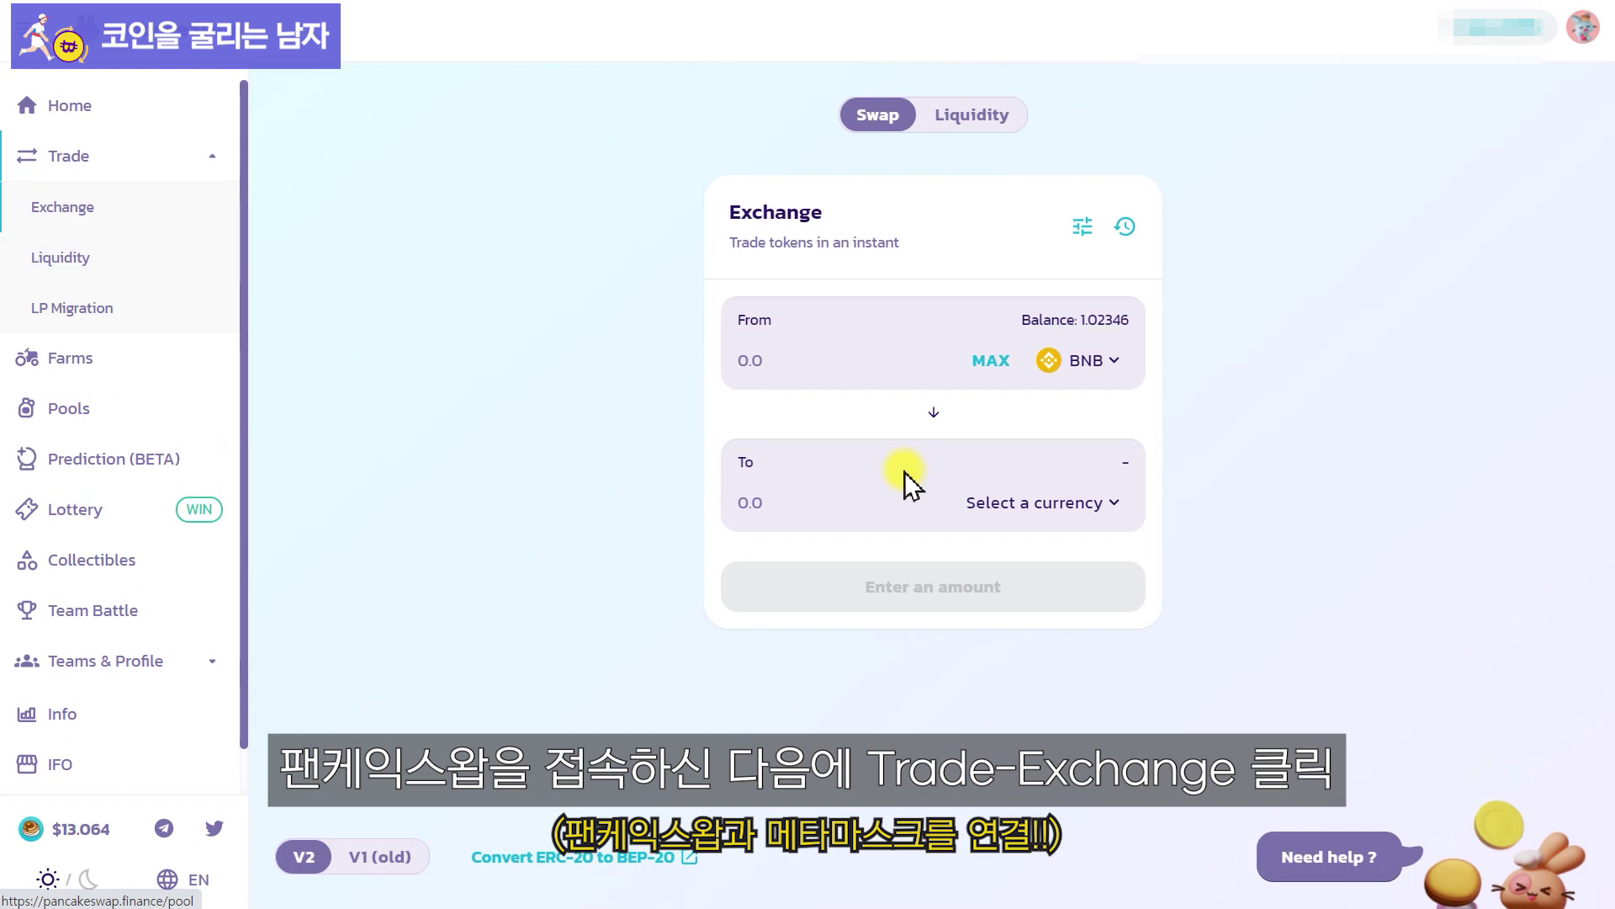
Import BSCPAD as the currency to receive and use the maximum BUSD balance as the amount to swap.
{"action": "left_click", "coordinate": [1100, 504]}
{"action": "type", "text": "bsc"}
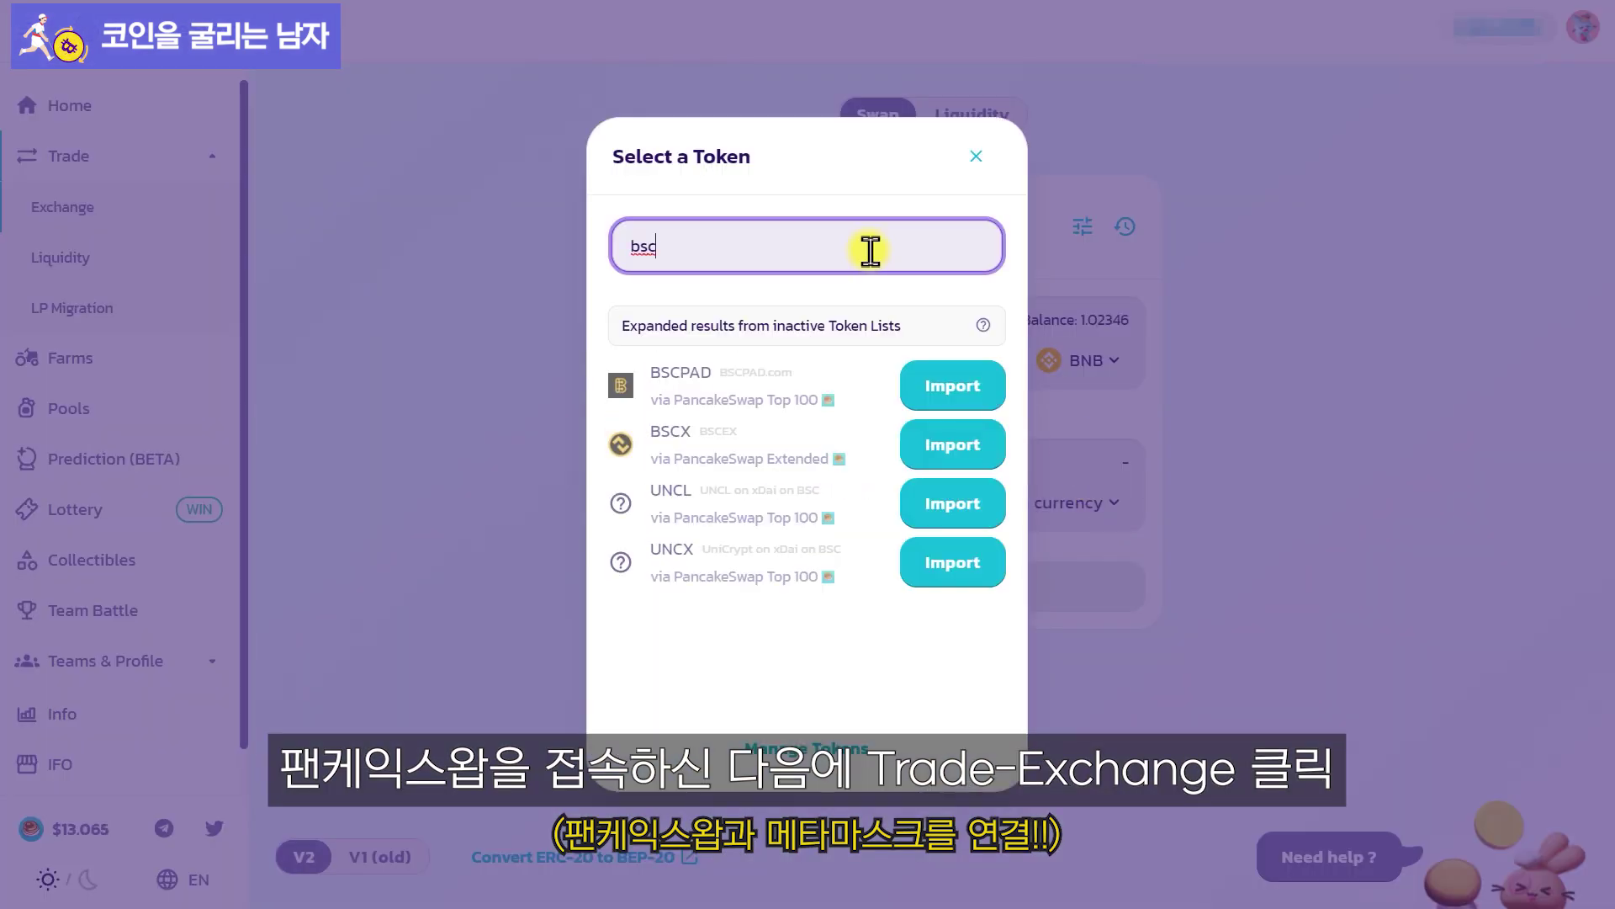
{"action": "left_click", "coordinate": [982, 406]}
{"action": "left_click", "coordinate": [673, 677]}
{"action": "left_click", "coordinate": [949, 679]}
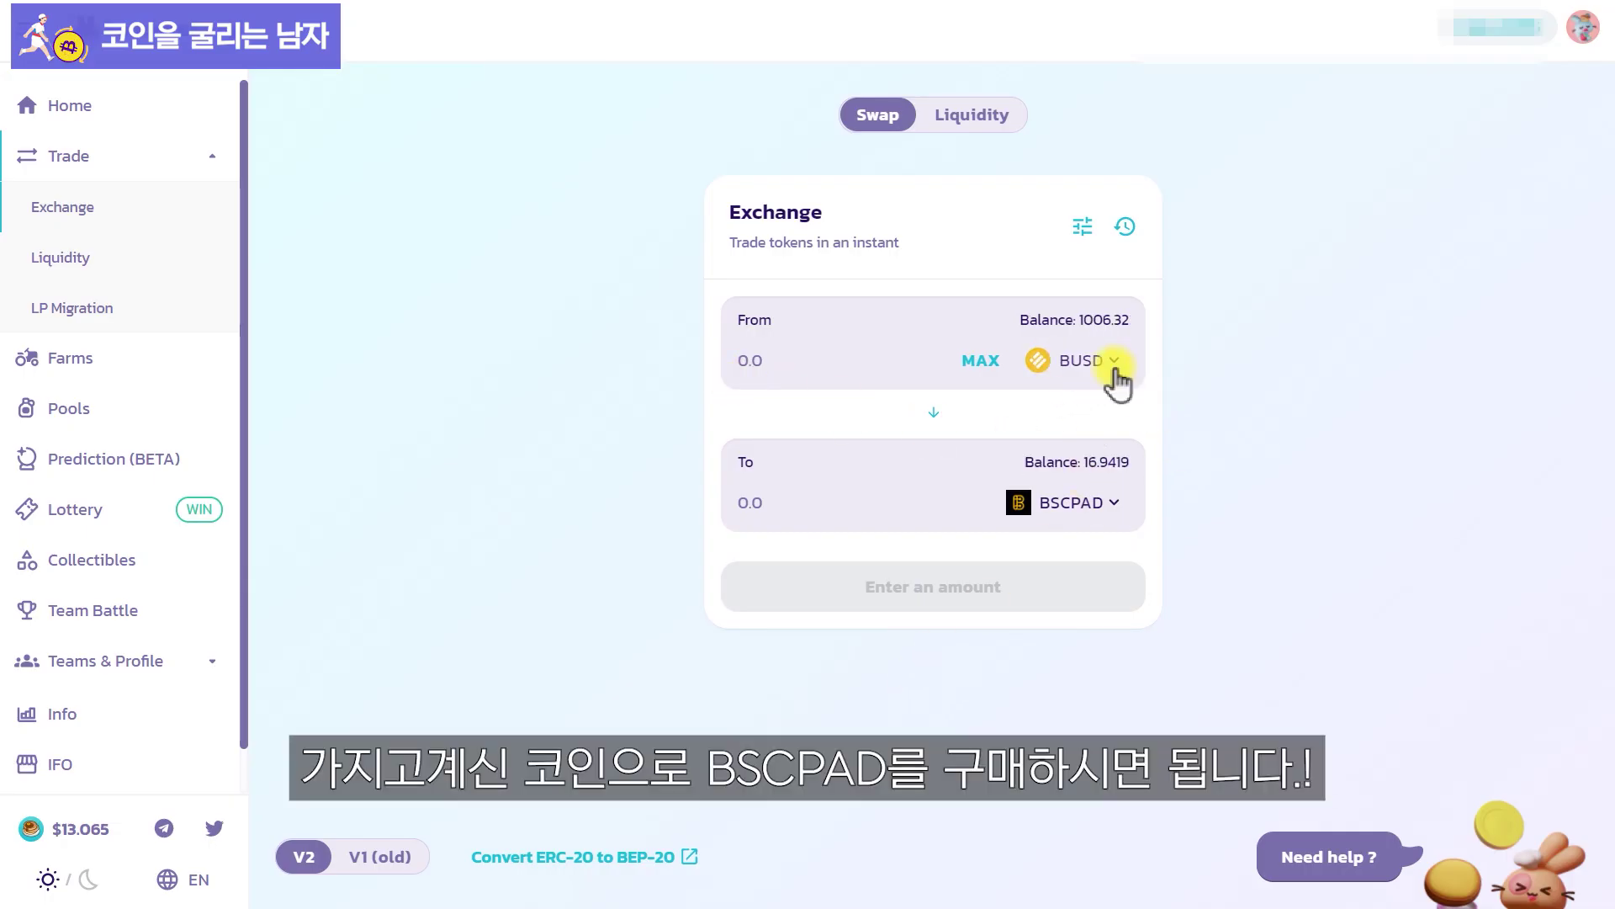
{"action": "left_click", "coordinate": [976, 362]}
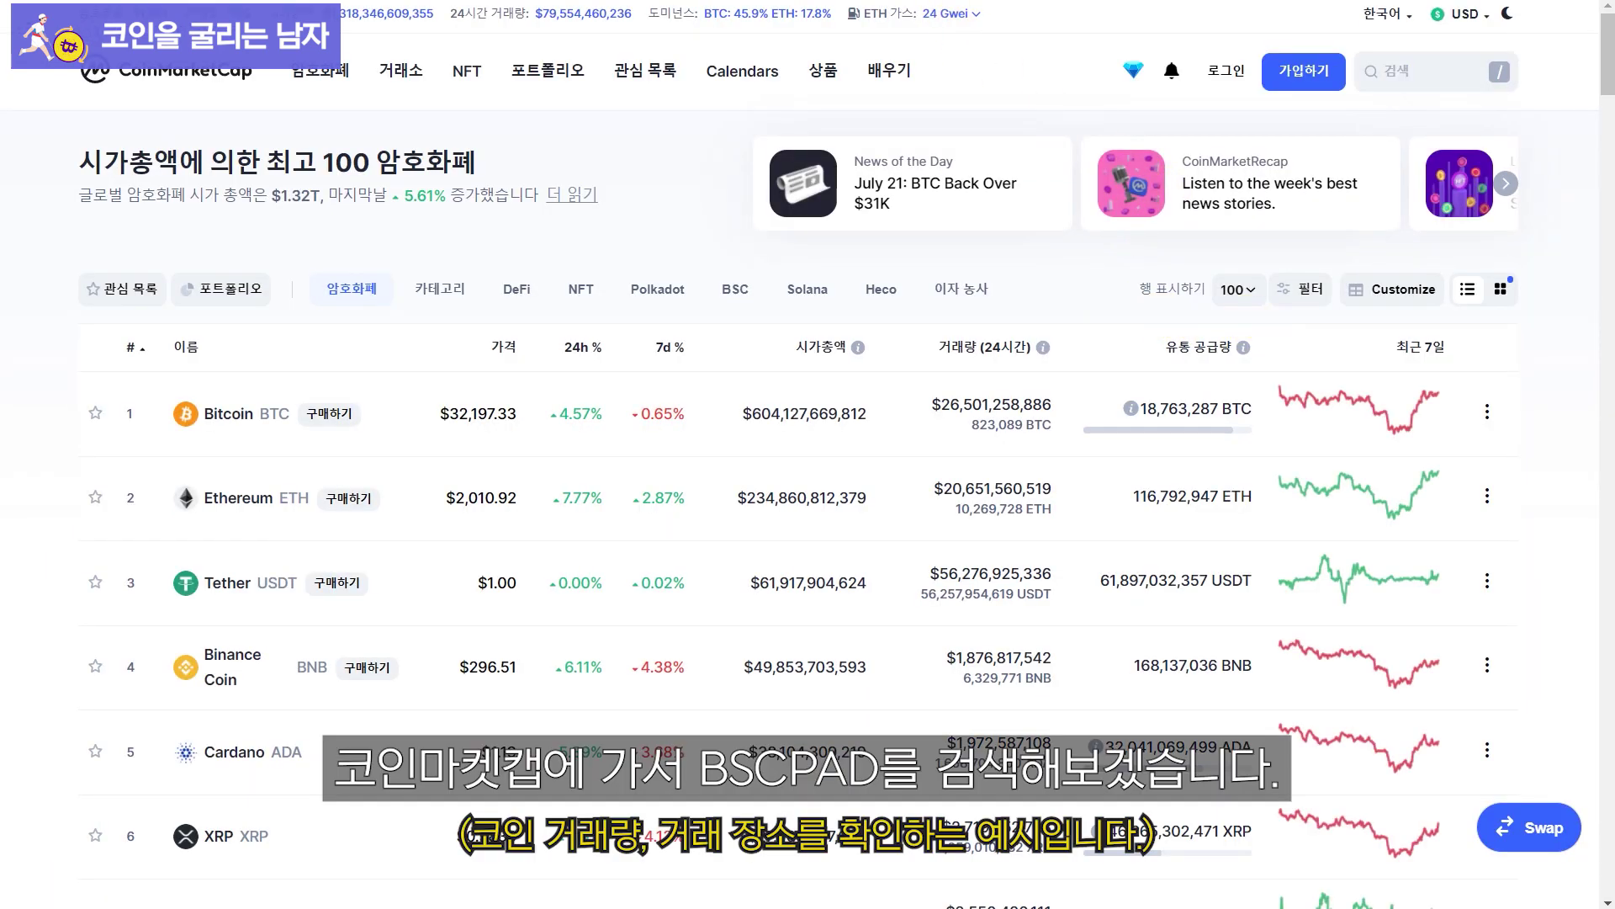
Switch to CoinMarketCap, search for BSCPAD and examine the markets where it is traded.
{"action": "left_click", "coordinate": [1417, 72]}
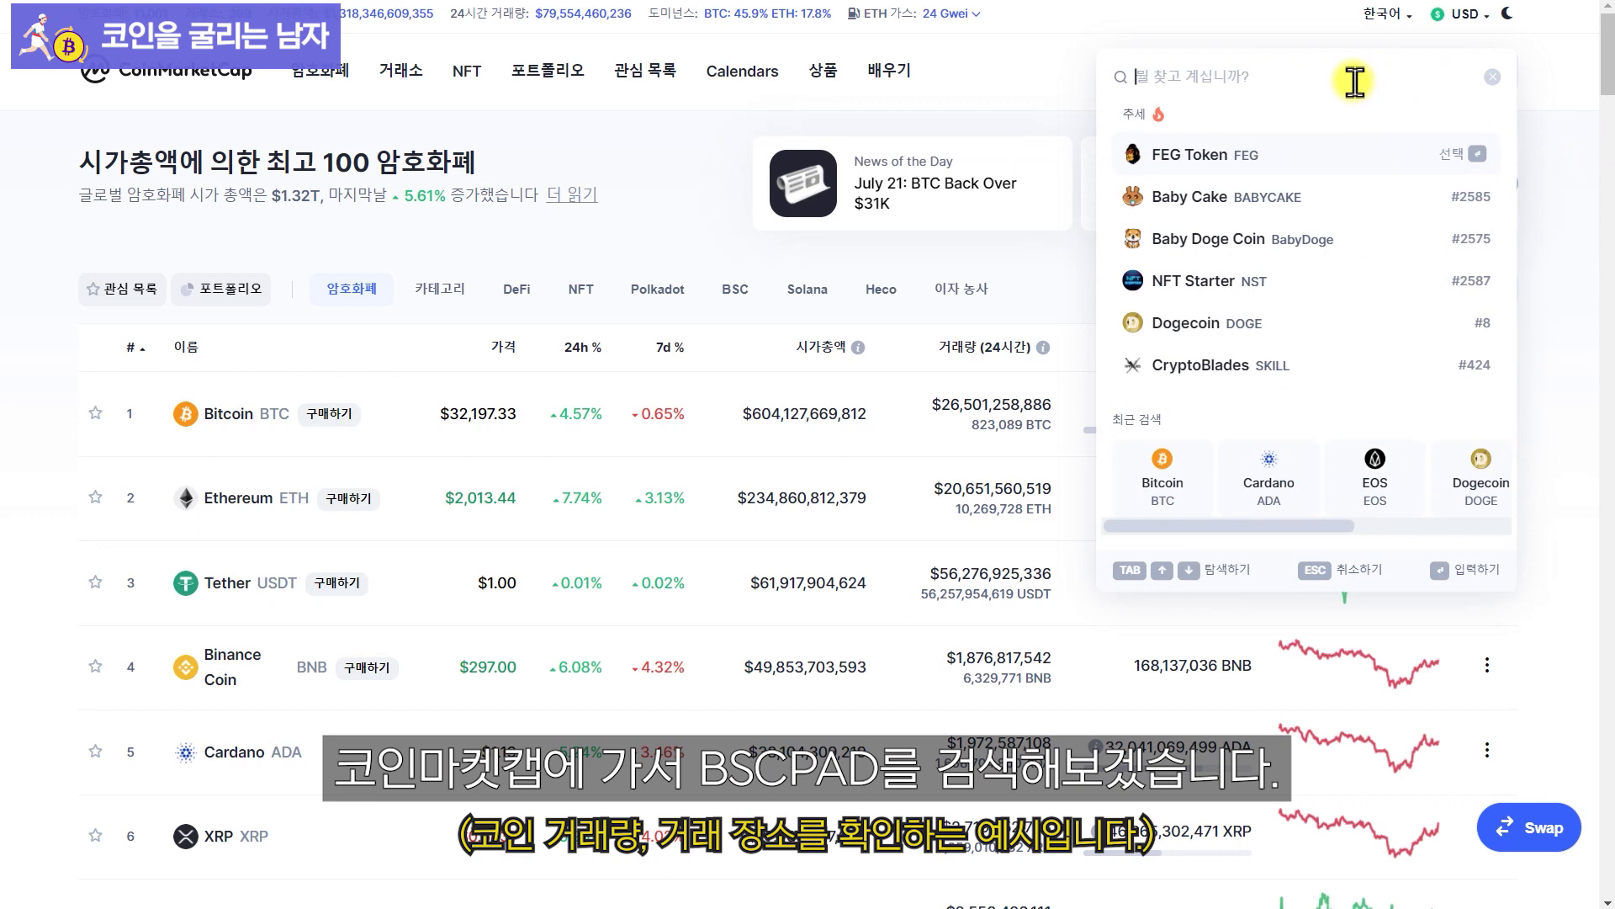
{"action": "type", "text": "bscpad"}
{"action": "left_click", "coordinate": [1231, 160]}
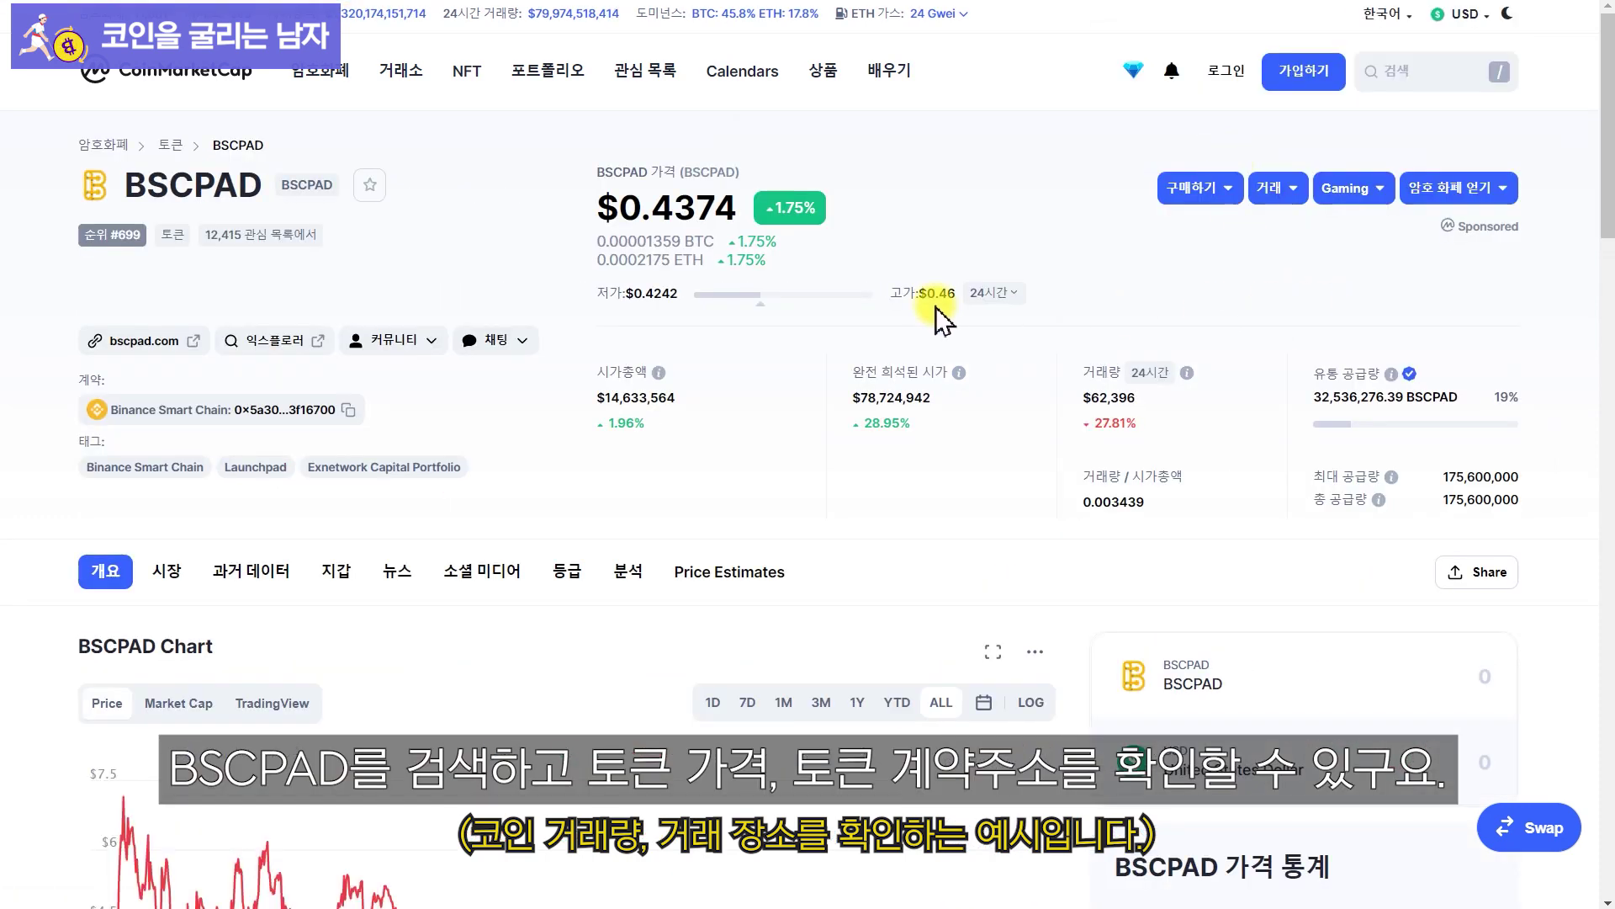
{"action": "scroll", "coordinate": [798, 364], "scroll_direction": "down", "scroll_amount": 1}
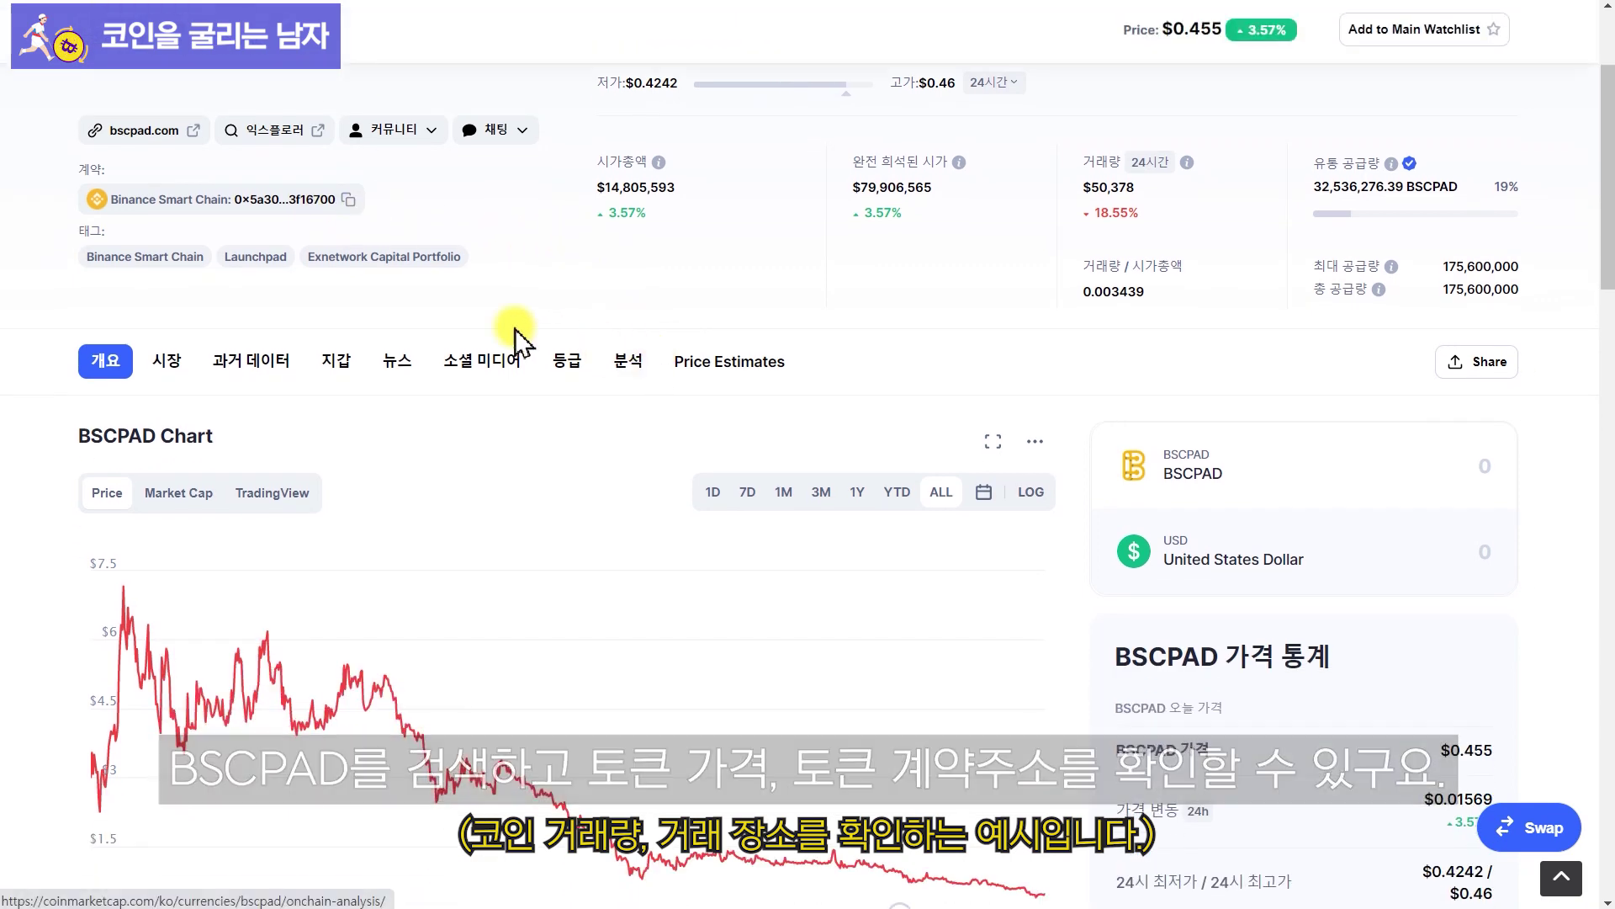
{"action": "scroll", "coordinate": [207, 396], "scroll_direction": "down", "scroll_amount": 2}
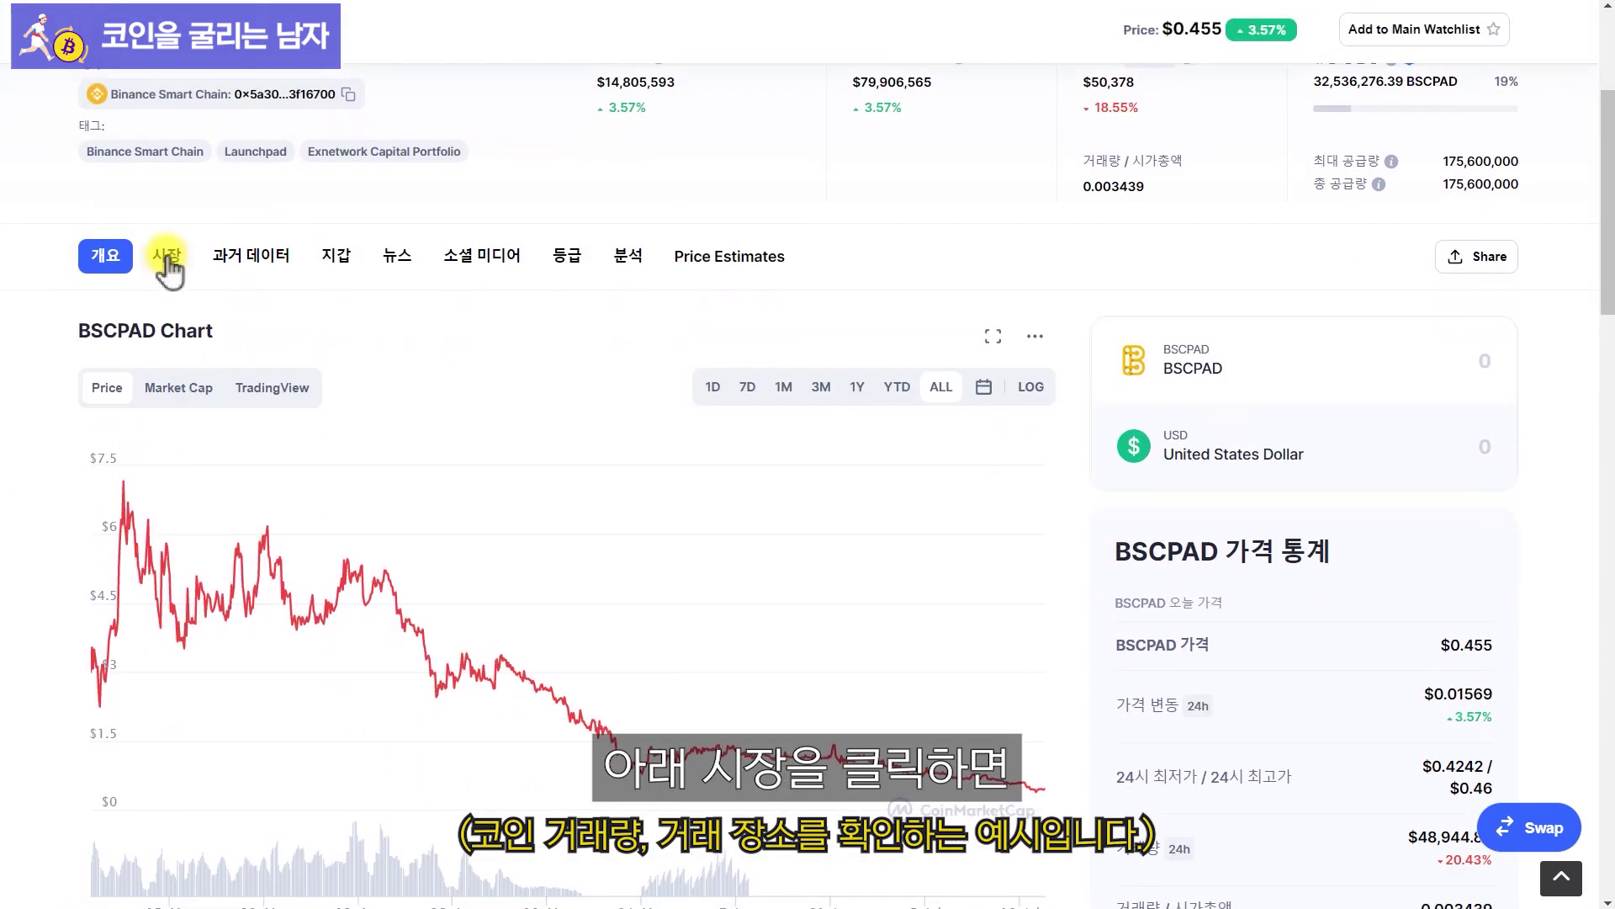
{"action": "left_click", "coordinate": [167, 255]}
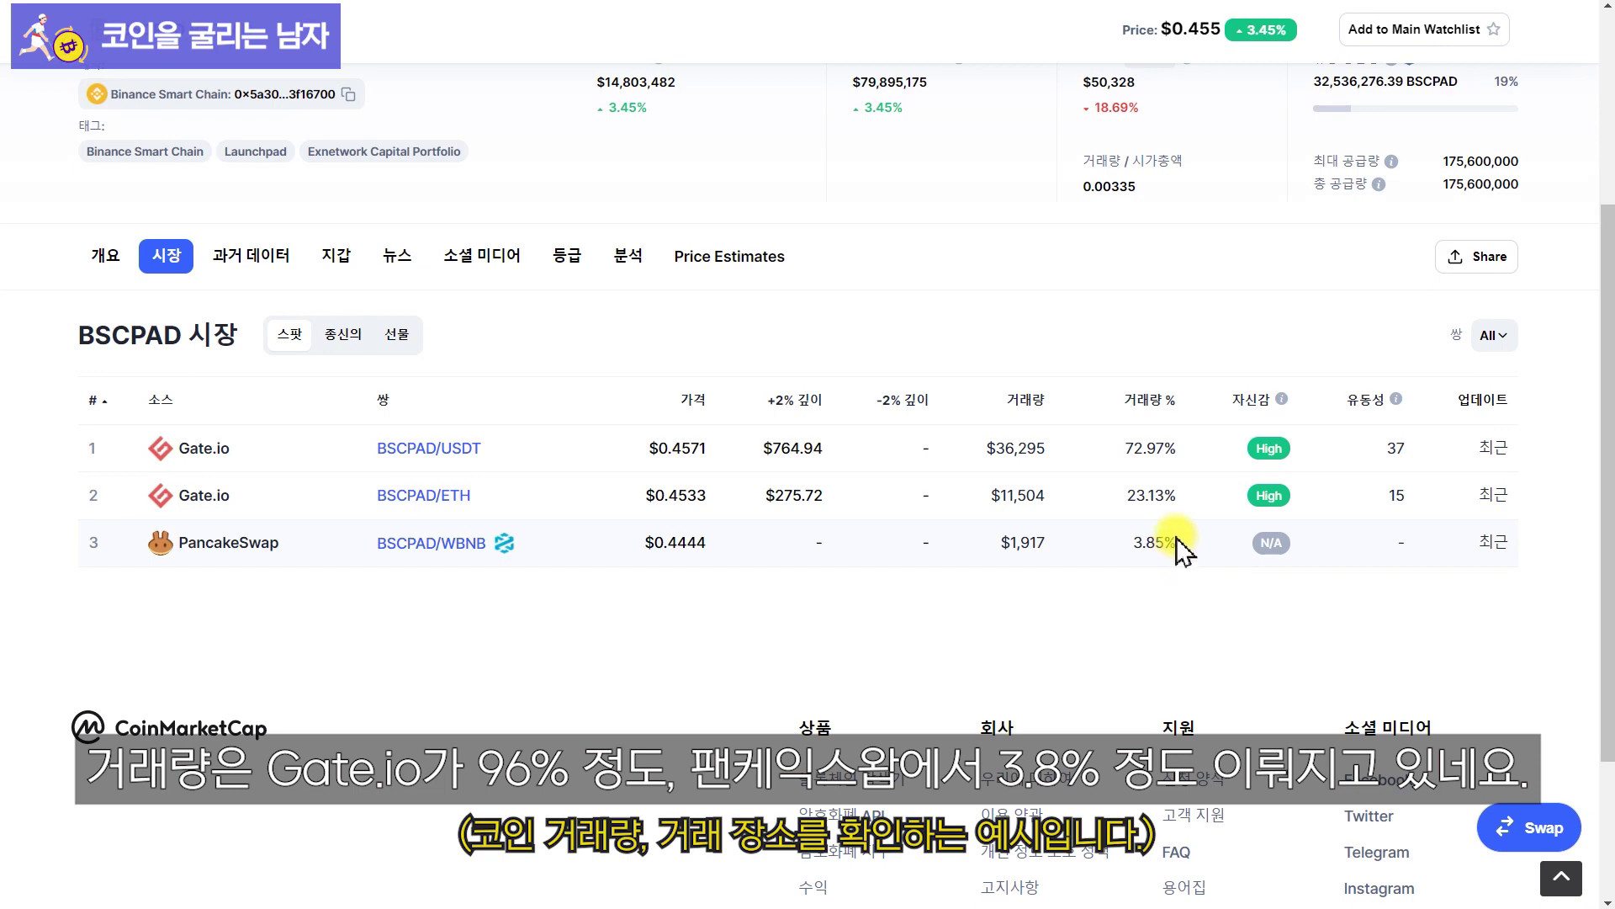
Search for ADA and examine Cardano's exchange markets and their trading volumes.
{"action": "scroll", "coordinate": [1128, 555], "scroll_direction": "up", "scroll_amount": 4}
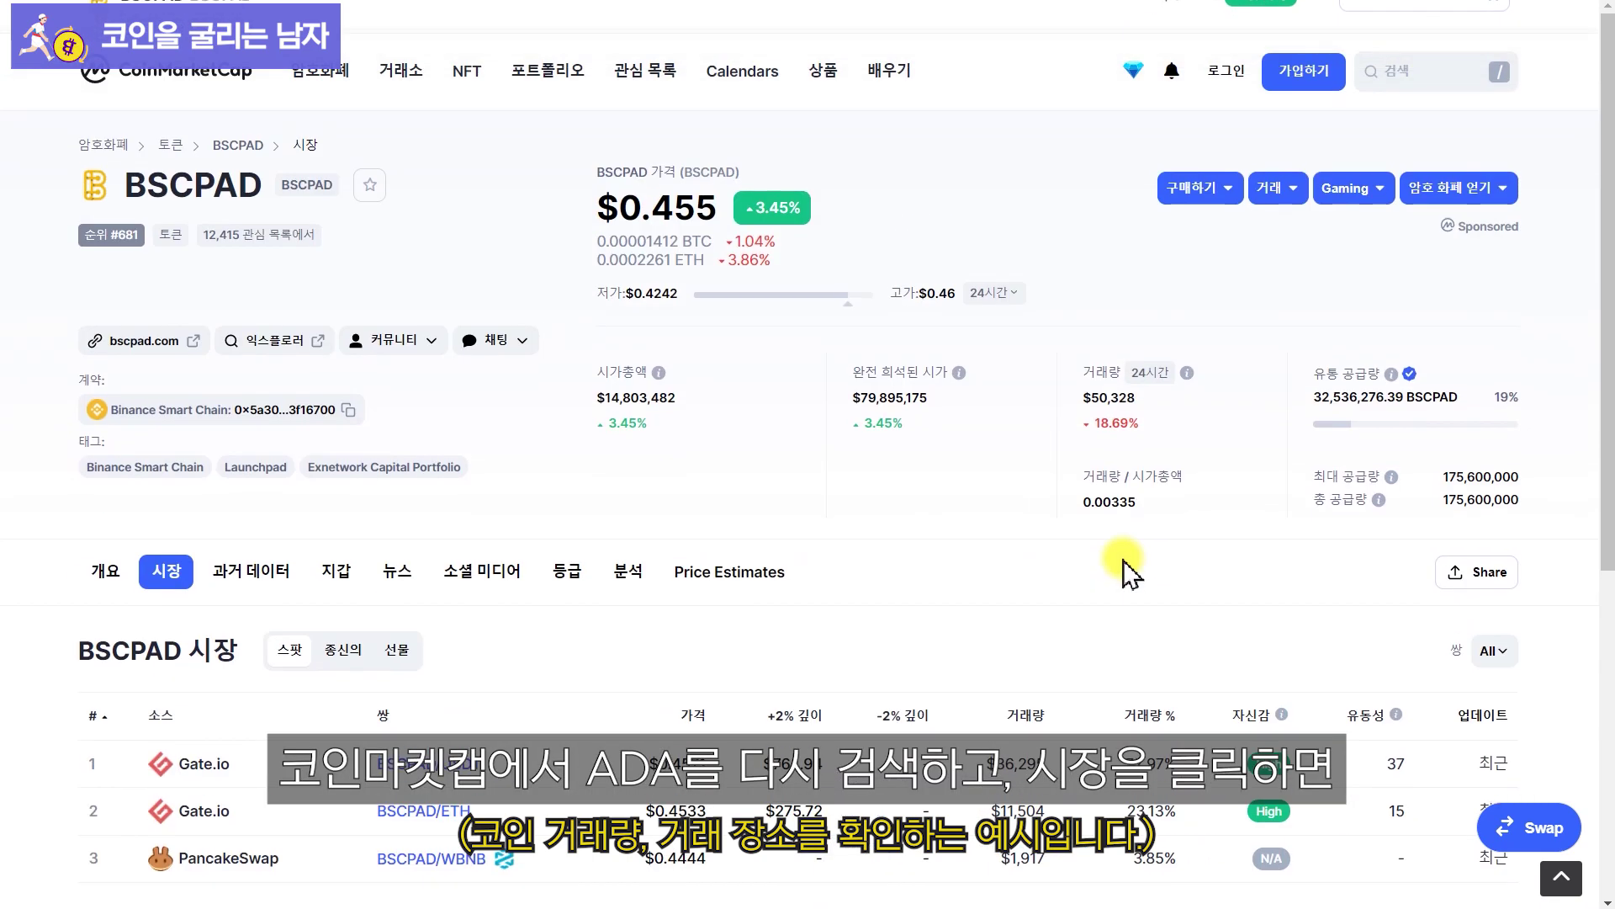
{"action": "left_click", "coordinate": [1410, 89]}
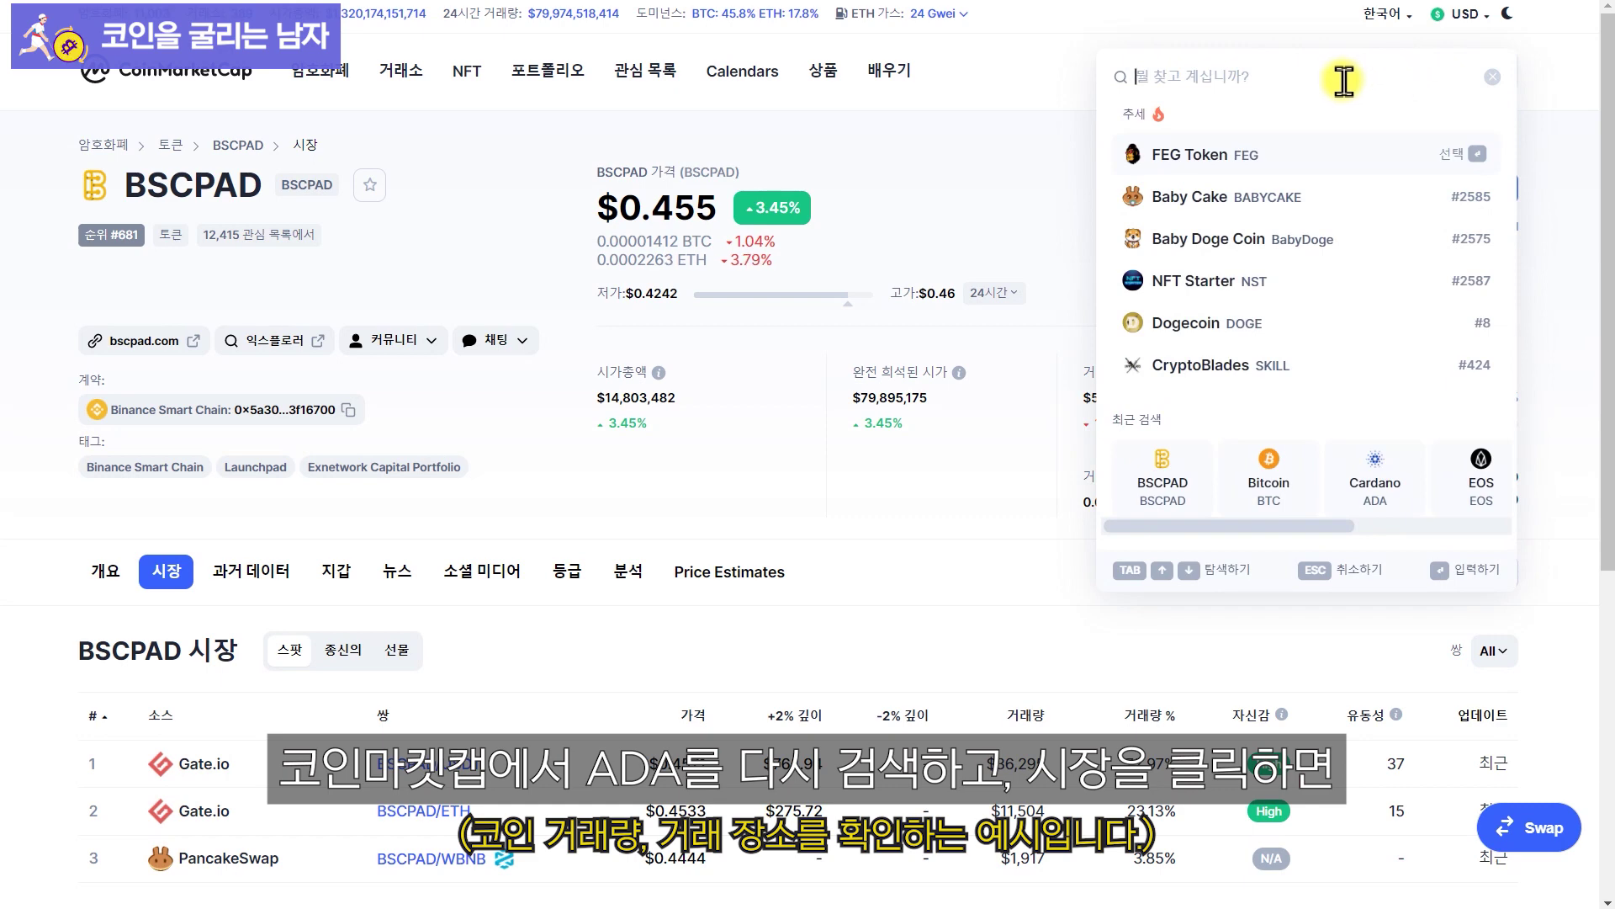
{"action": "type", "text": "ada"}
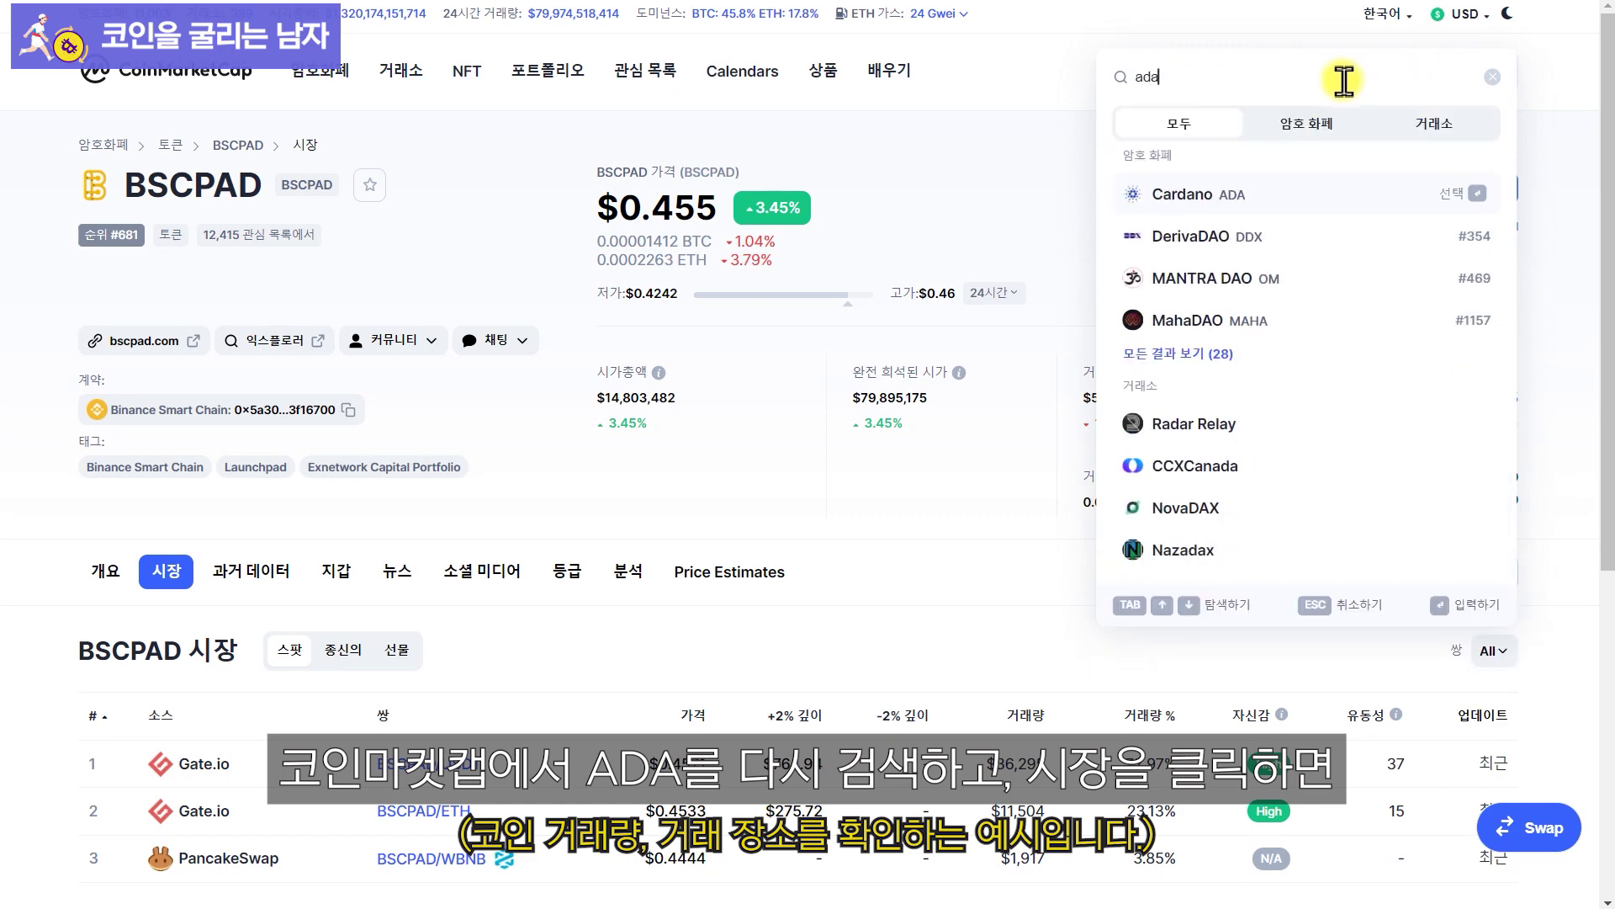
{"action": "left_click", "coordinate": [1290, 202]}
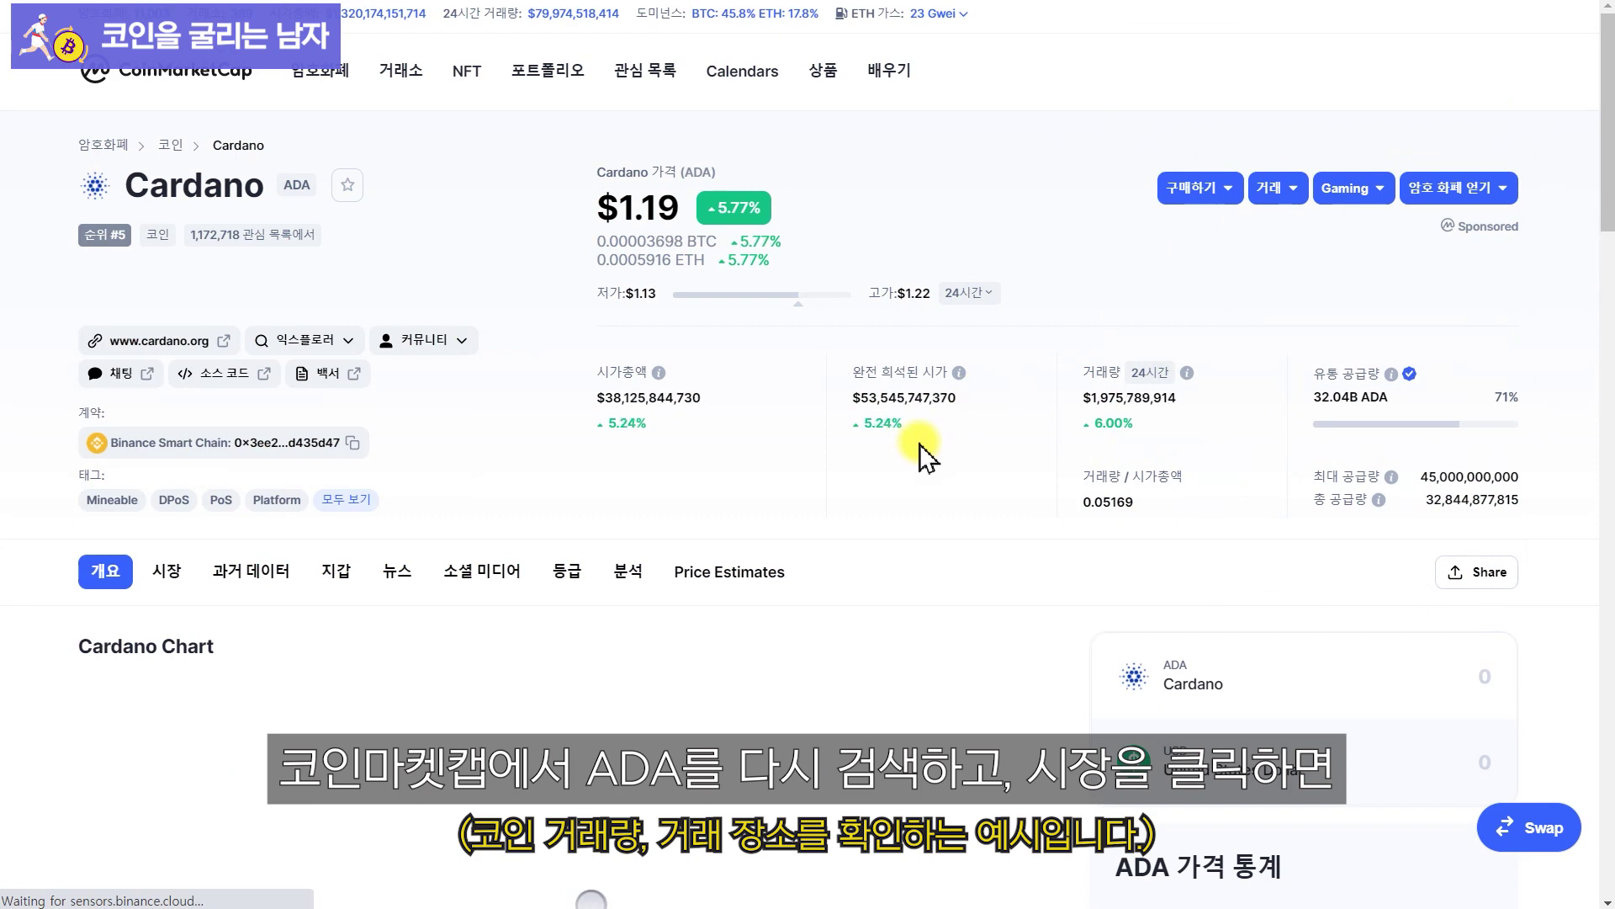
{"action": "left_click", "coordinate": [166, 571]}
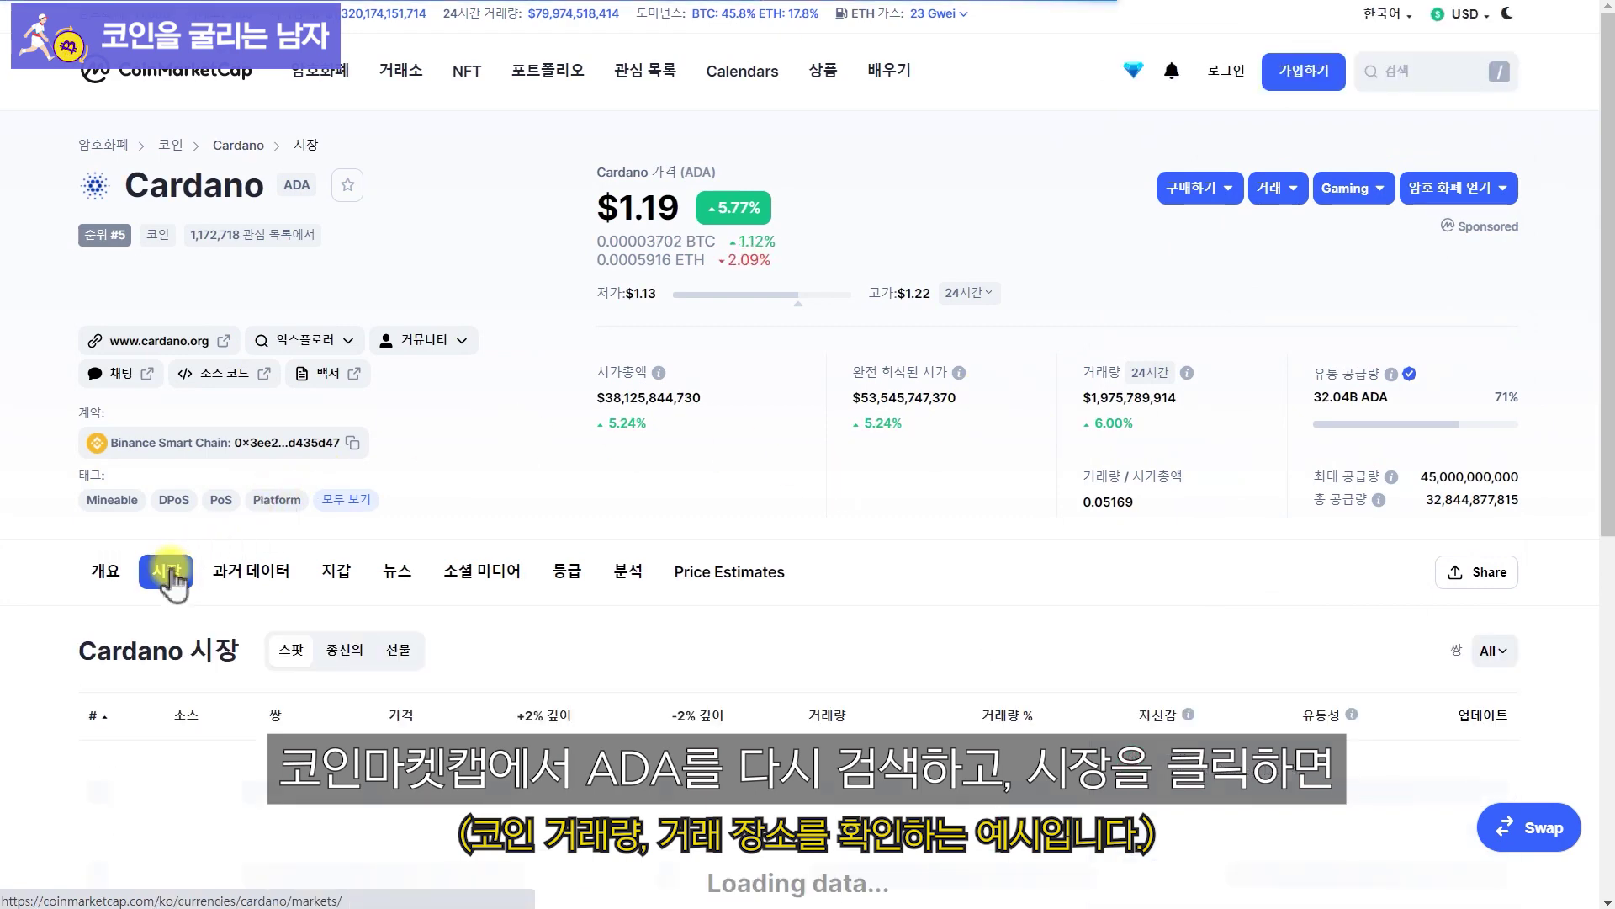
{"action": "scroll", "coordinate": [875, 518], "scroll_direction": "down", "scroll_amount": 6}
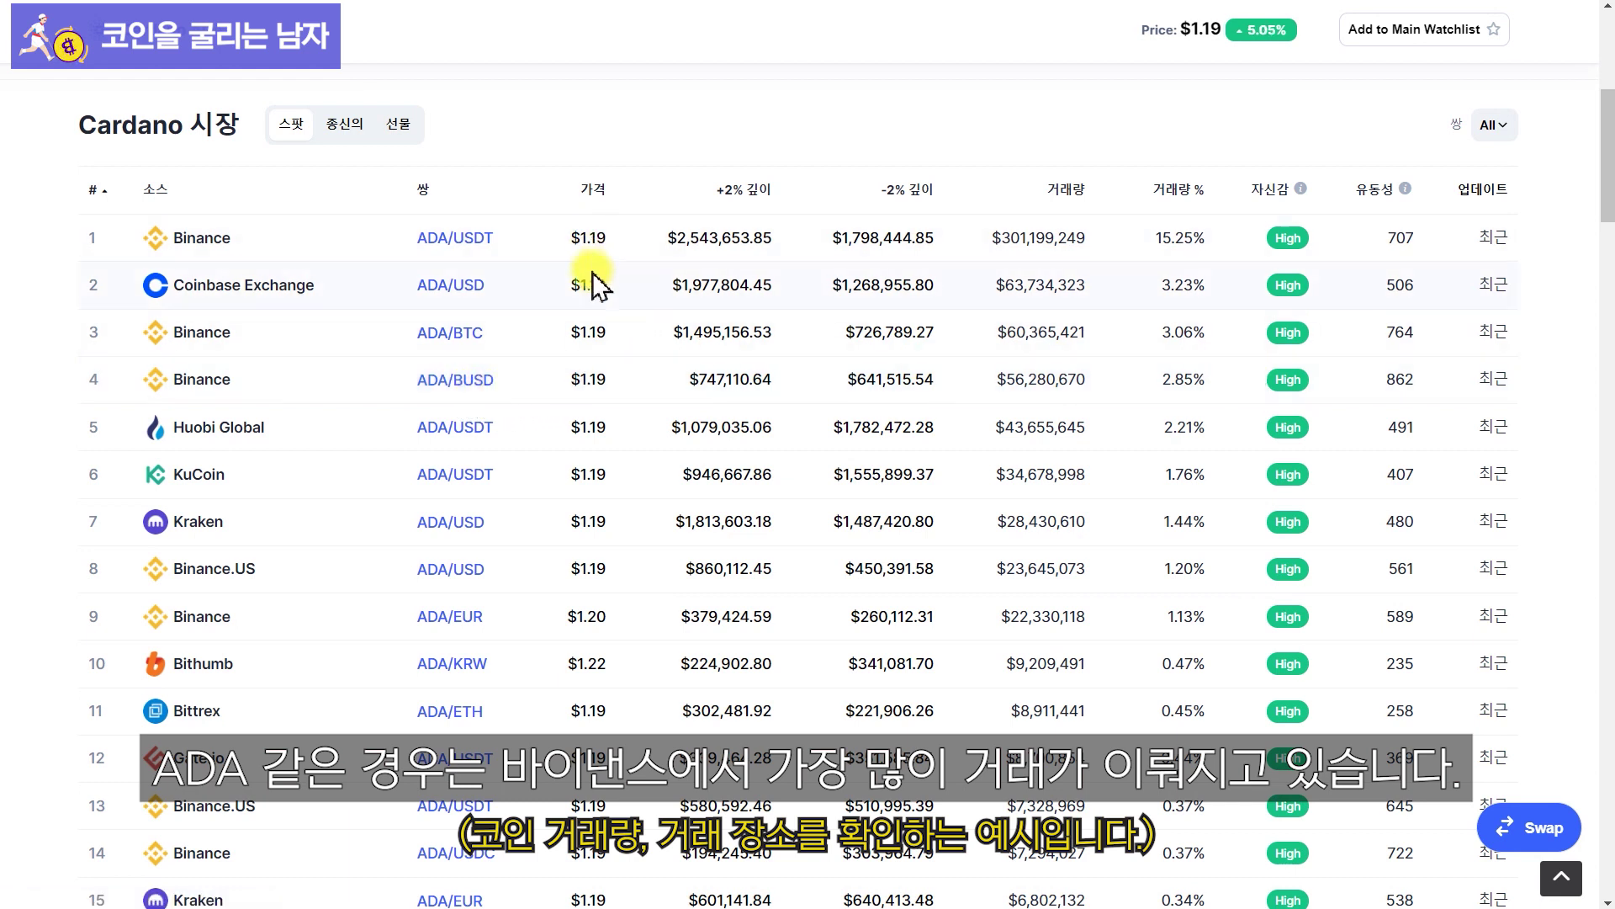
{"action": "scroll", "coordinate": [595, 539], "scroll_direction": "down", "scroll_amount": 1}
{"action": "scroll", "coordinate": [599, 551], "scroll_direction": "up", "scroll_amount": 7}
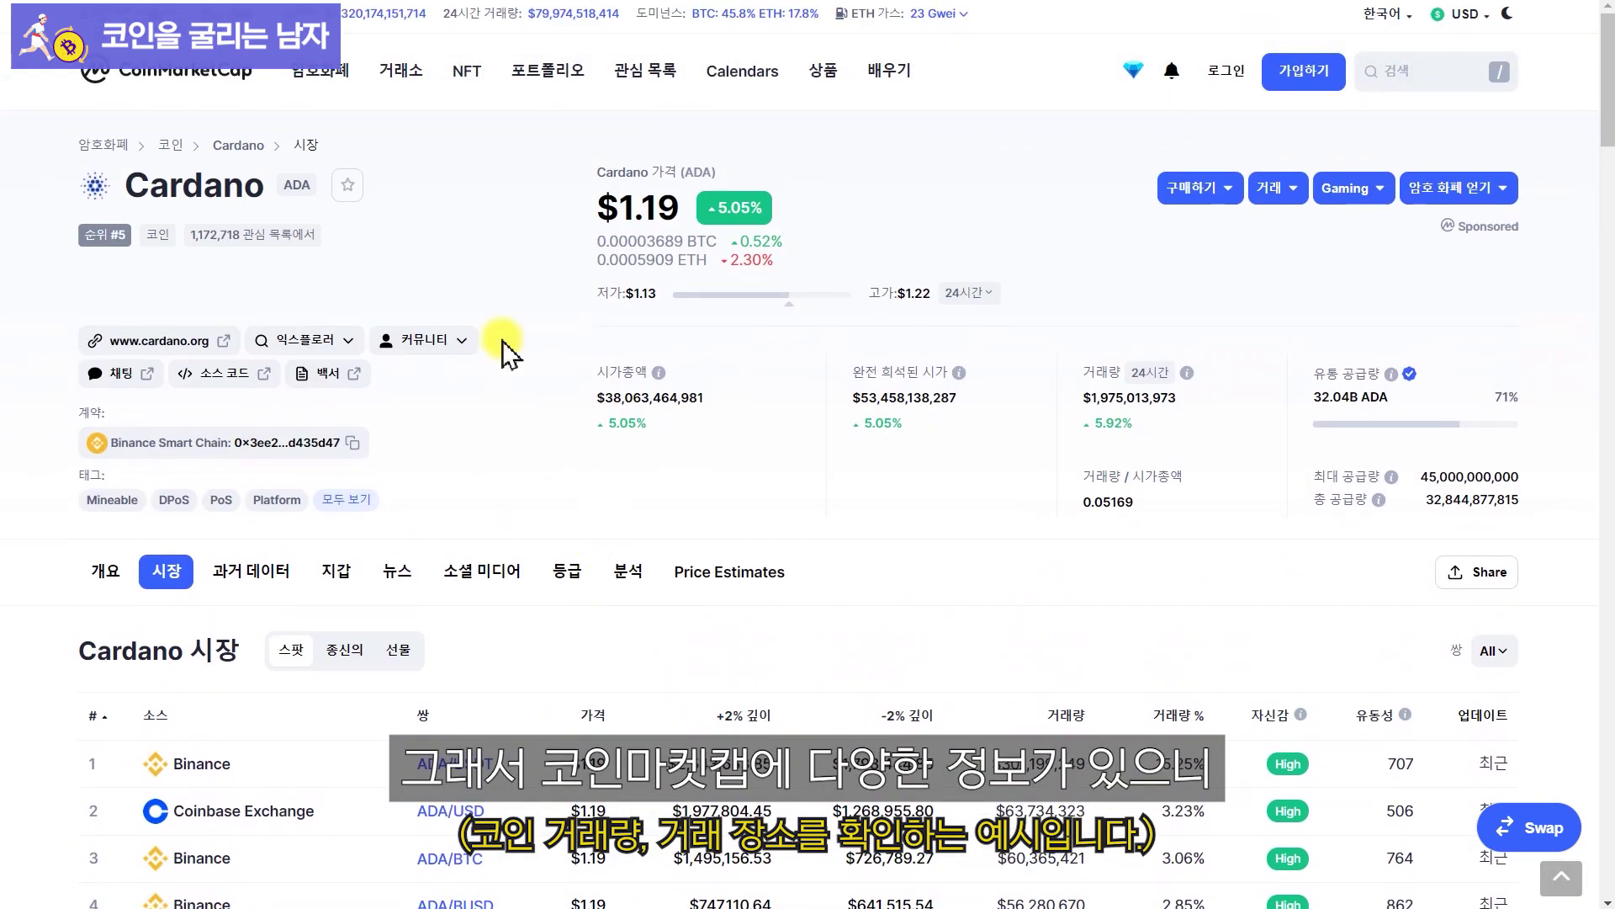
{"action": "left_click", "coordinate": [1415, 77]}
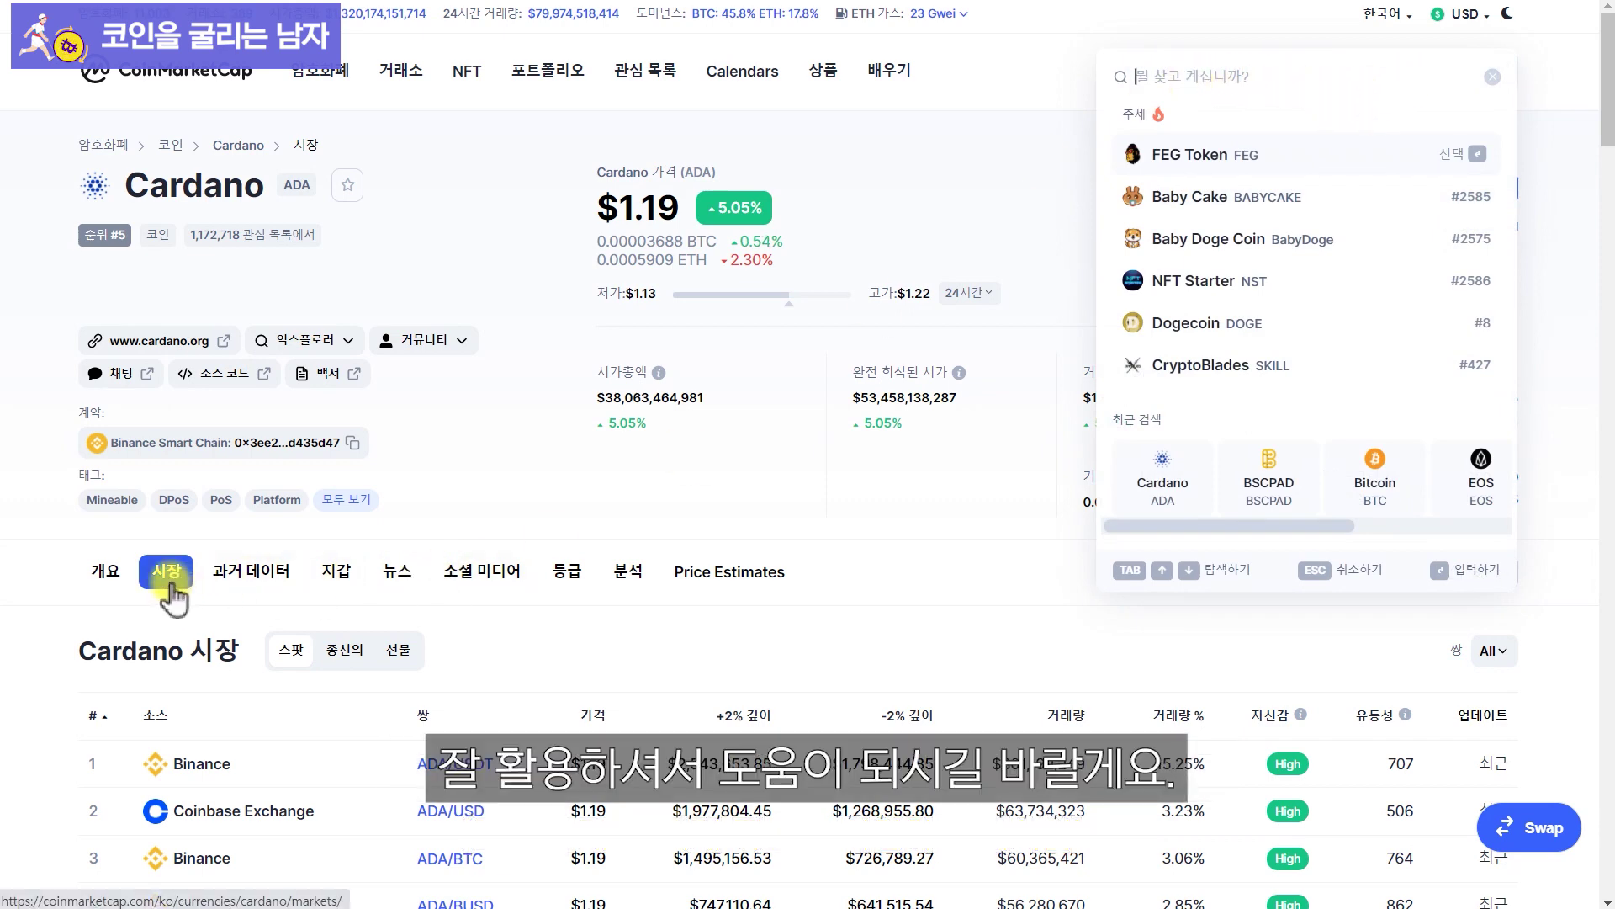
{"action": "left_click", "coordinate": [975, 516]}
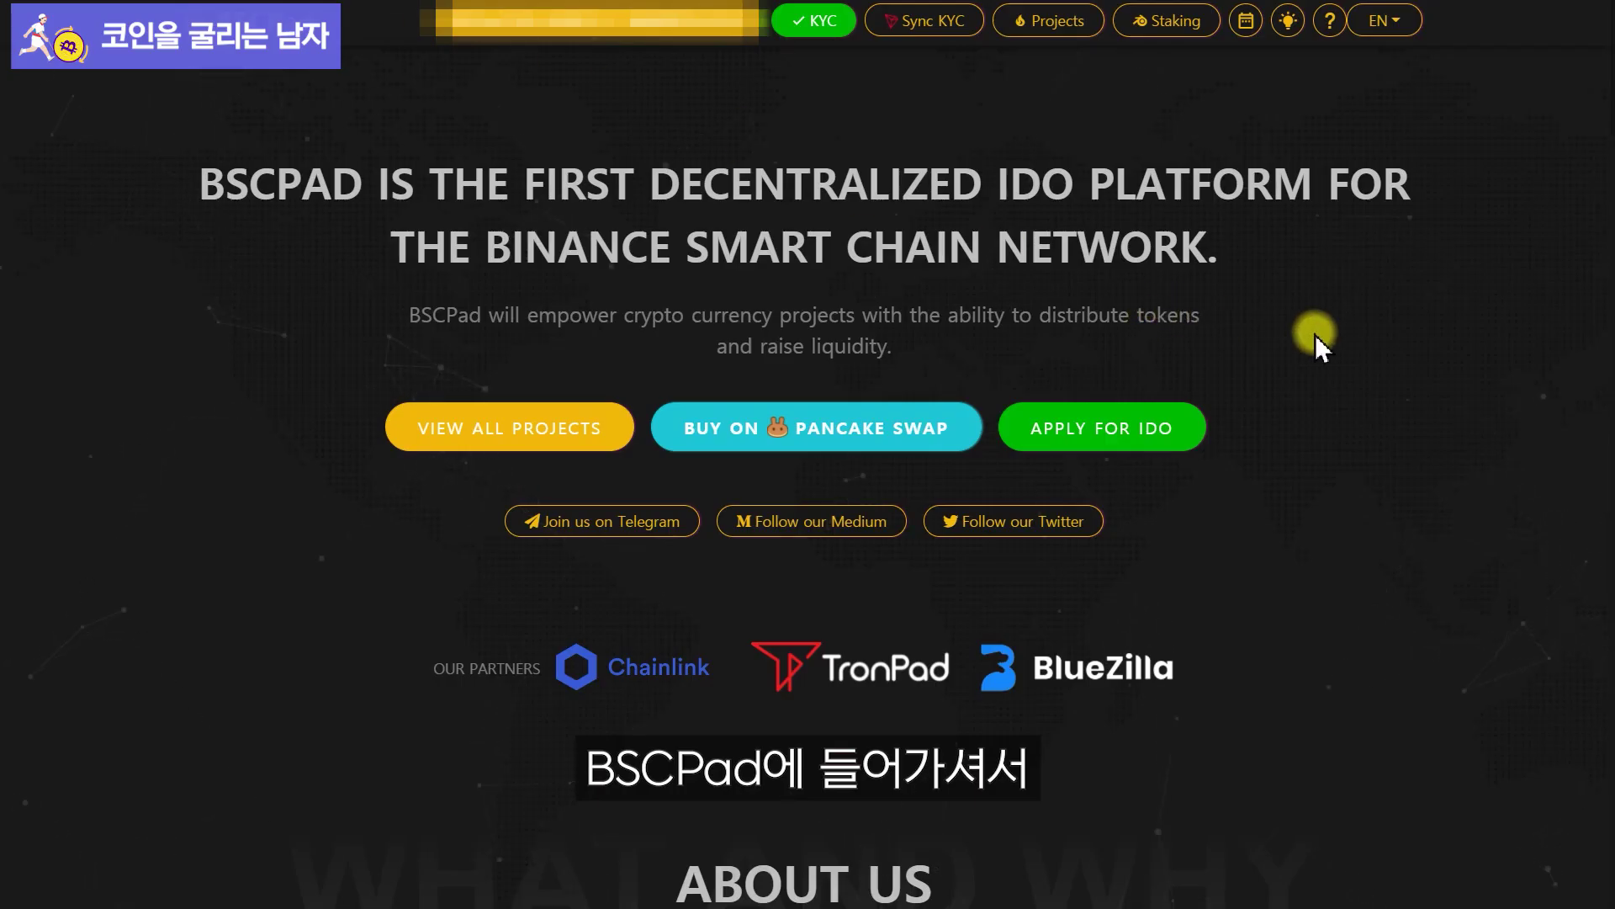
Open BSCPad's staking page, accept the Terms and Conditions and proceed past the checkpoints.
{"action": "left_click", "coordinate": [1175, 24]}
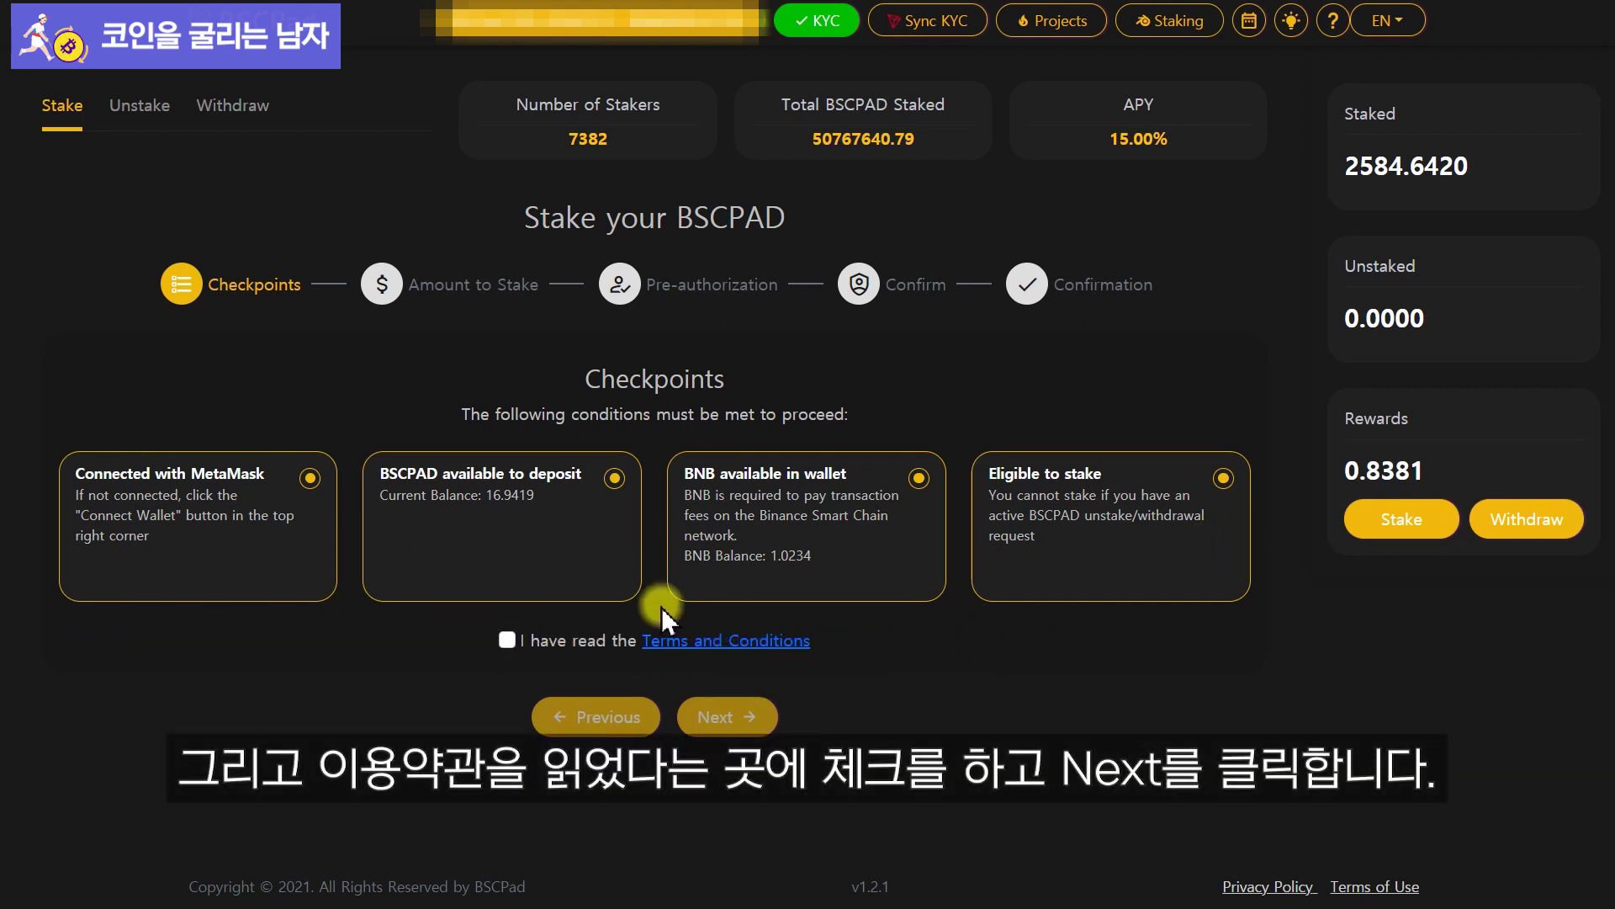
{"action": "left_click", "coordinate": [508, 639]}
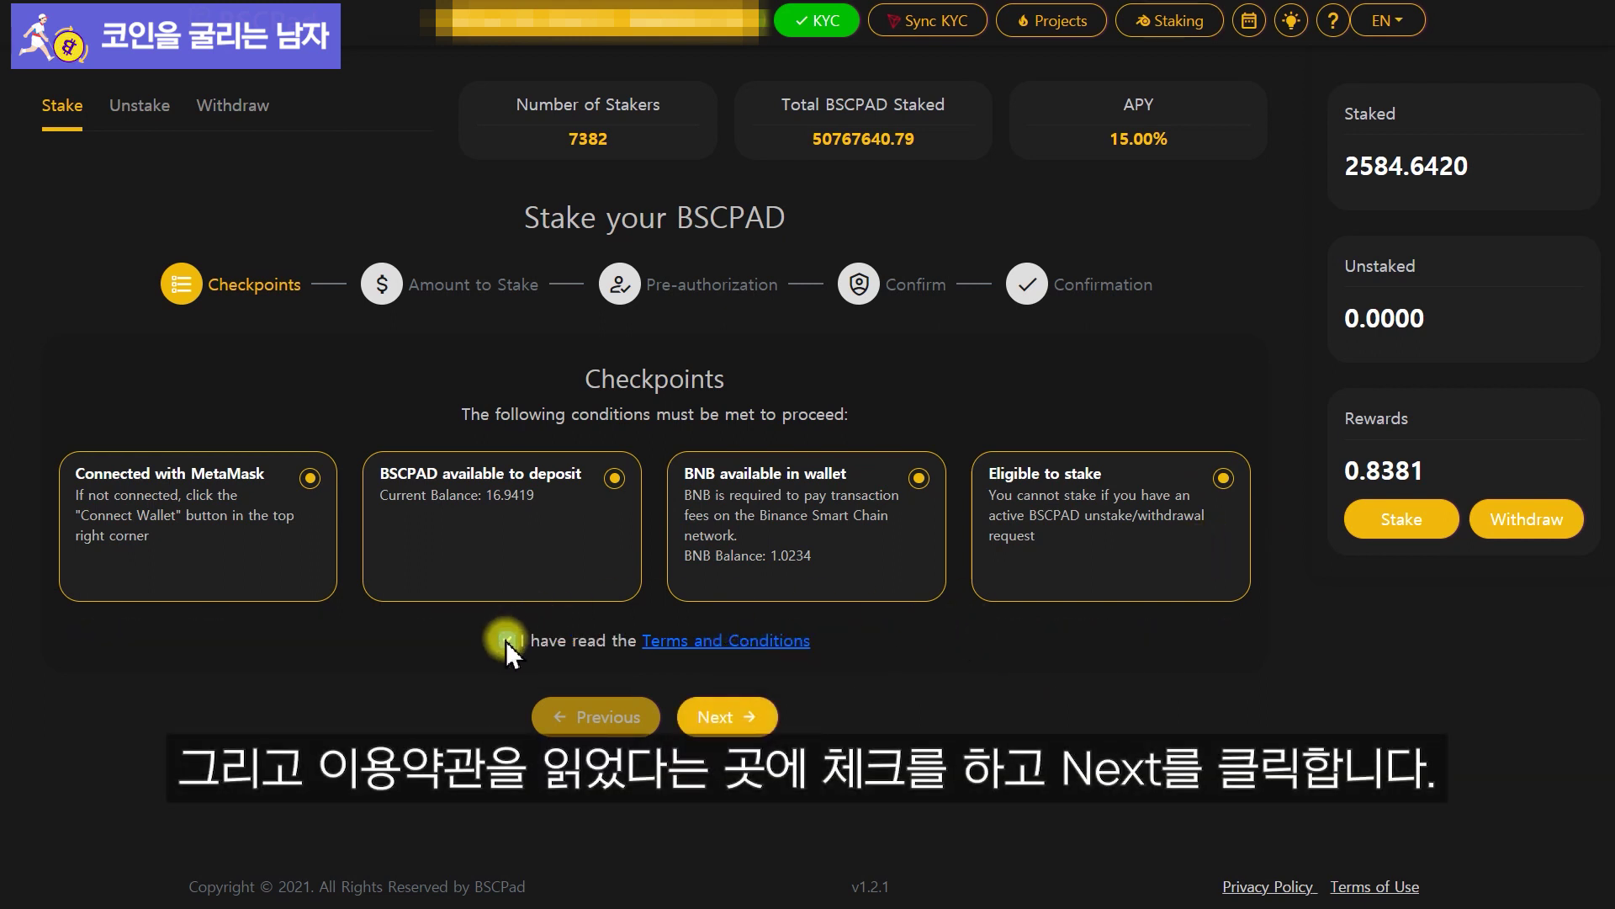
{"action": "left_click", "coordinate": [737, 716]}
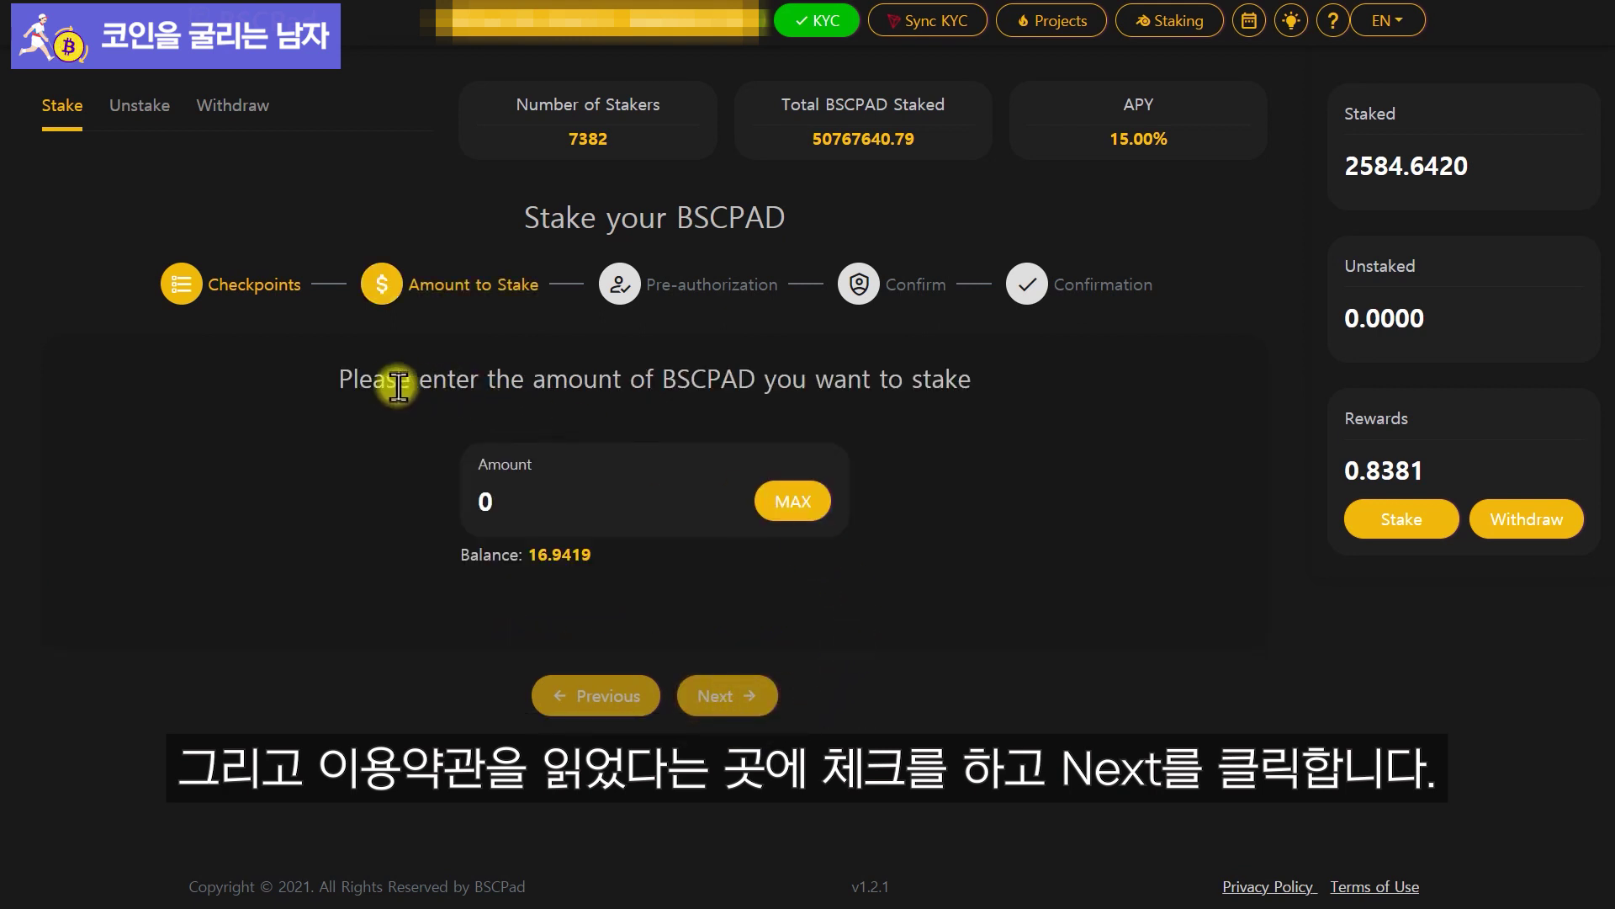
Set the amount to stake to the full 16.9419 BSCPAD balance and proceed to pre-authorization.
{"action": "left_click_drag", "start_coordinate": [352, 378], "coordinate": [1044, 424]}
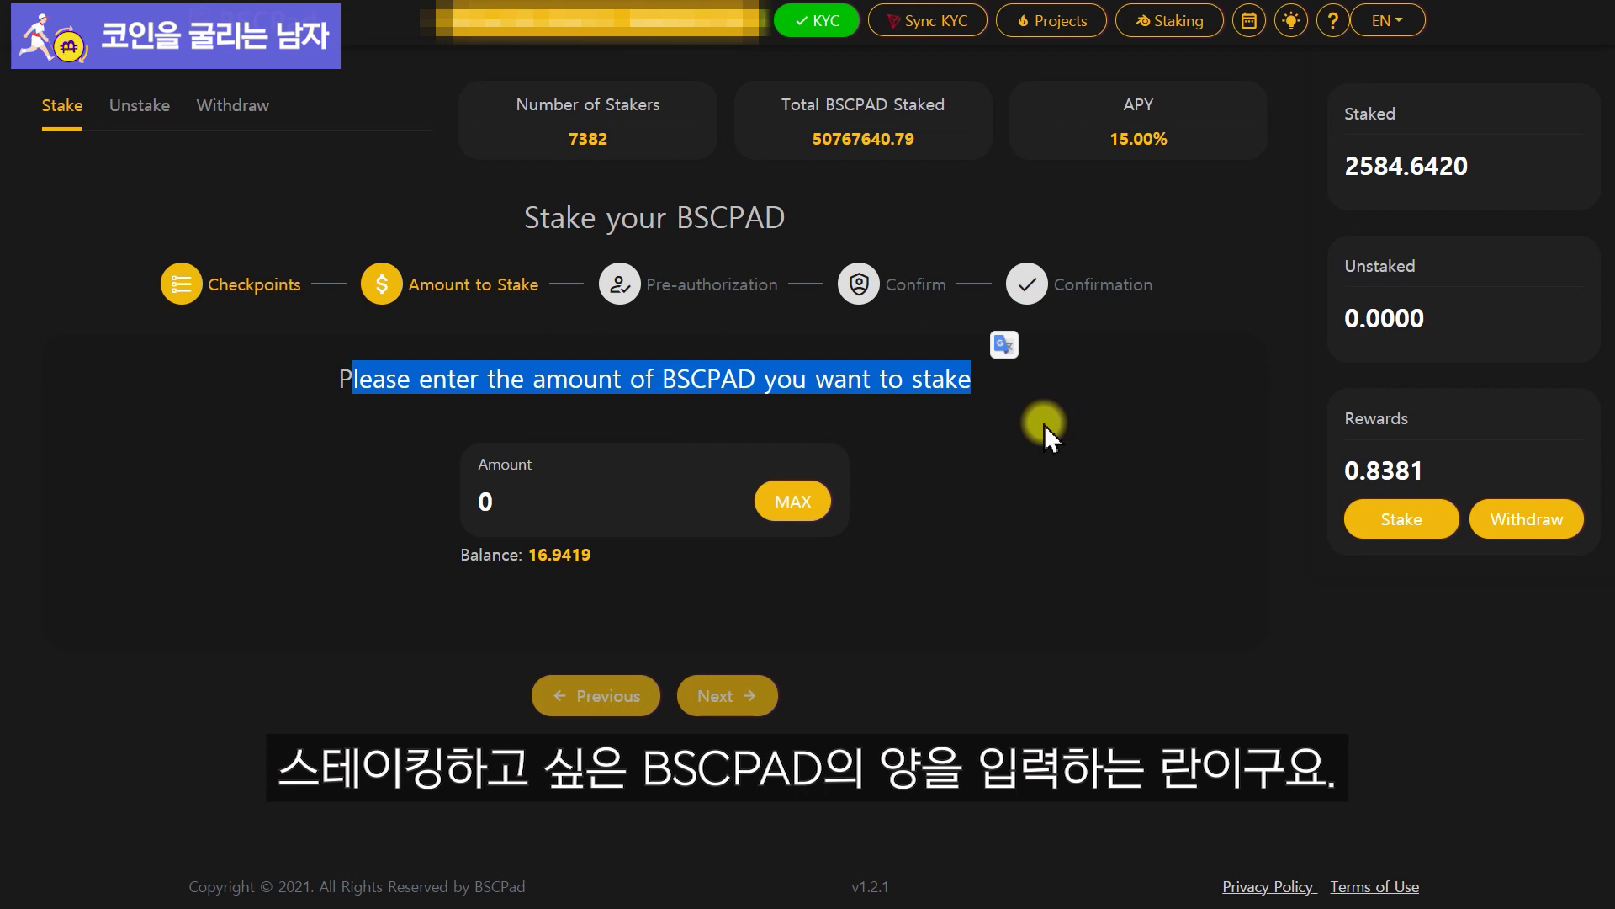
{"action": "left_click", "coordinate": [979, 429]}
{"action": "left_click", "coordinate": [650, 493]}
{"action": "left_click_drag", "start_coordinate": [534, 560], "coordinate": [660, 564]}
{"action": "left_click", "coordinate": [678, 493]}
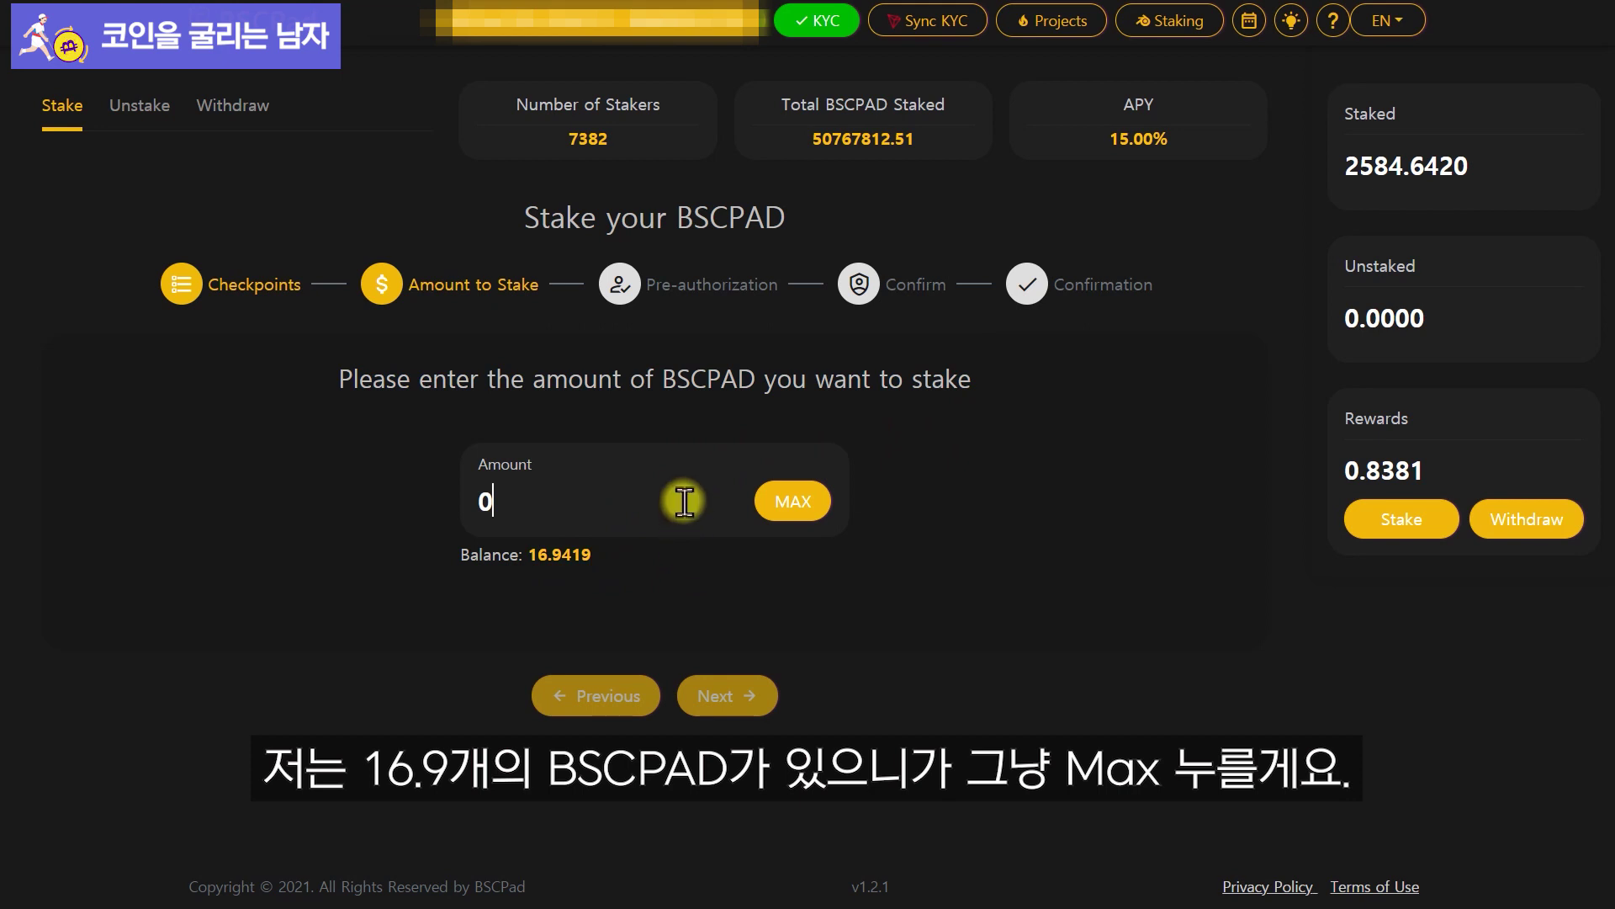
{"action": "left_click", "coordinate": [827, 510]}
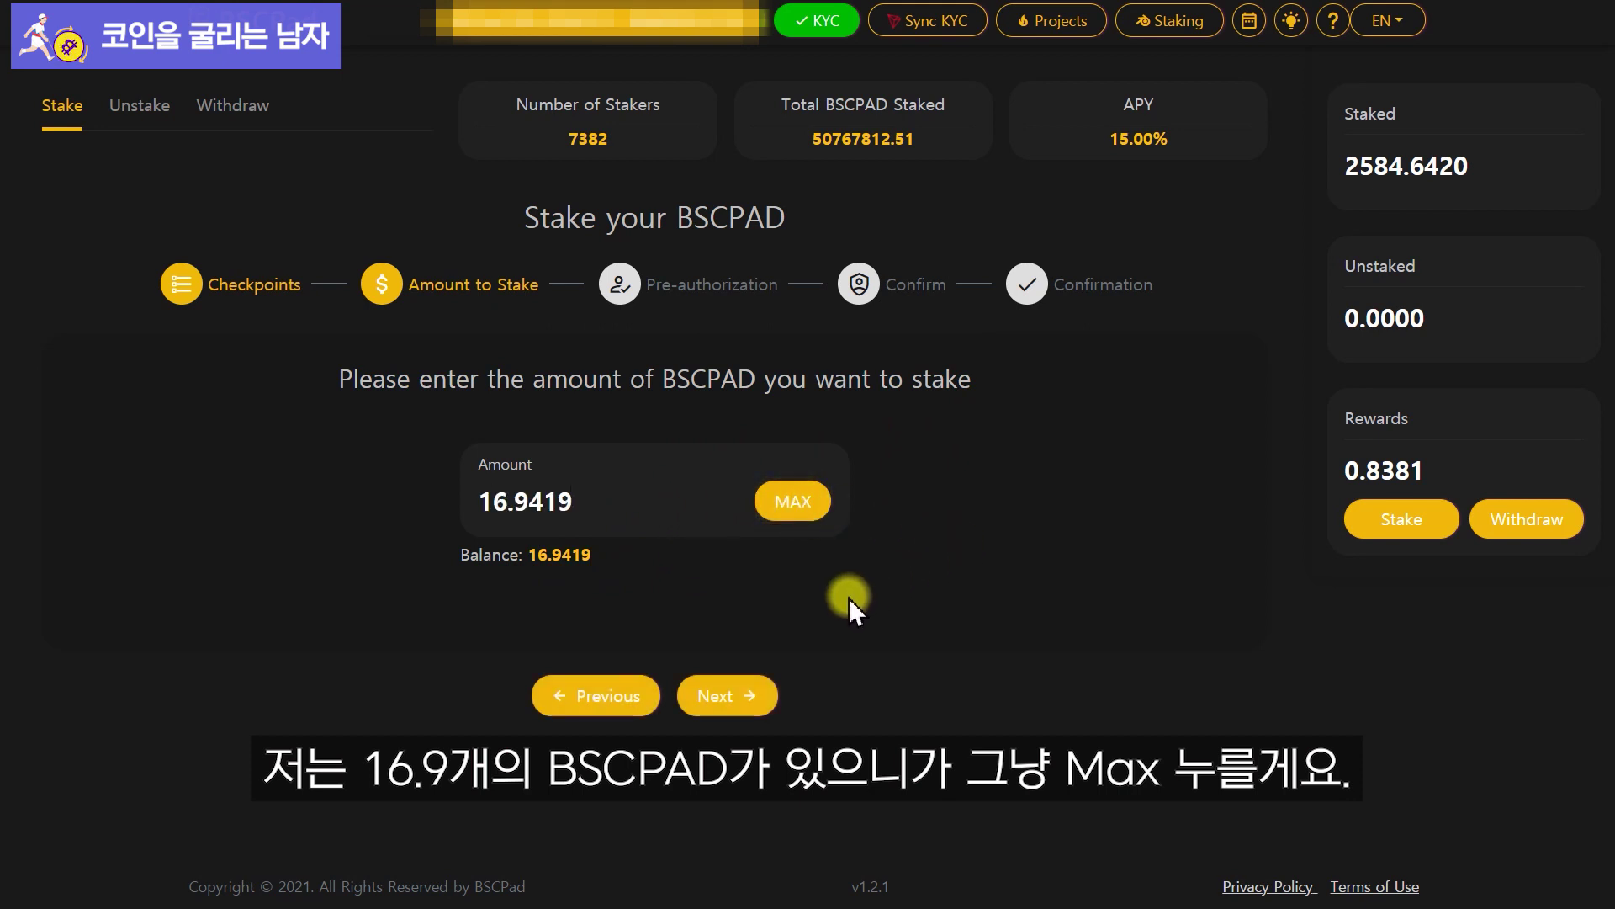
{"action": "left_click", "coordinate": [743, 703]}
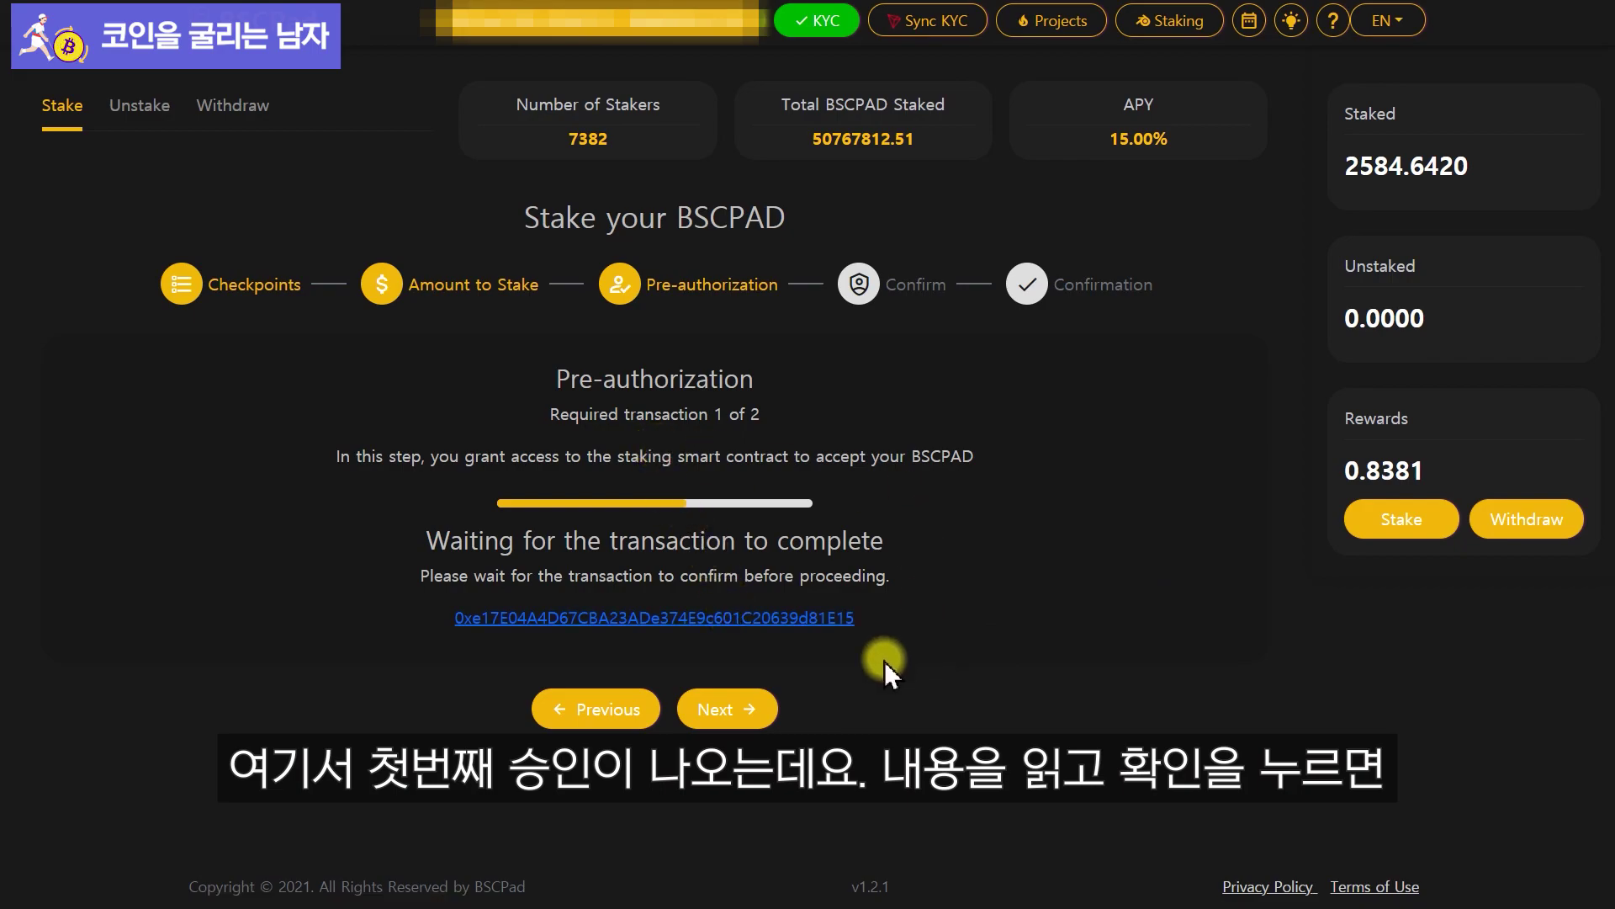
Request the pre-authorization transaction and approve BSCPAD spending for the staking contract in the wallet.
{"action": "left_click", "coordinate": [722, 708]}
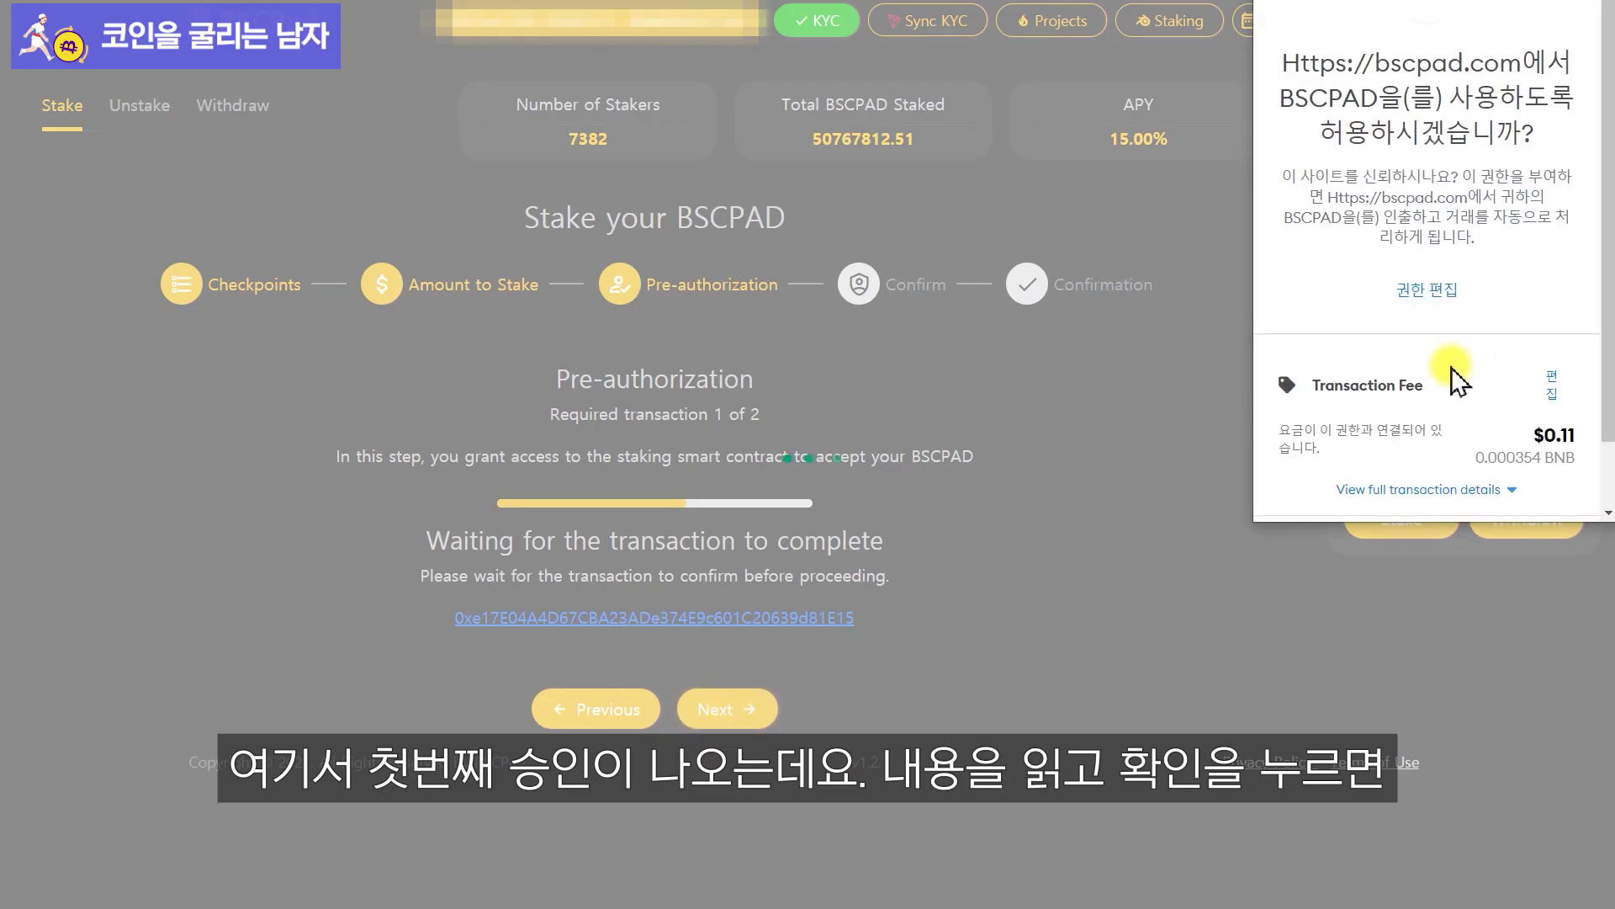
{"action": "left_click_drag", "start_coordinate": [1377, 64], "coordinate": [1559, 61]}
{"action": "left_click", "coordinate": [1559, 62]}
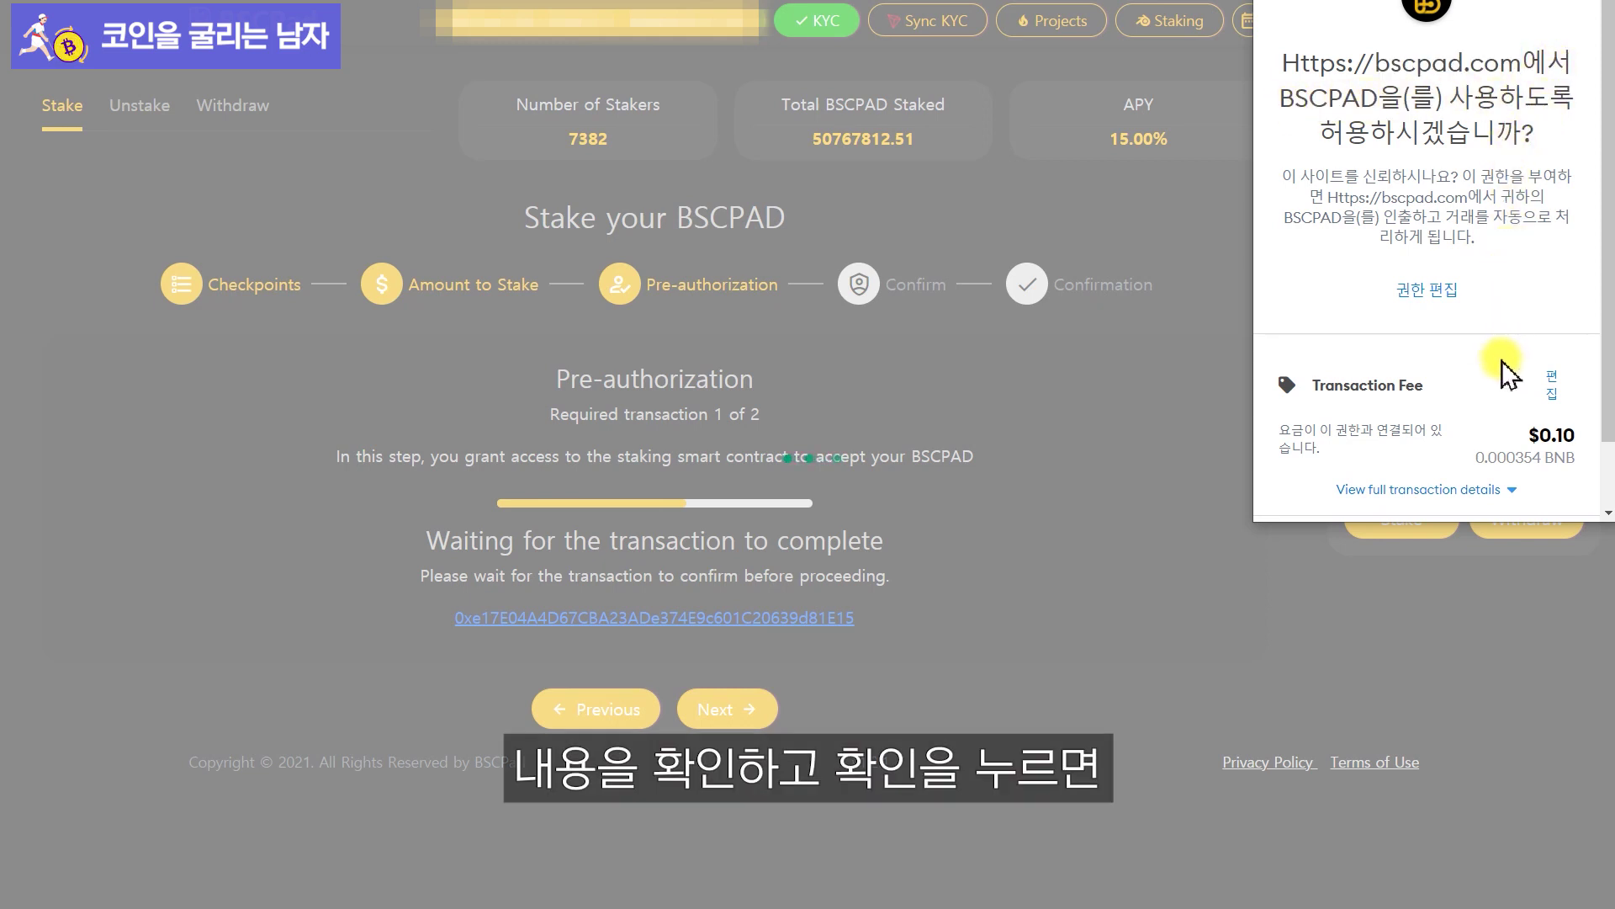
{"action": "scroll", "coordinate": [1506, 374], "scroll_direction": "down", "scroll_amount": 2}
{"action": "left_click", "coordinate": [1523, 488]}
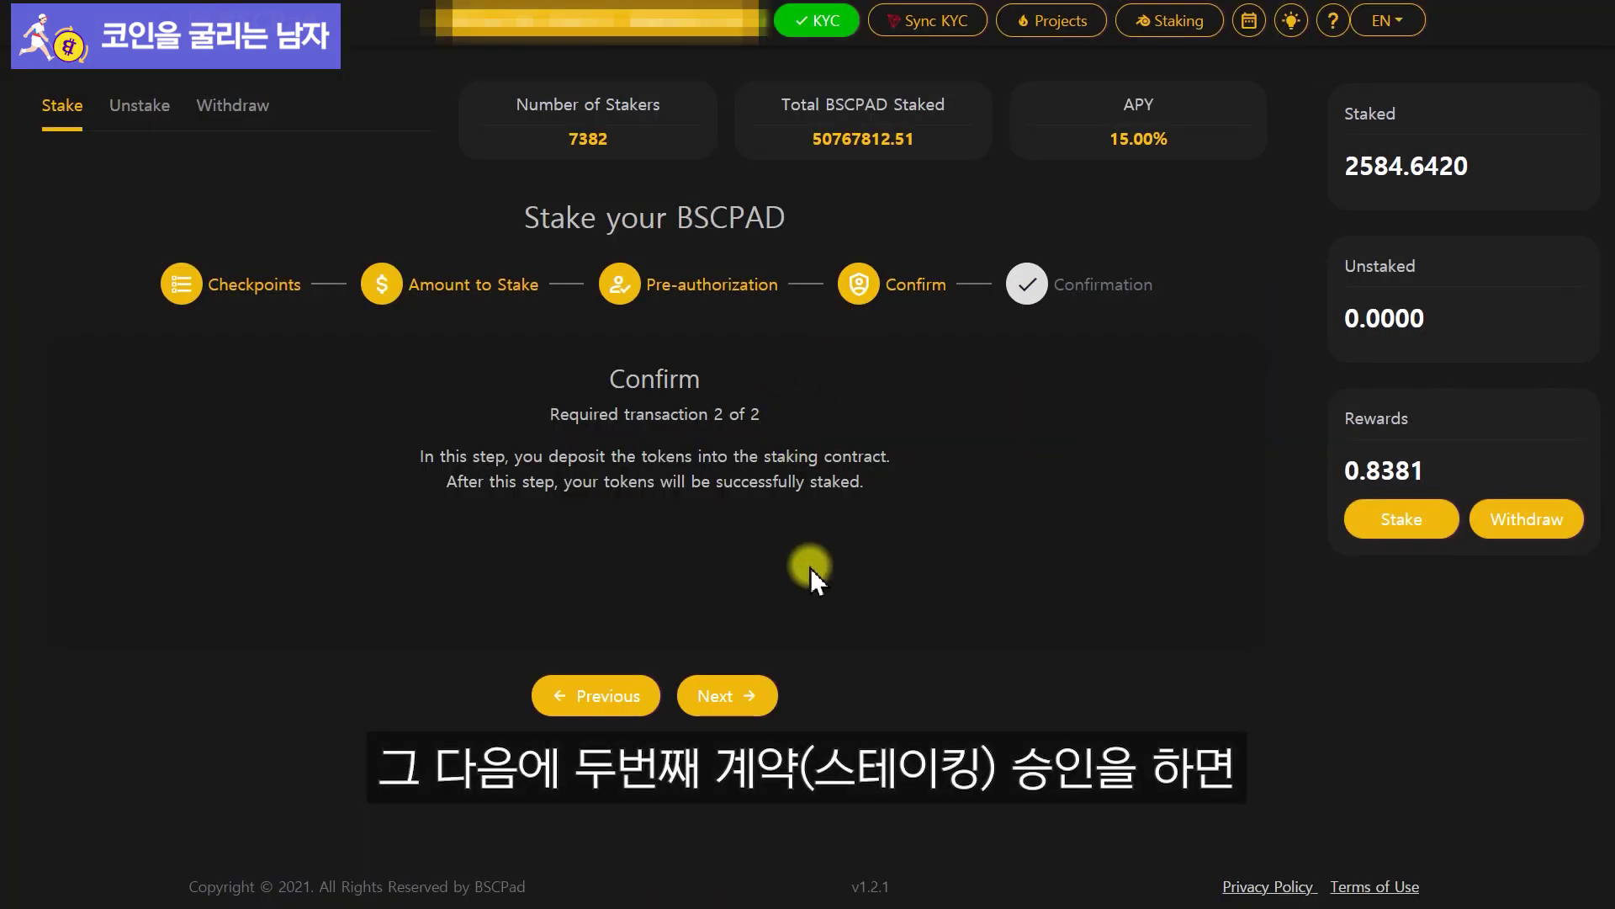
Submit the second staking transaction and confirm it in the wallet with gas price 5 GWEI and gas limit 212307.
{"action": "left_click", "coordinate": [725, 693]}
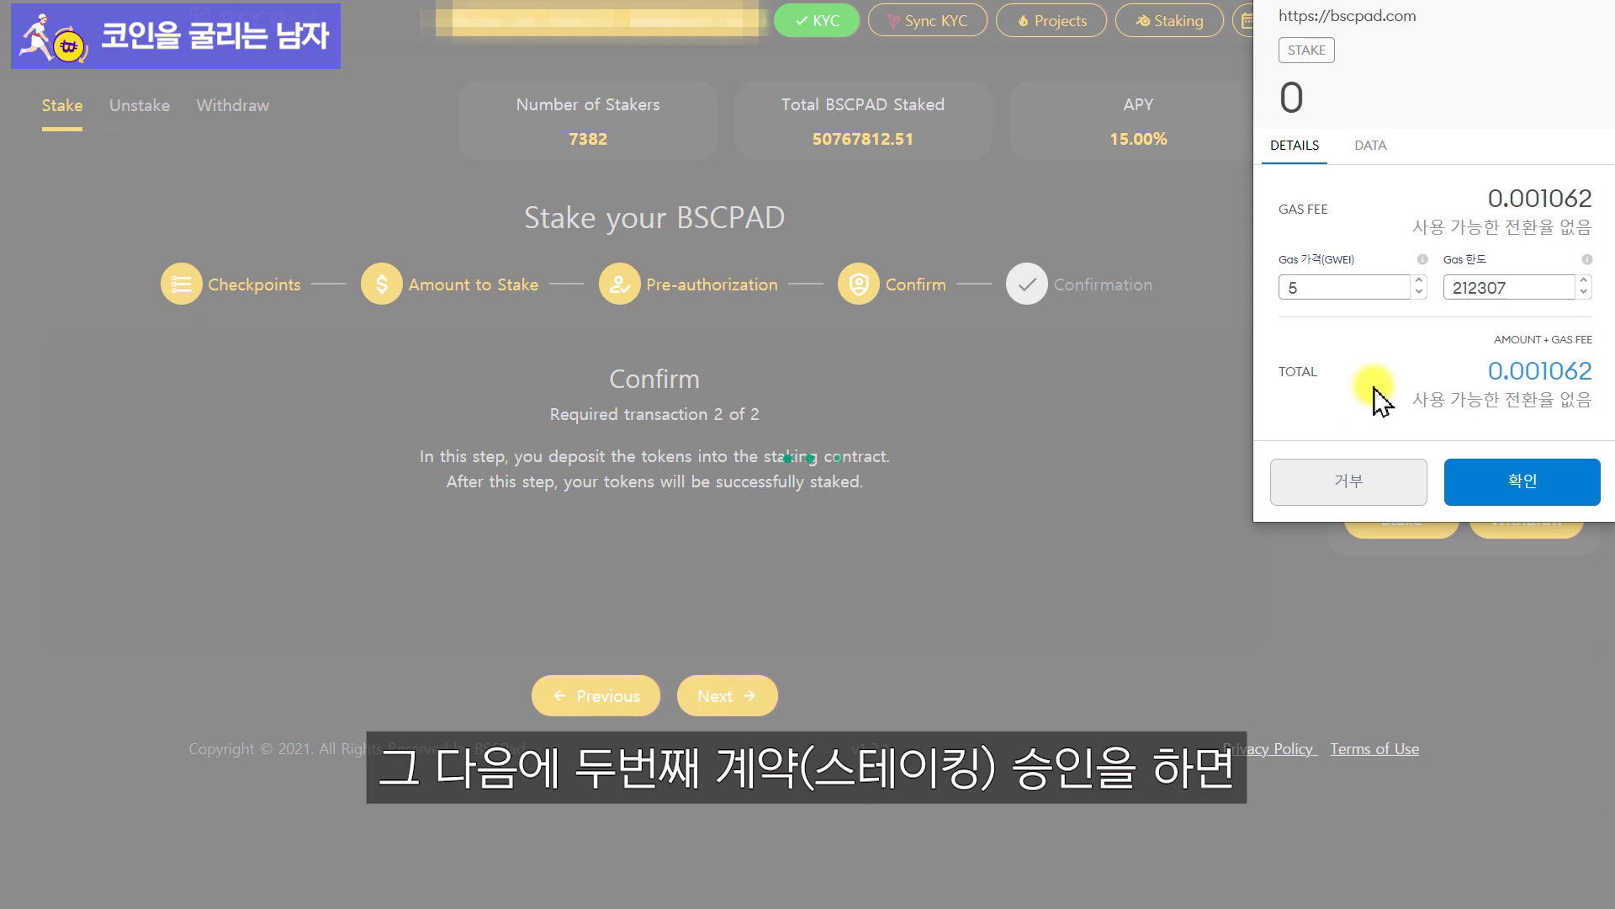
{"action": "left_click_drag", "start_coordinate": [1496, 371], "coordinate": [1565, 367]}
{"action": "left_click", "coordinate": [1486, 367]}
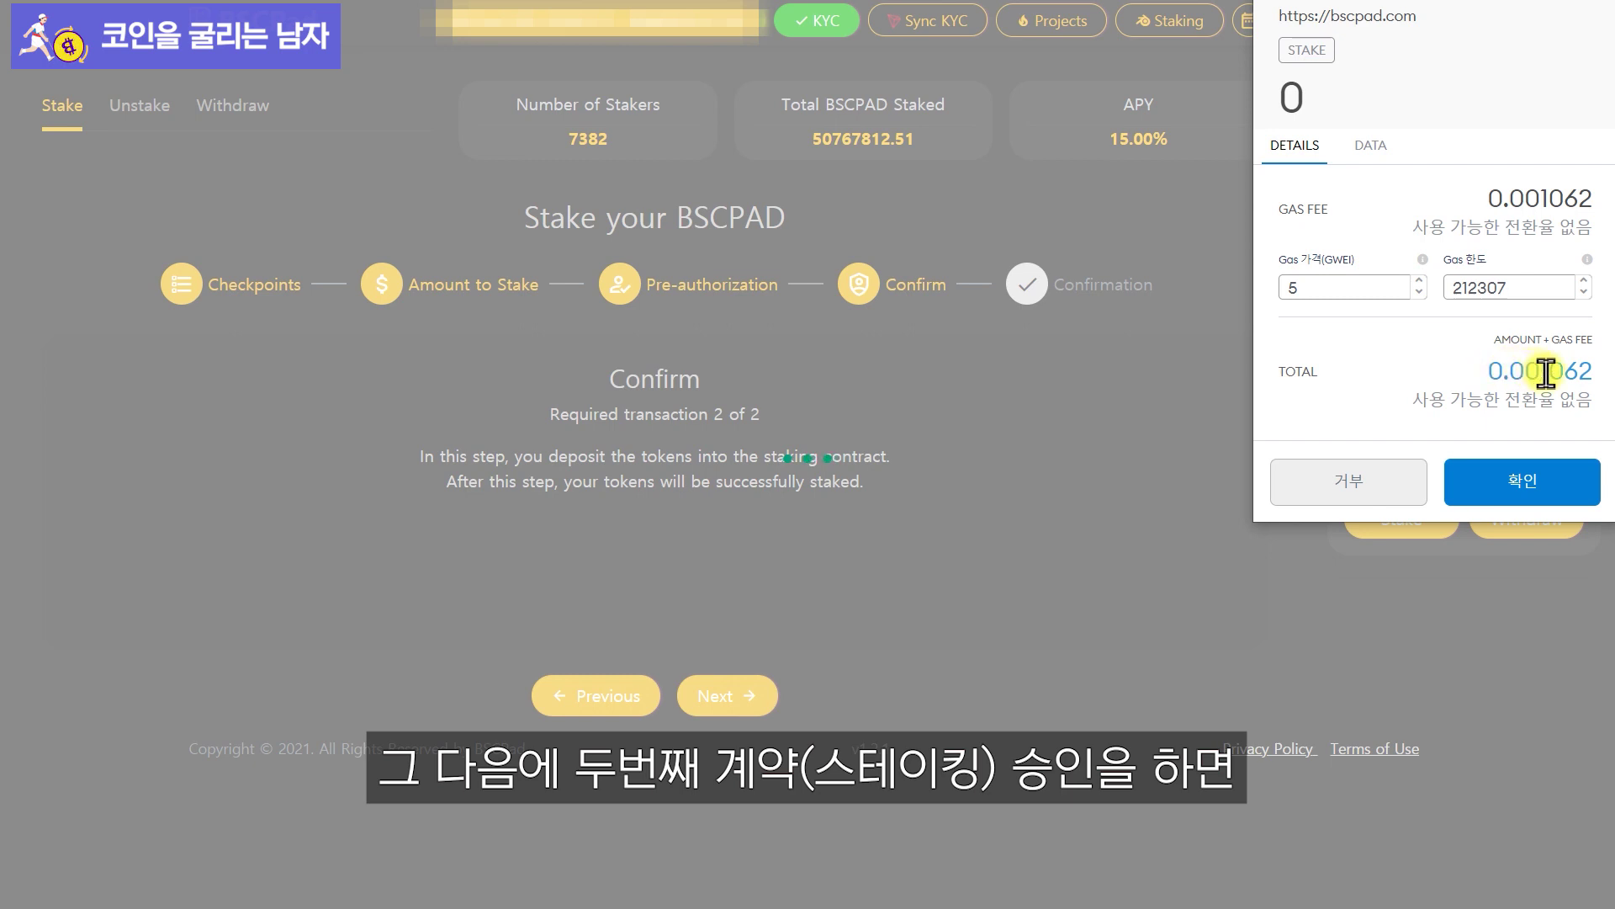
{"action": "left_click", "coordinate": [1540, 481]}
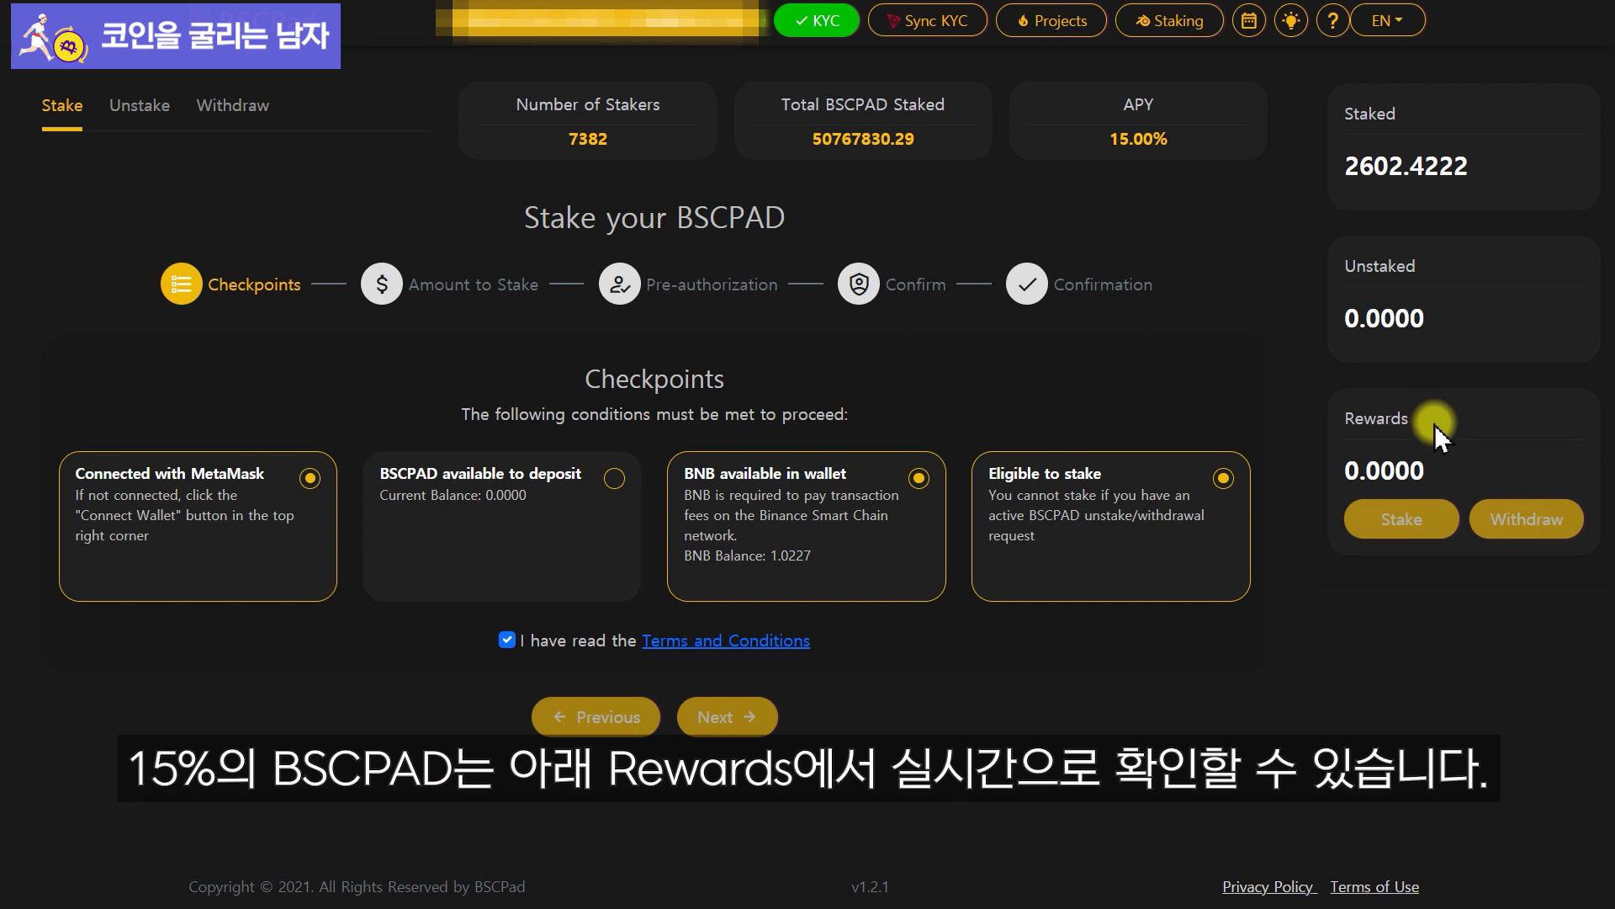
Check the staking rewards balance and examine the staking requirement of each tier on BSCPad's main page.
{"action": "left_click_drag", "start_coordinate": [1345, 470], "coordinate": [1447, 471]}
{"action": "left_click", "coordinate": [1427, 472]}
{"action": "left_click_drag", "start_coordinate": [1346, 468], "coordinate": [1430, 471]}
{"action": "left_click", "coordinate": [1435, 468]}
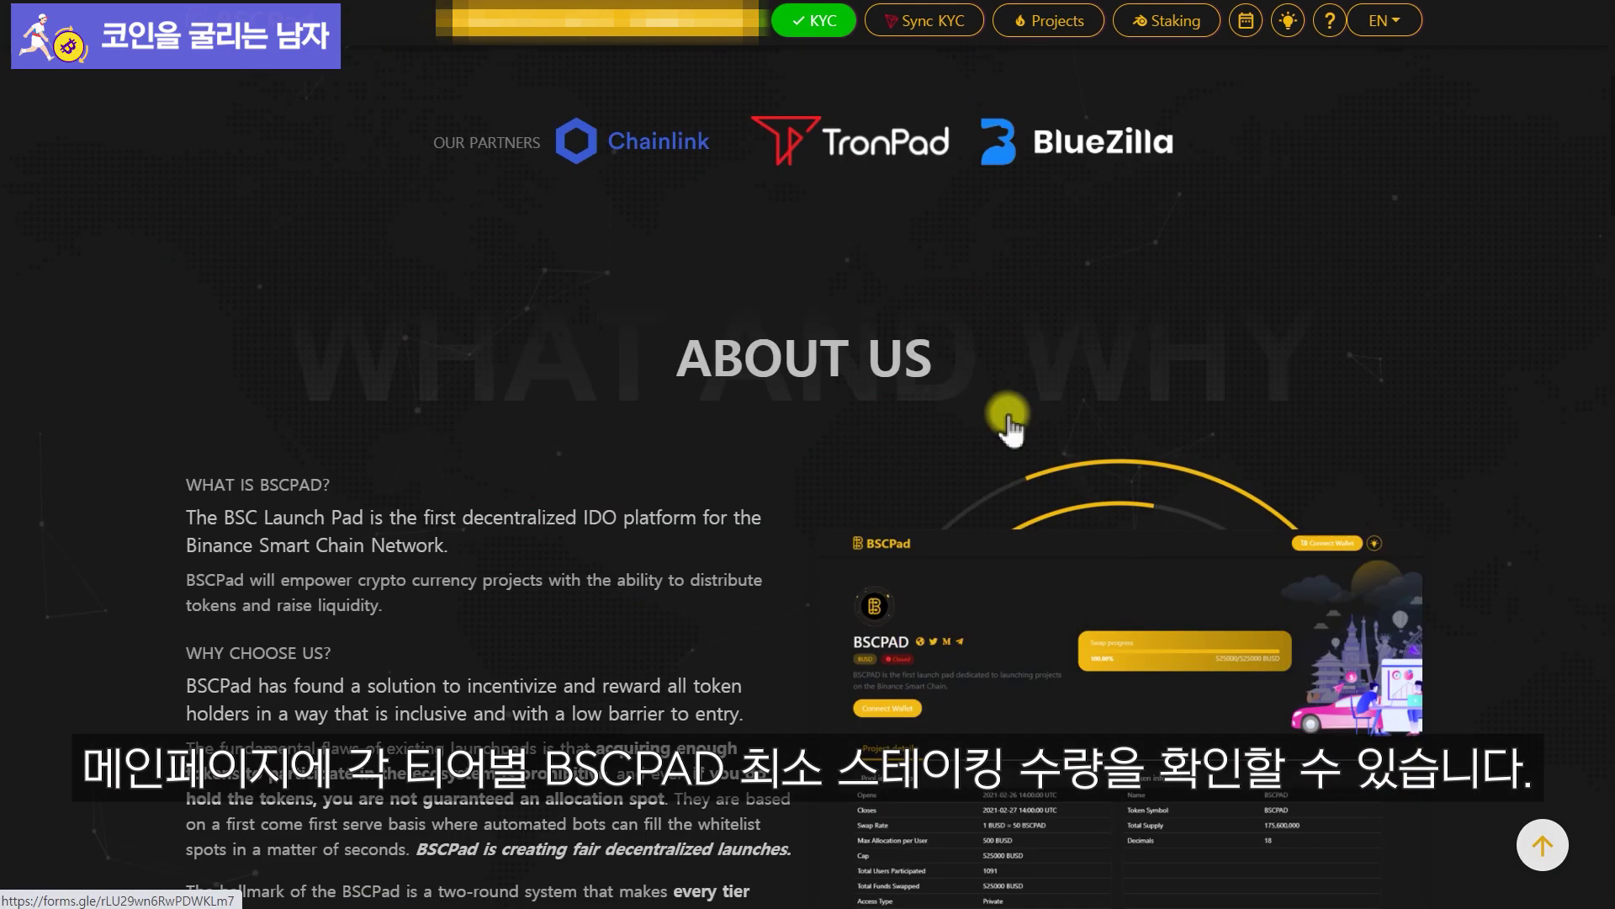
{"action": "scroll", "coordinate": [1018, 419], "scroll_direction": "down", "scroll_amount": 10}
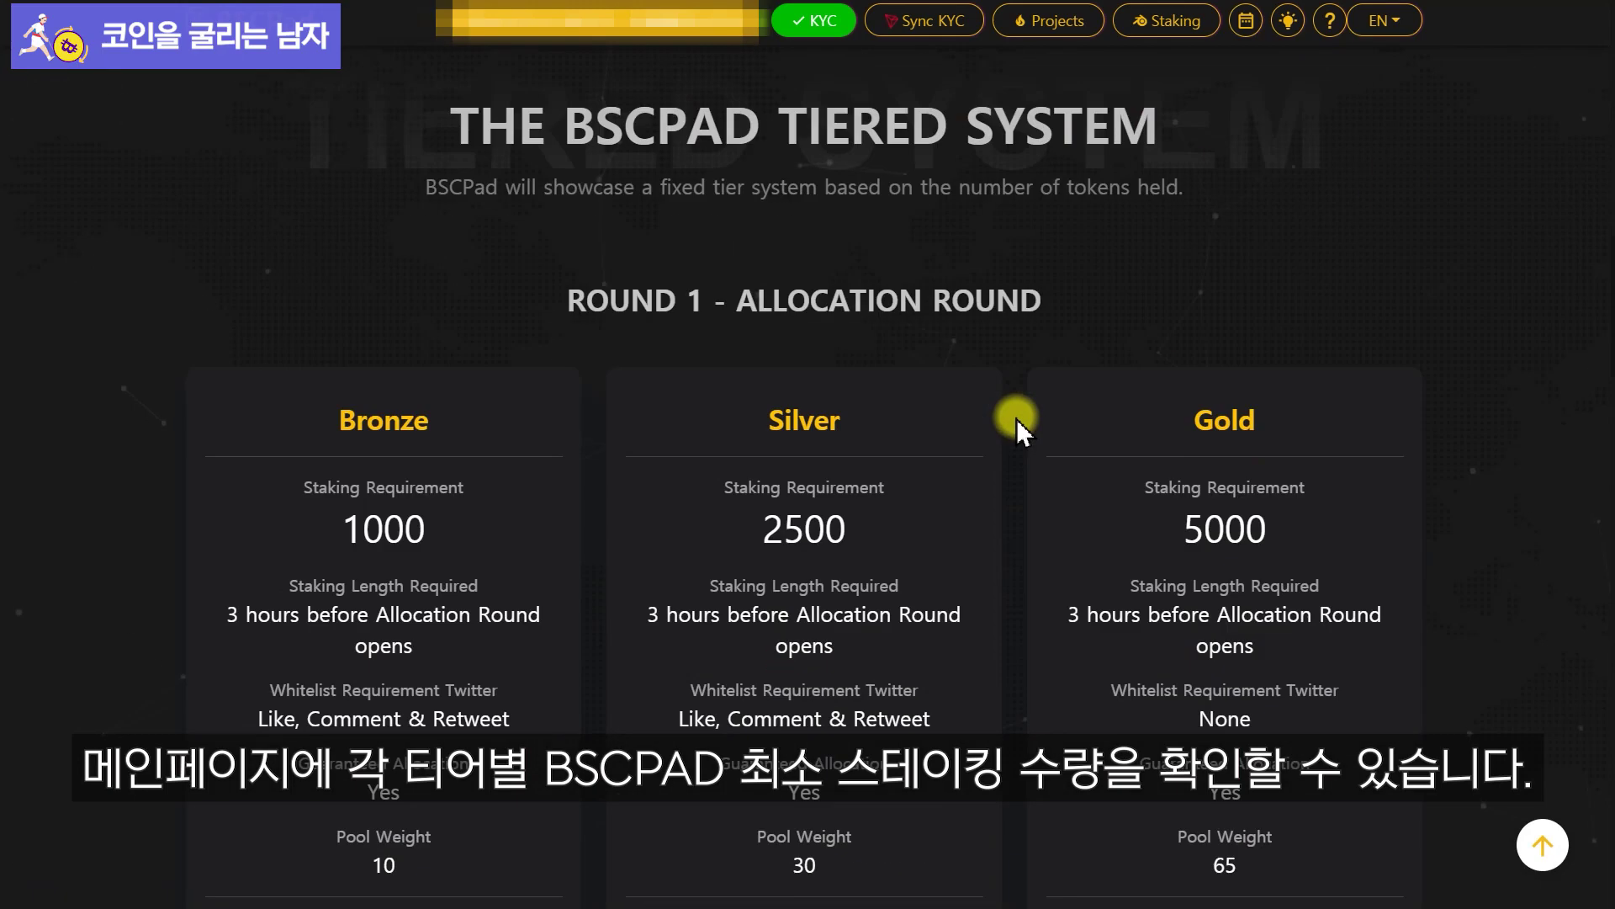
{"action": "scroll", "coordinate": [1020, 421], "scroll_direction": "up", "scroll_amount": 2}
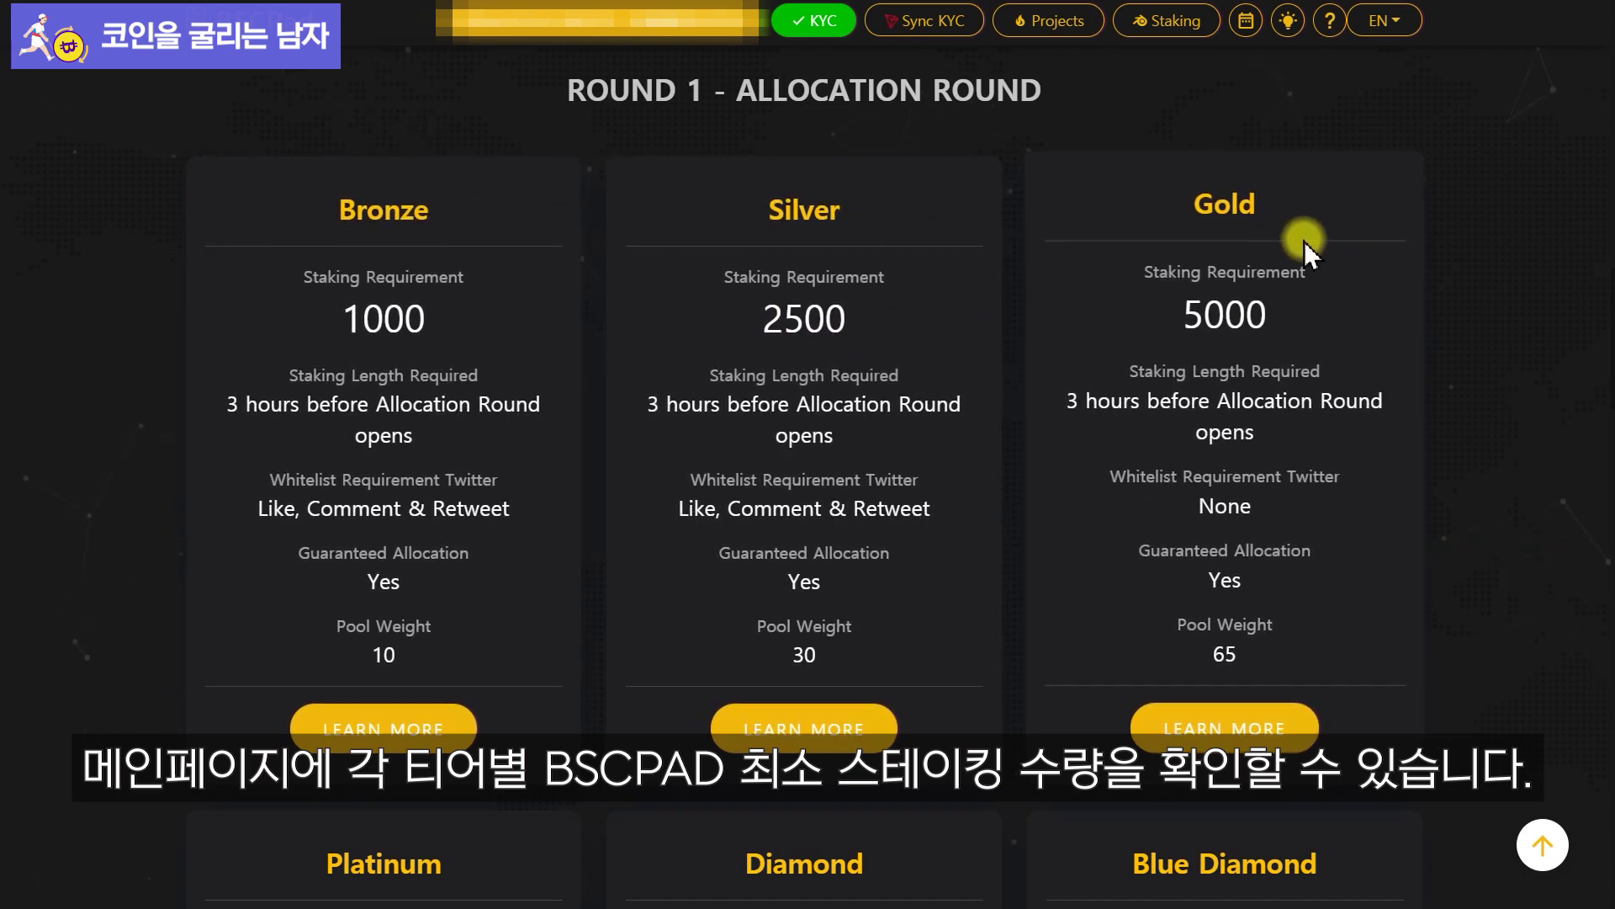
Look over the remaining tiers' staking requirements and open the Unstake form on the Staking page.
{"action": "scroll", "coordinate": [1338, 303], "scroll_direction": "down", "scroll_amount": 2}
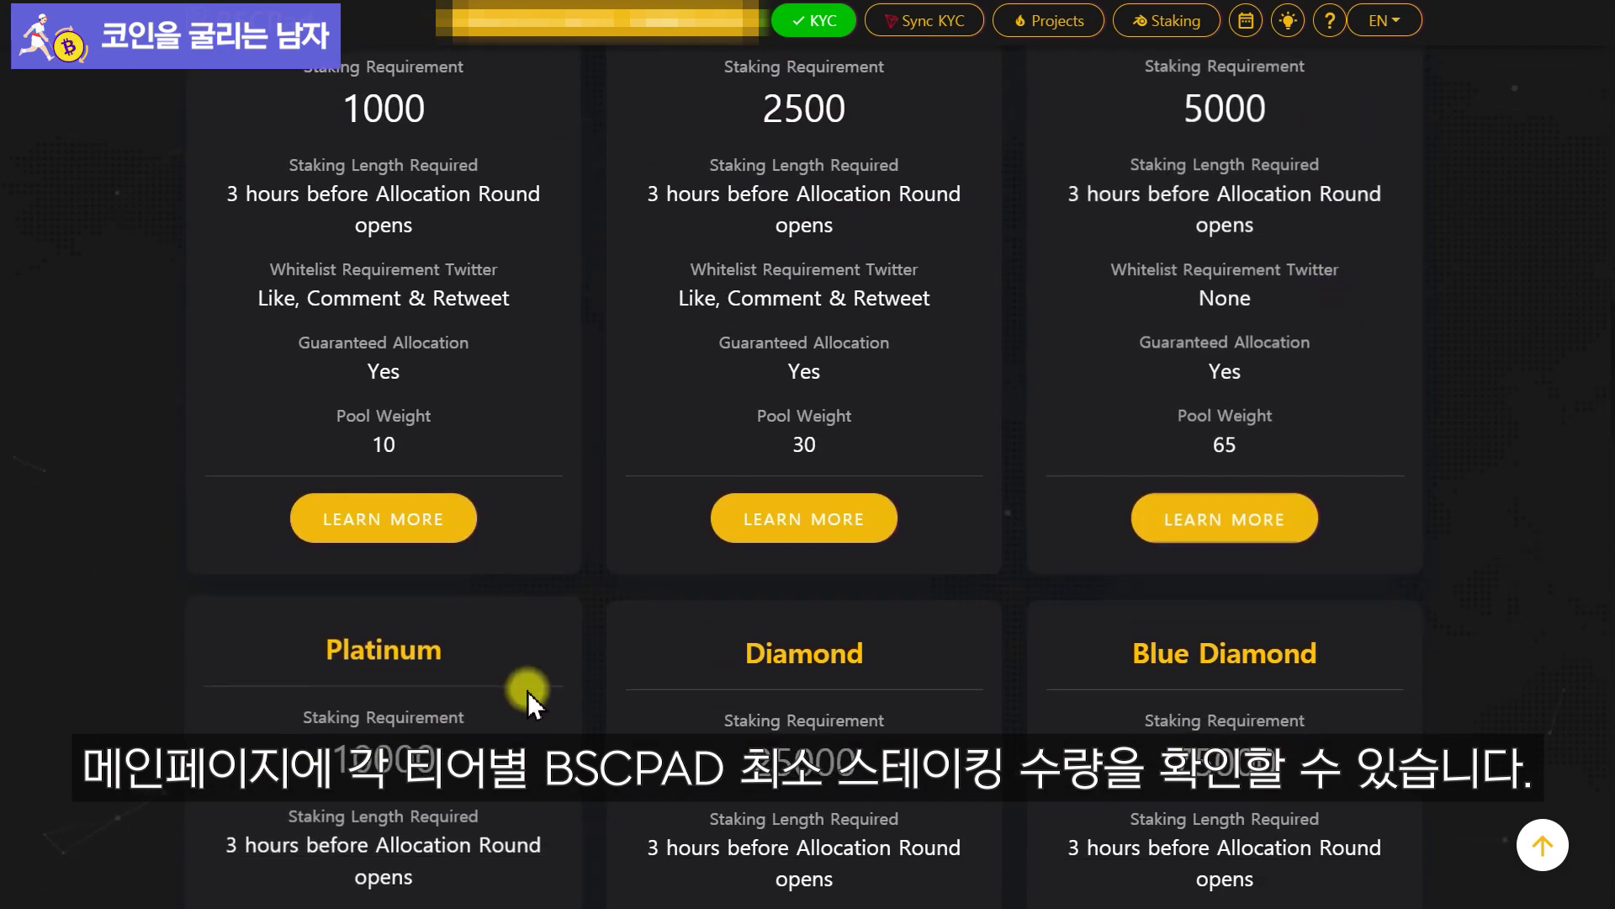
{"action": "scroll", "coordinate": [757, 659], "scroll_direction": "up", "scroll_amount": 1}
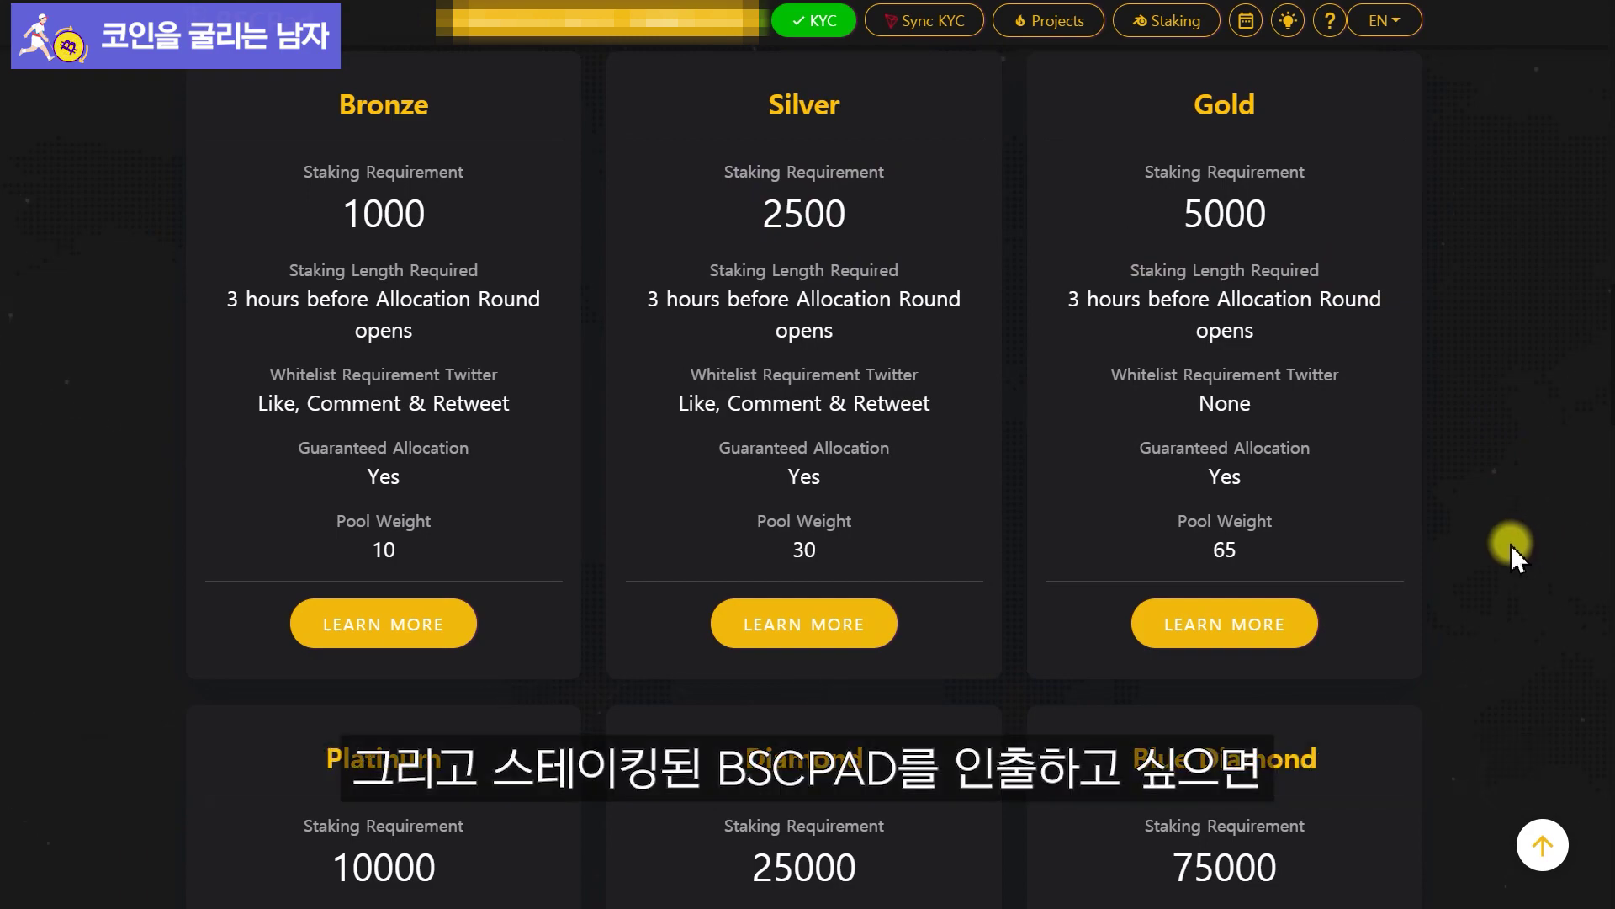
{"action": "scroll", "coordinate": [1511, 544], "scroll_direction": "up", "scroll_amount": 8}
{"action": "scroll", "coordinate": [1511, 547], "scroll_direction": "up", "scroll_amount": 5}
{"action": "left_click", "coordinate": [1167, 21]}
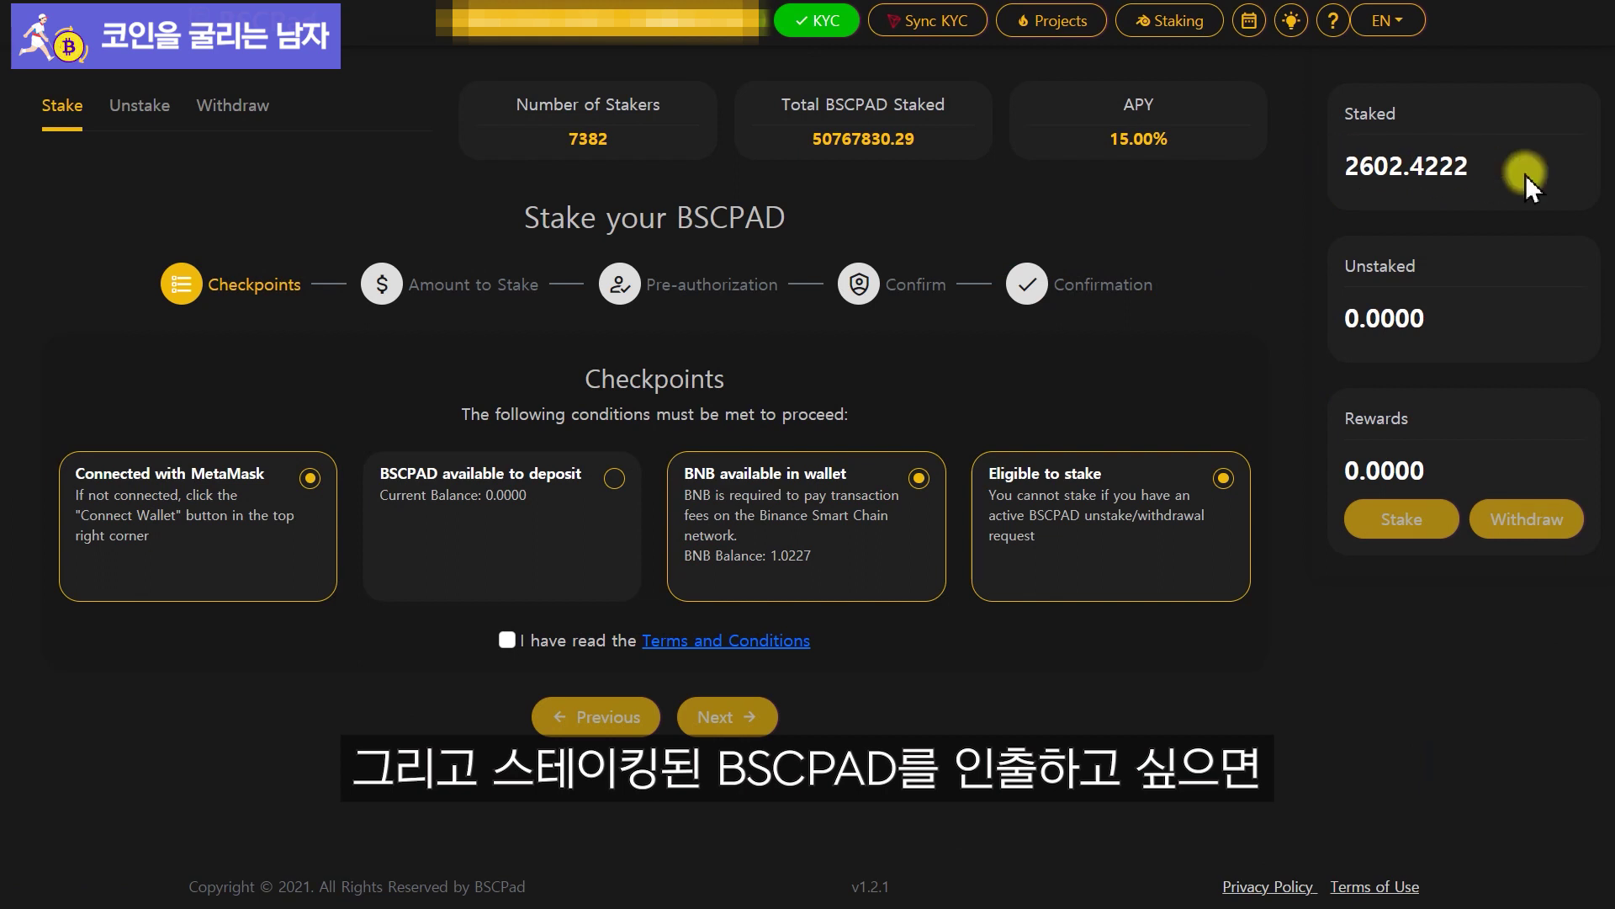
{"action": "left_click", "coordinate": [250, 112]}
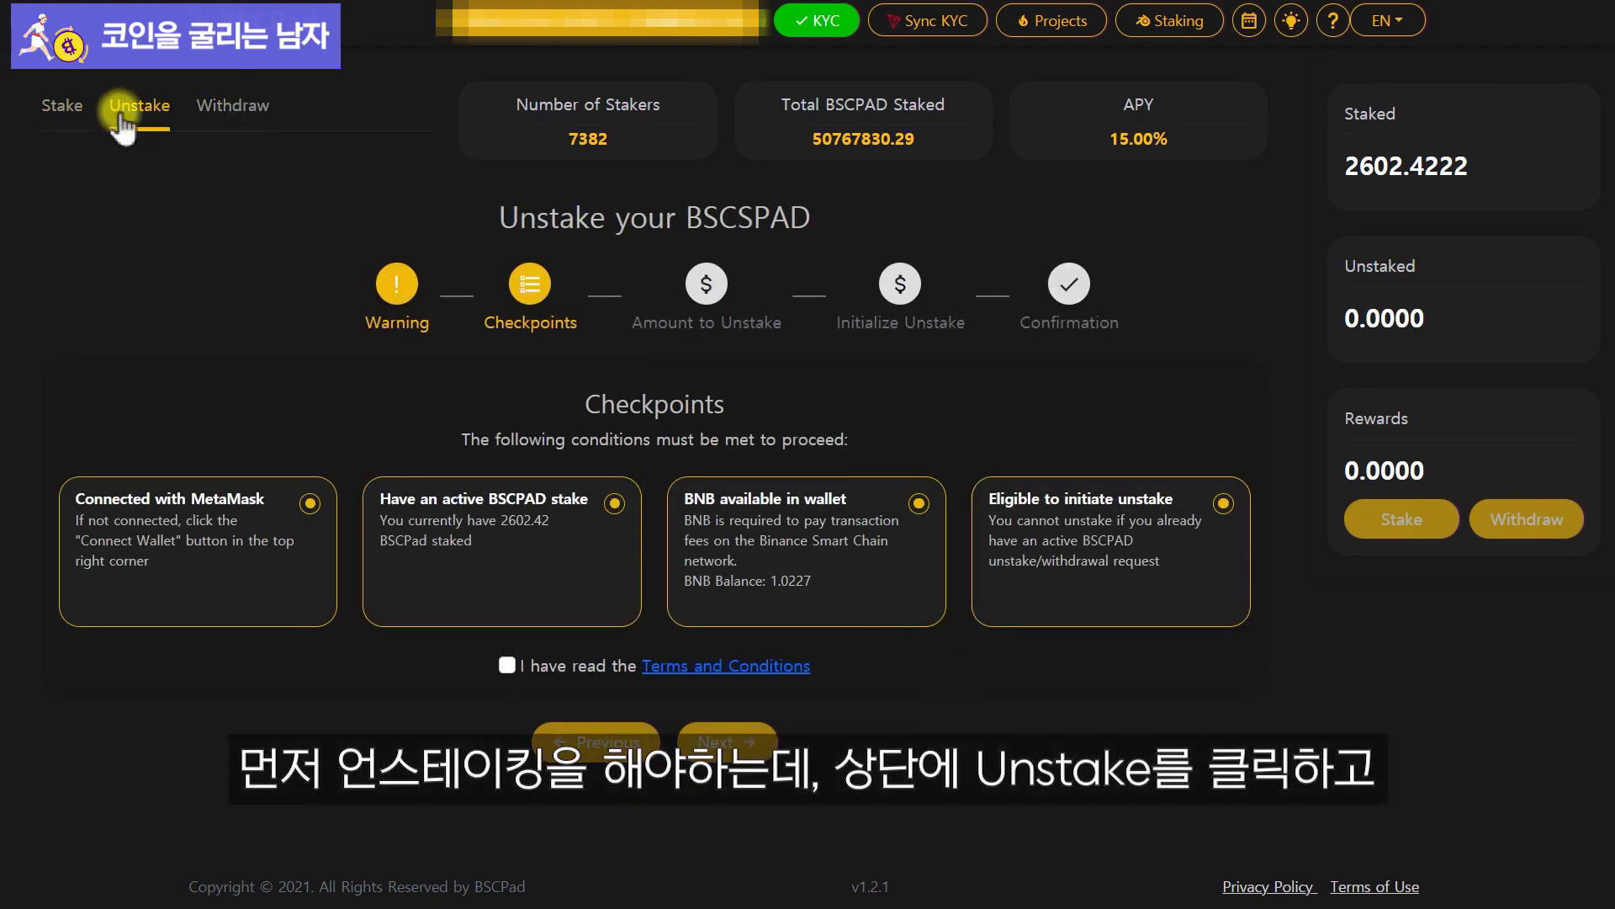
{"action": "left_click", "coordinate": [141, 111]}
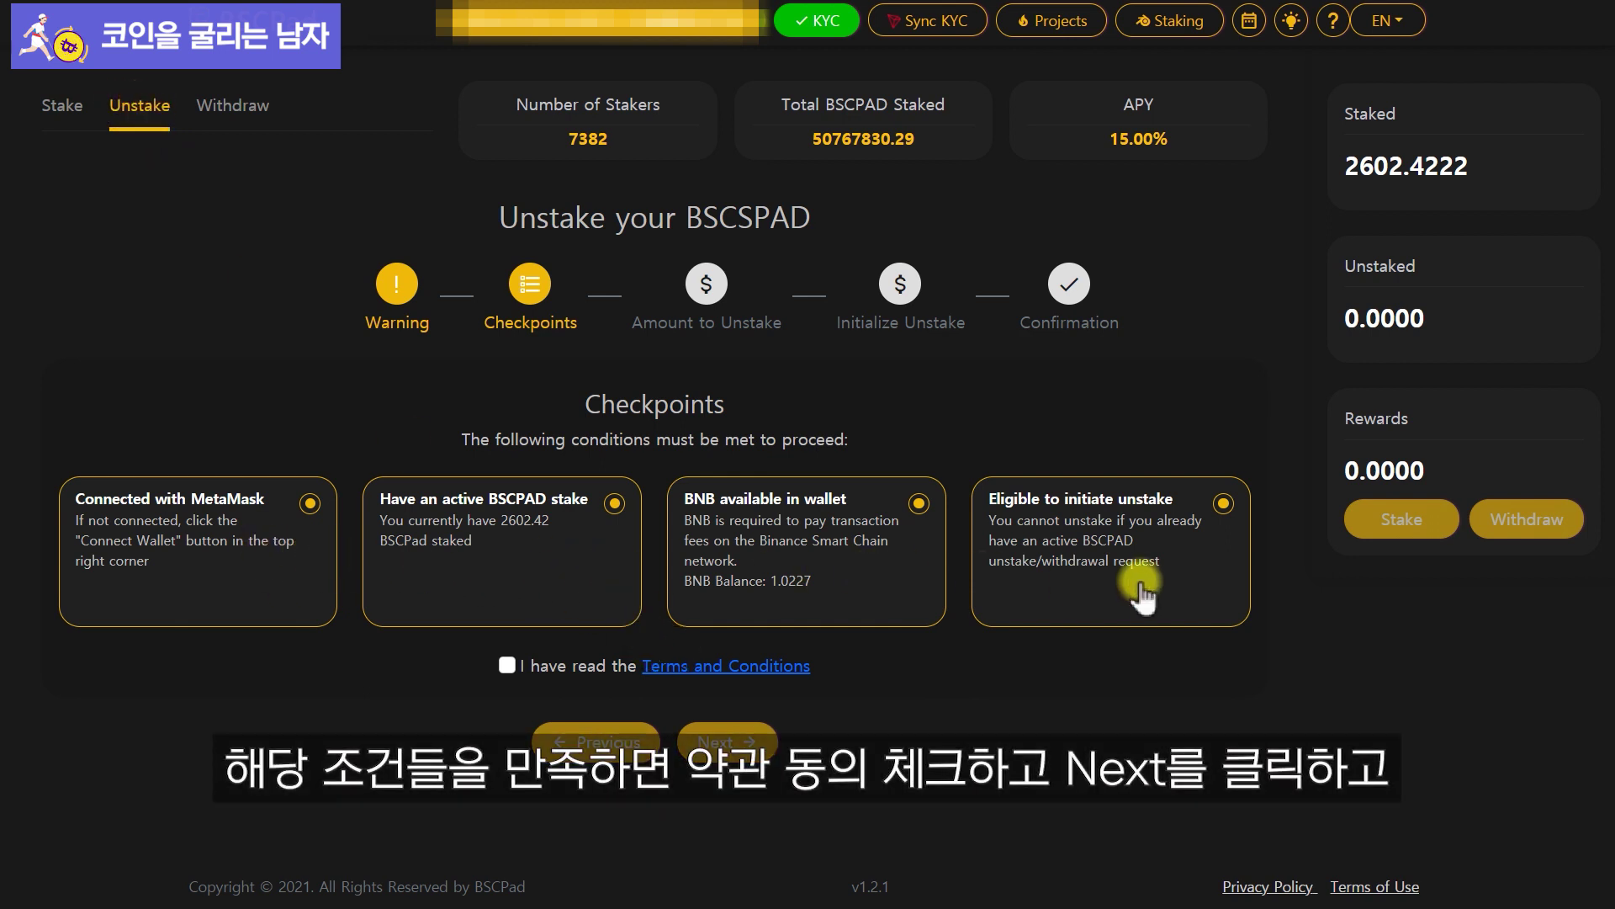
Accept the terms and conditions for unstaking and set the amount to unstake to 100 BSCPAD.
{"action": "left_click", "coordinate": [506, 666]}
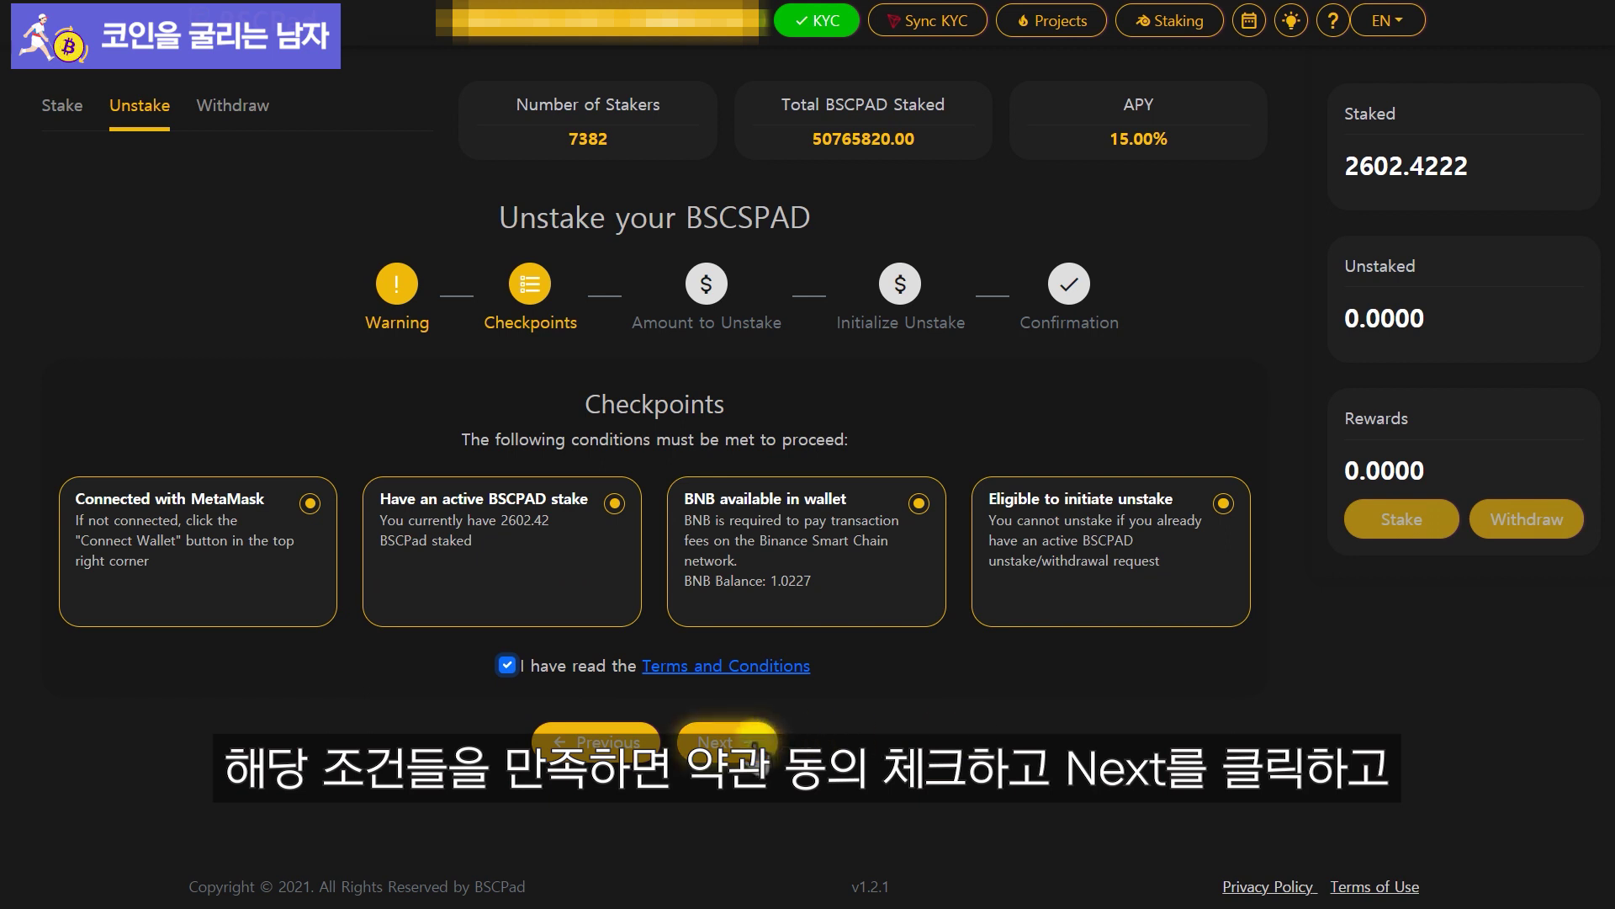
{"action": "left_click", "coordinate": [751, 740]}
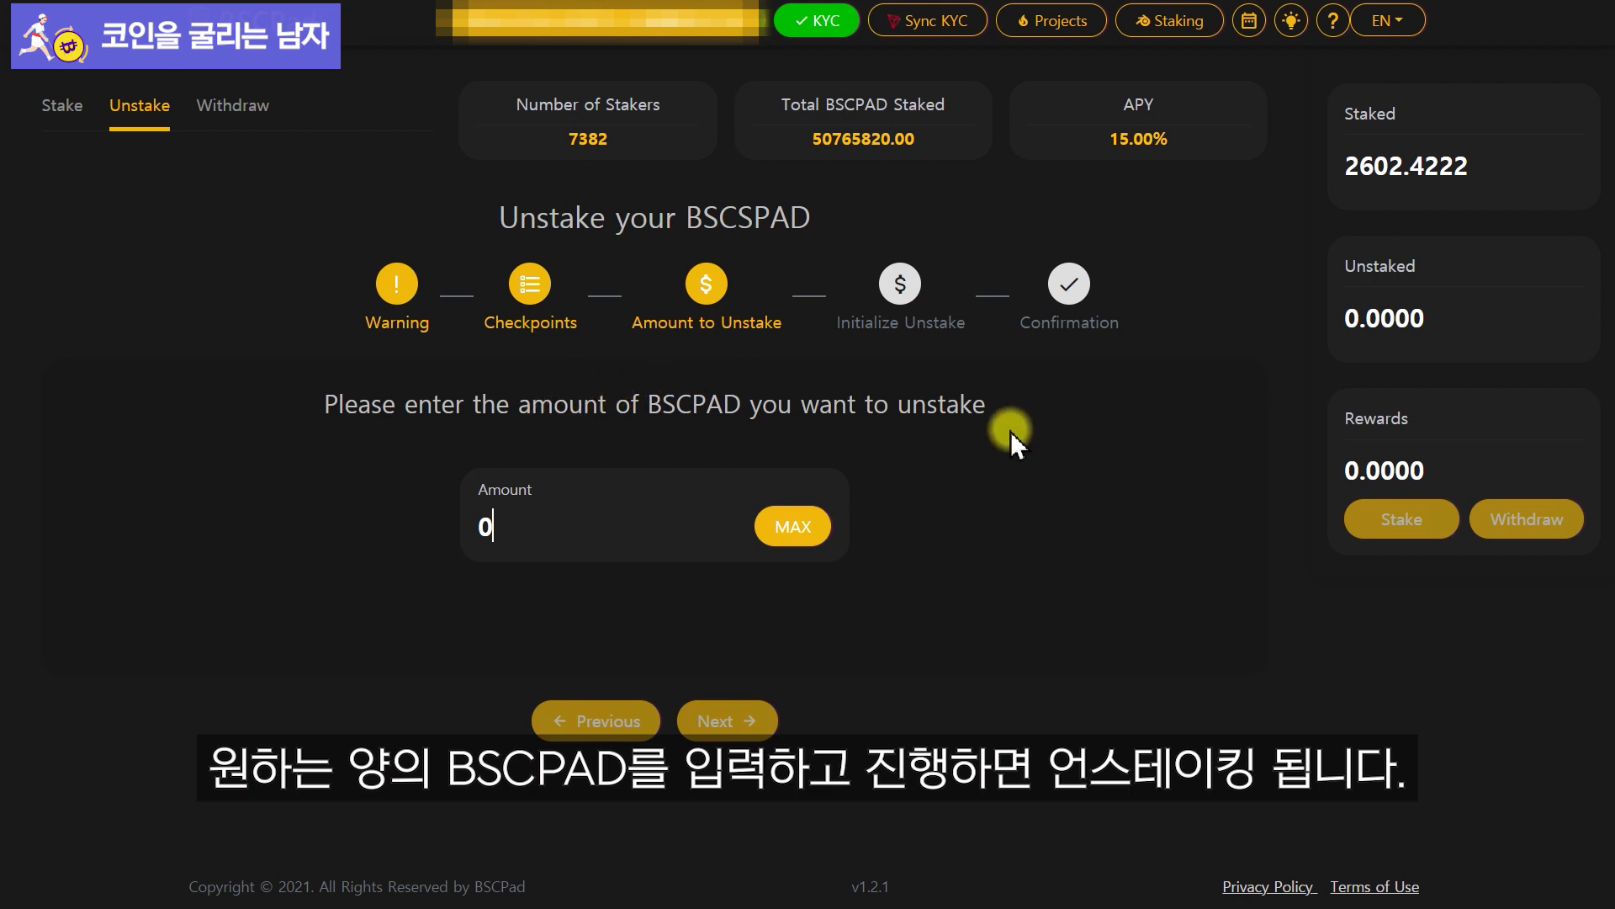
{"action": "double_click", "coordinate": [487, 529]}
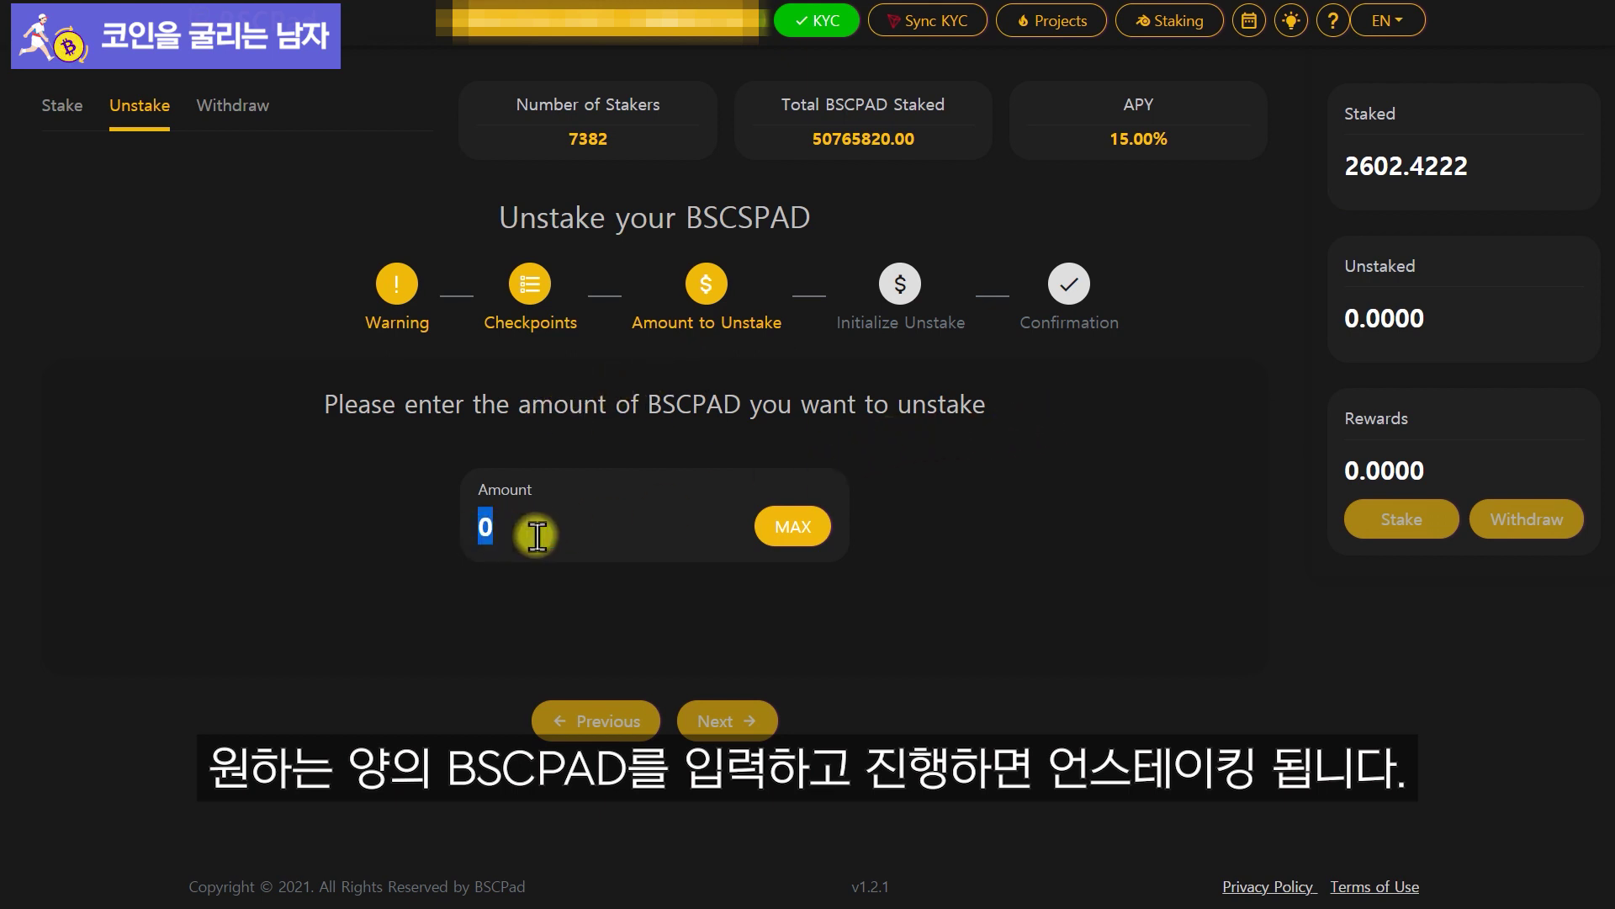
{"action": "type", "text": "100"}
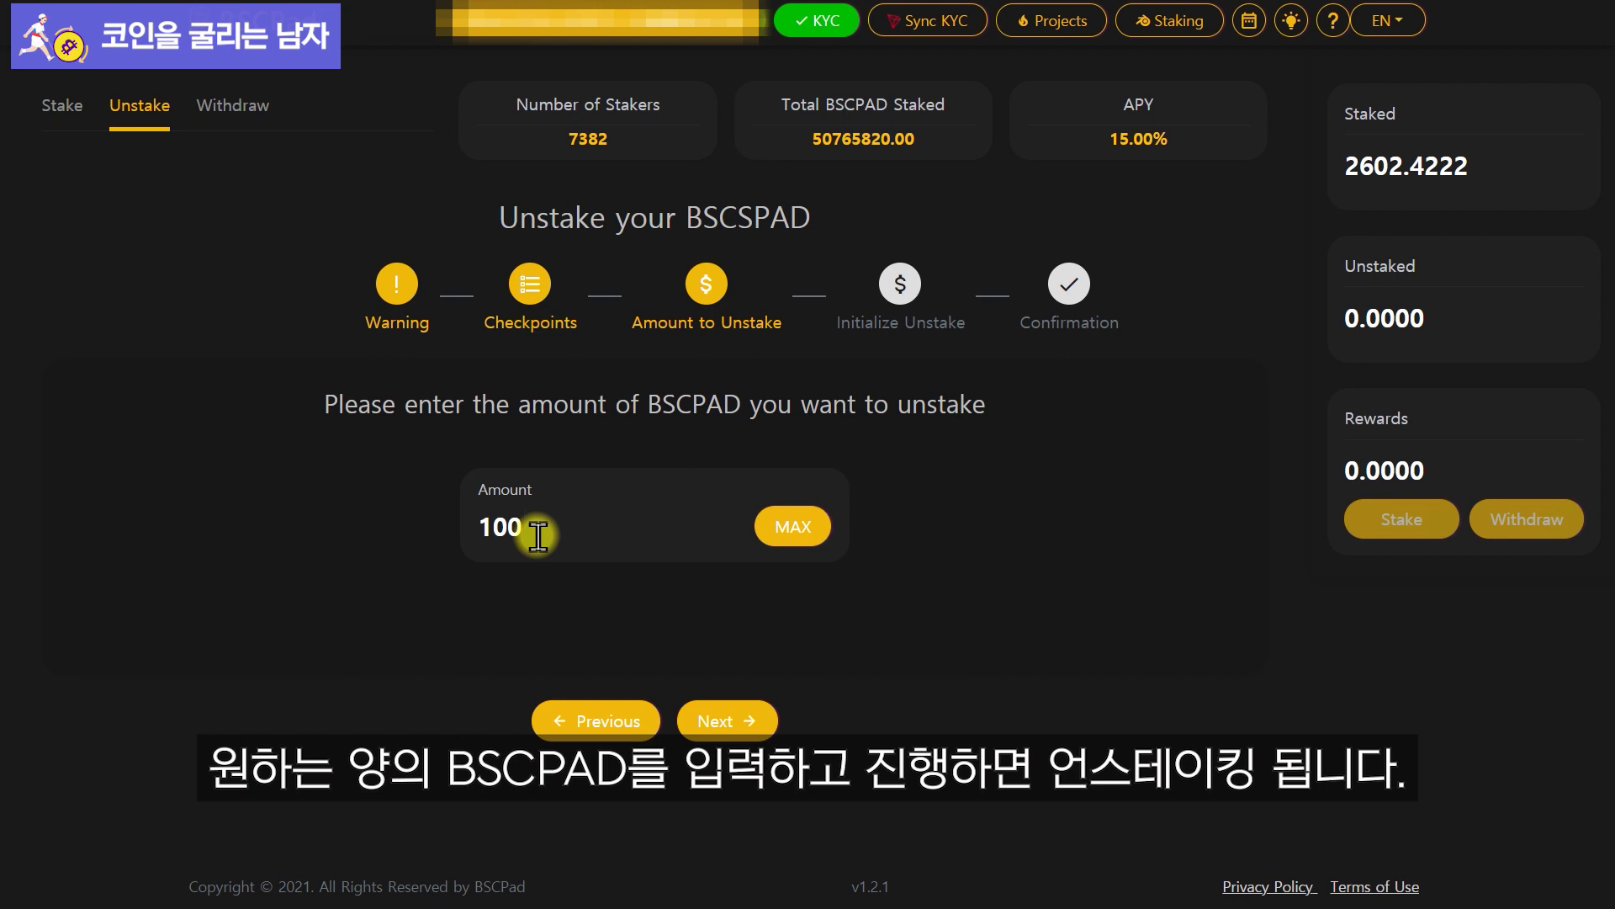
{"action": "left_click", "coordinate": [727, 725]}
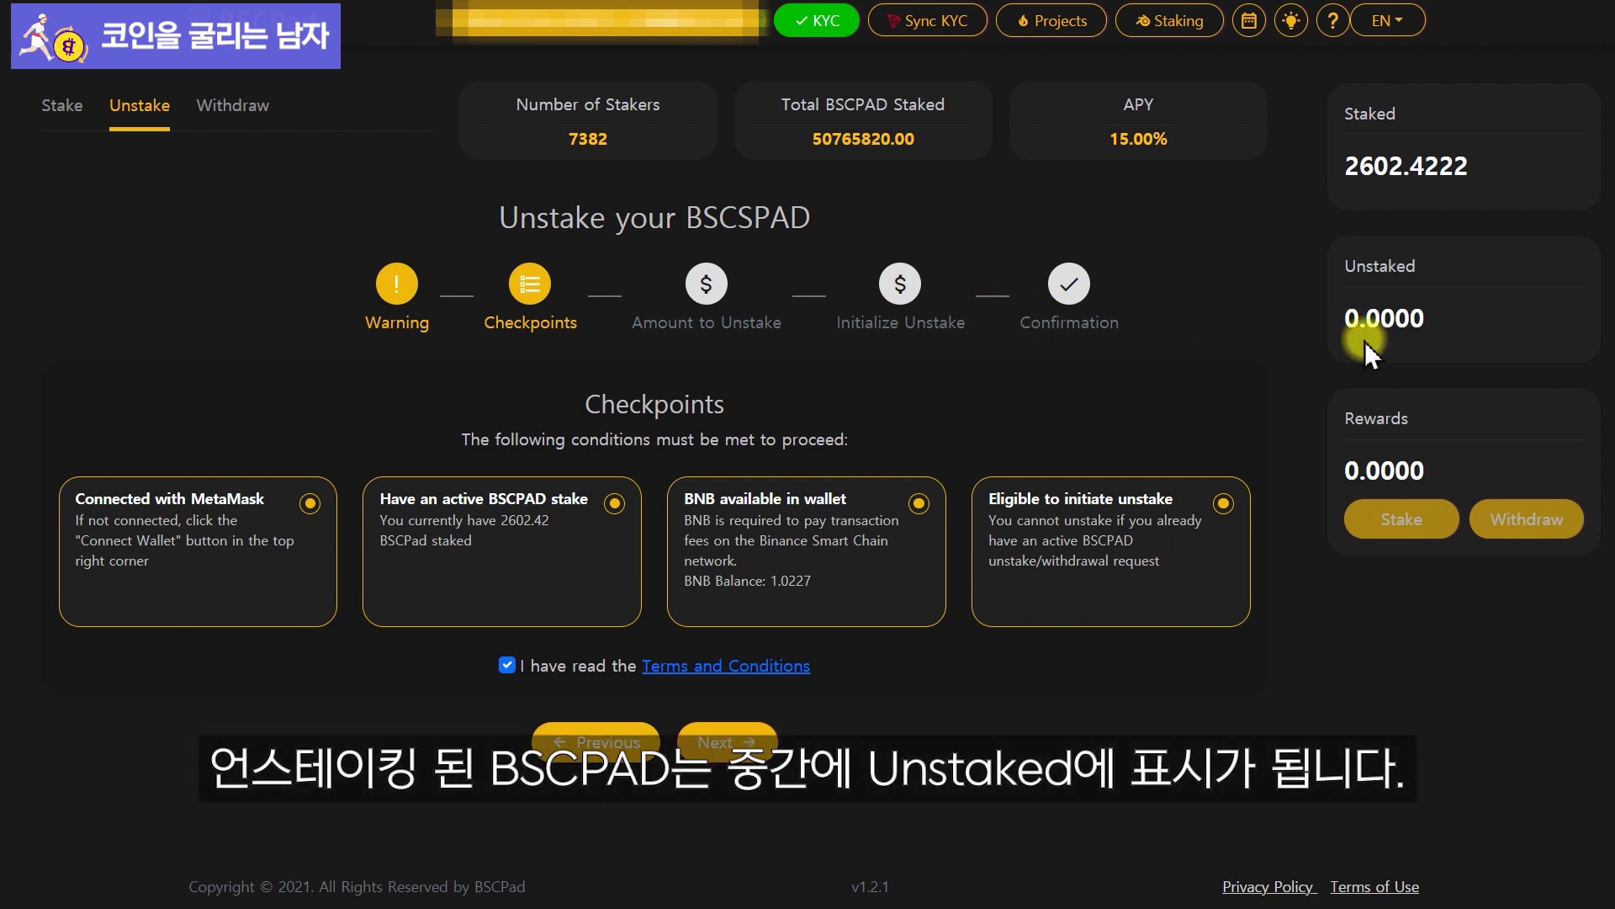
Check the Unstaked balance on the Staking page.
{"action": "left_click_drag", "start_coordinate": [1341, 320], "coordinate": [1432, 321]}
{"action": "left_click", "coordinate": [1452, 321]}
{"action": "left_click_drag", "start_coordinate": [1350, 269], "coordinate": [1425, 276]}
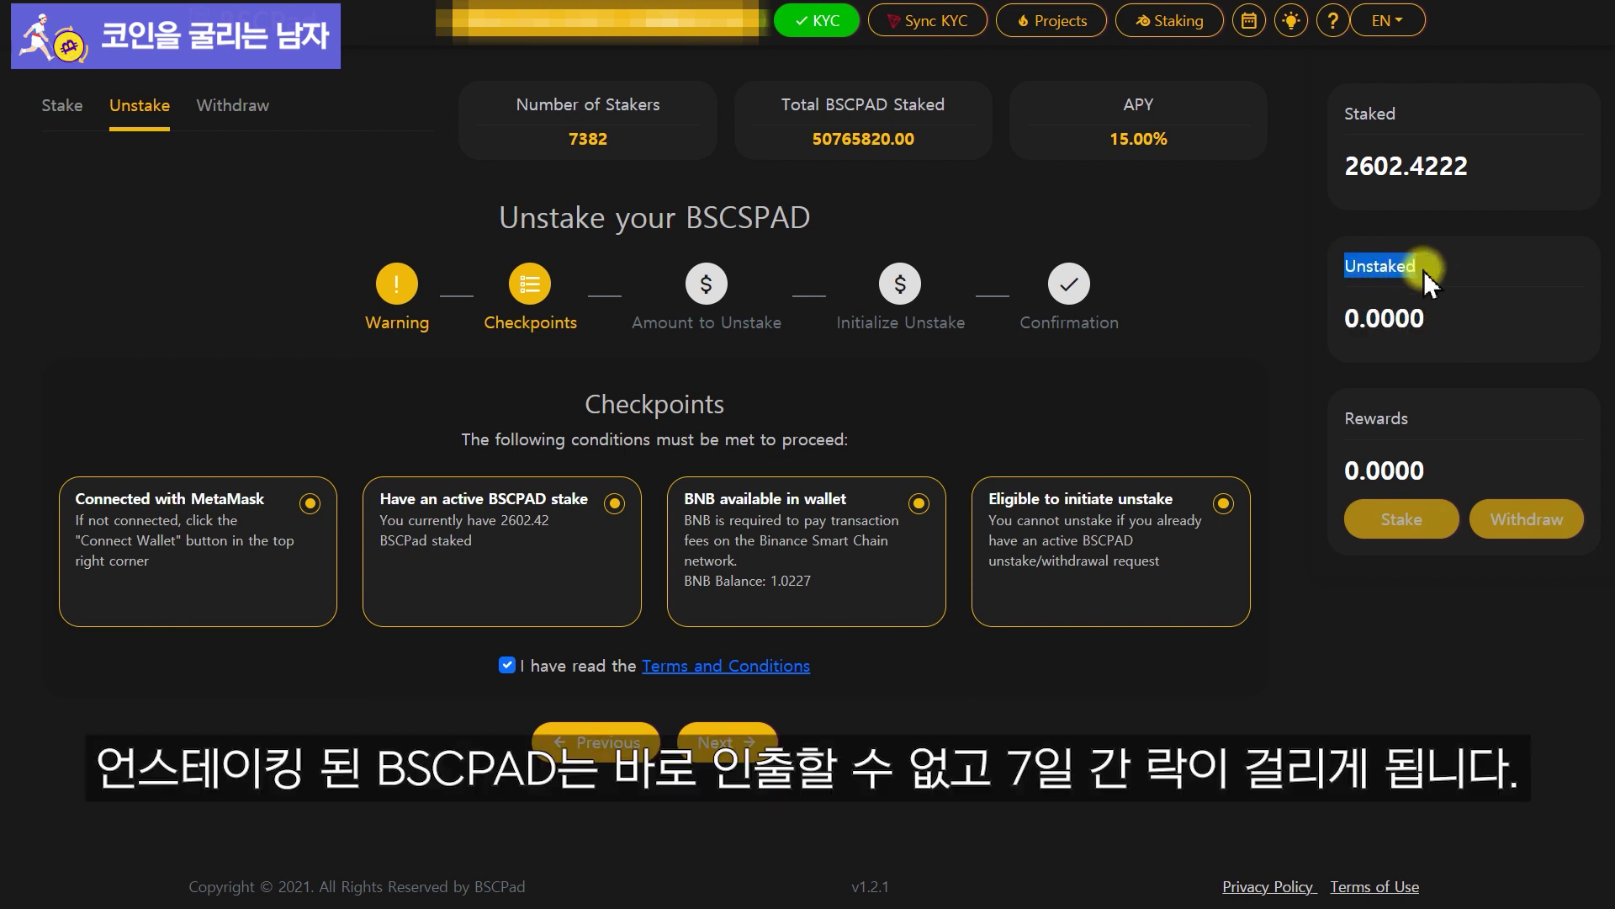
{"action": "left_click", "coordinate": [1478, 325]}
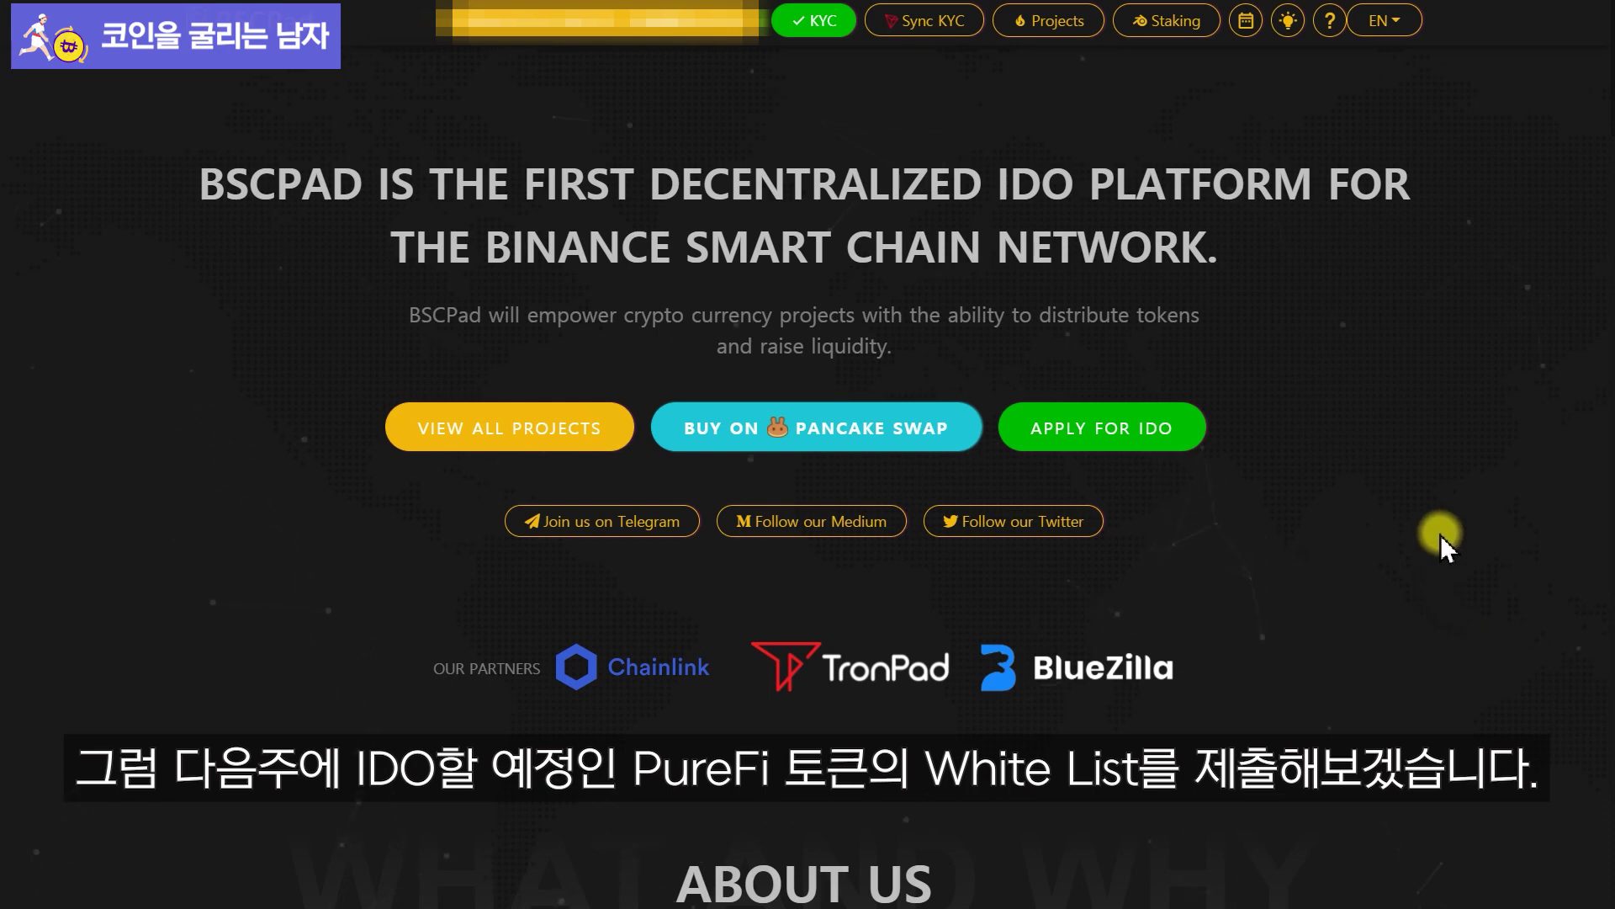
Open the $BSCPAD Telegram group from BSCPad's main page in Telegram Desktop.
{"action": "scroll", "coordinate": [1289, 221], "scroll_direction": "down", "scroll_amount": 10}
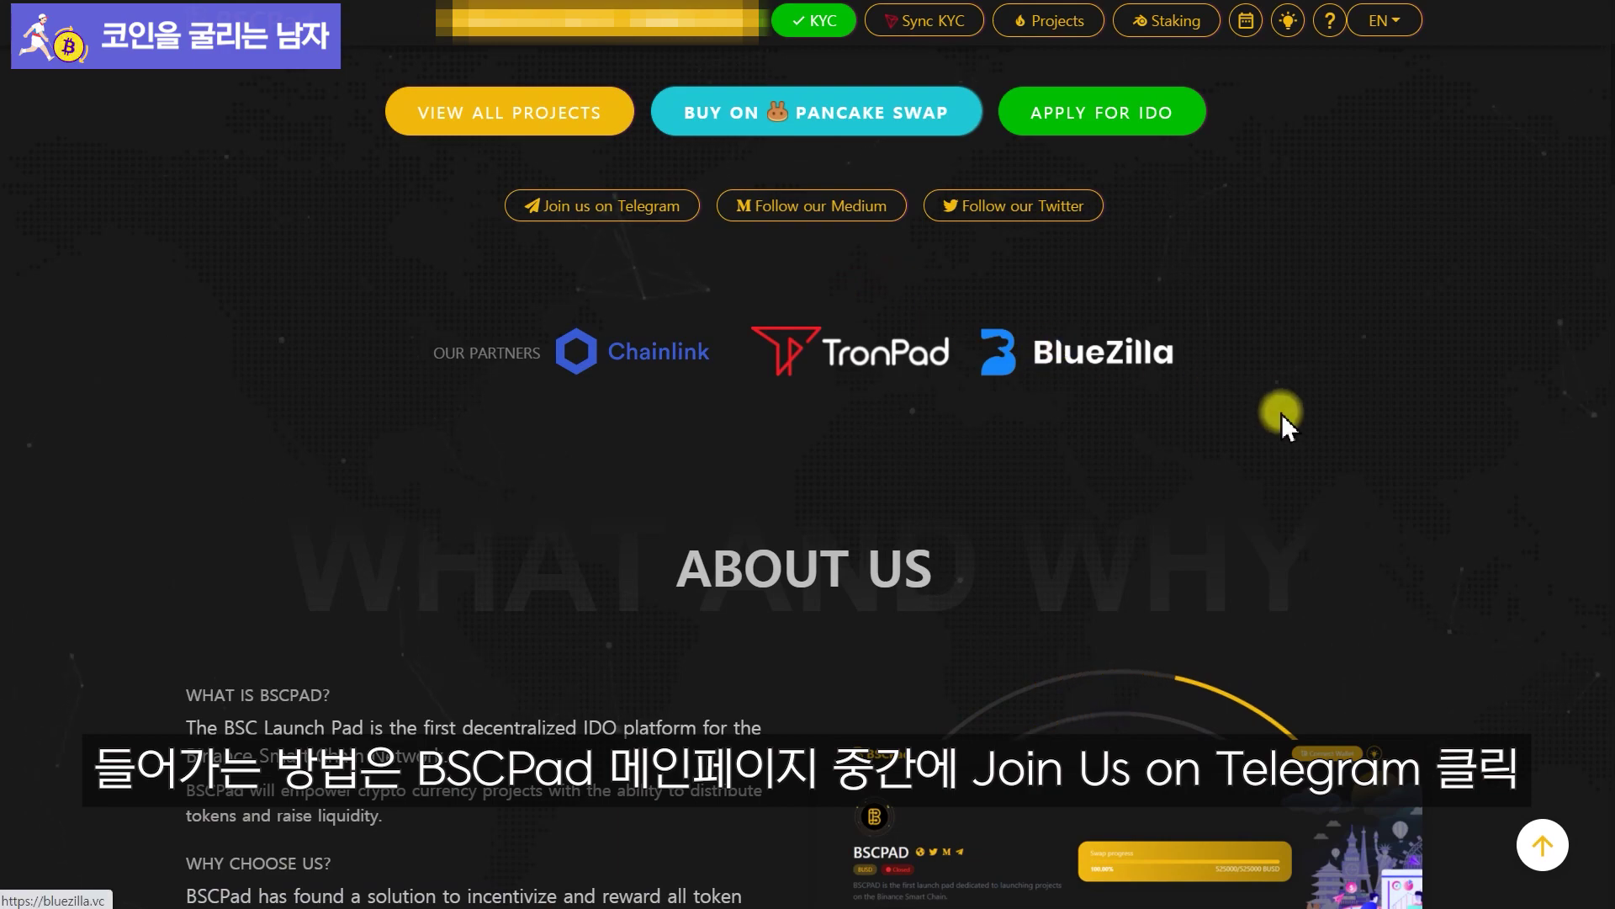
{"action": "scroll", "coordinate": [566, 350], "scroll_direction": "up", "scroll_amount": 4}
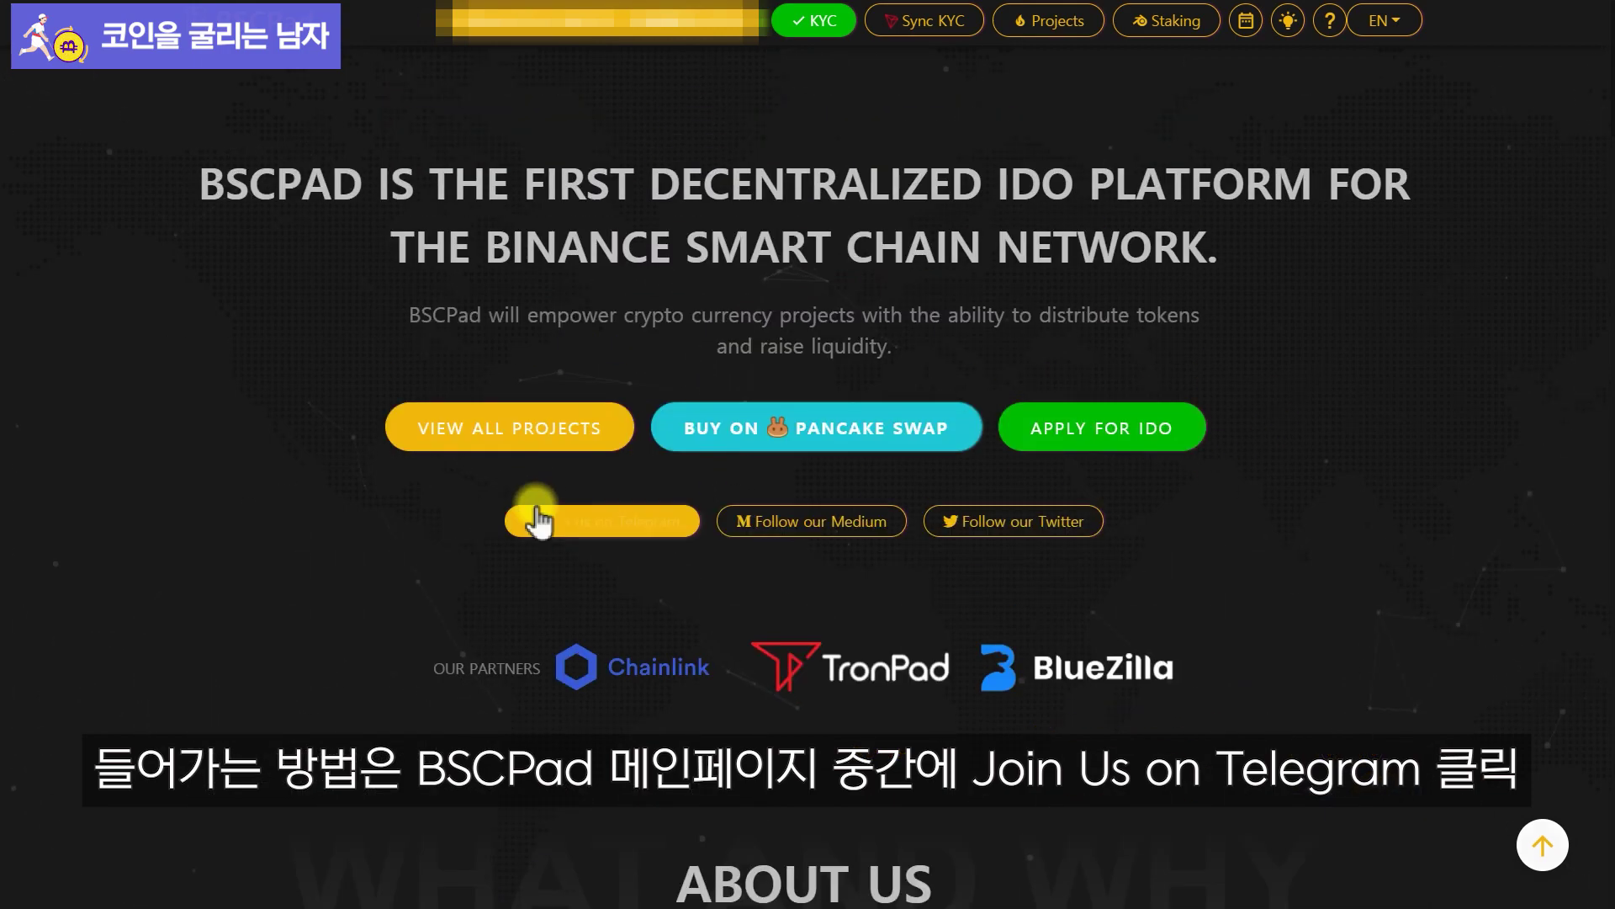
{"action": "left_click", "coordinate": [631, 530]}
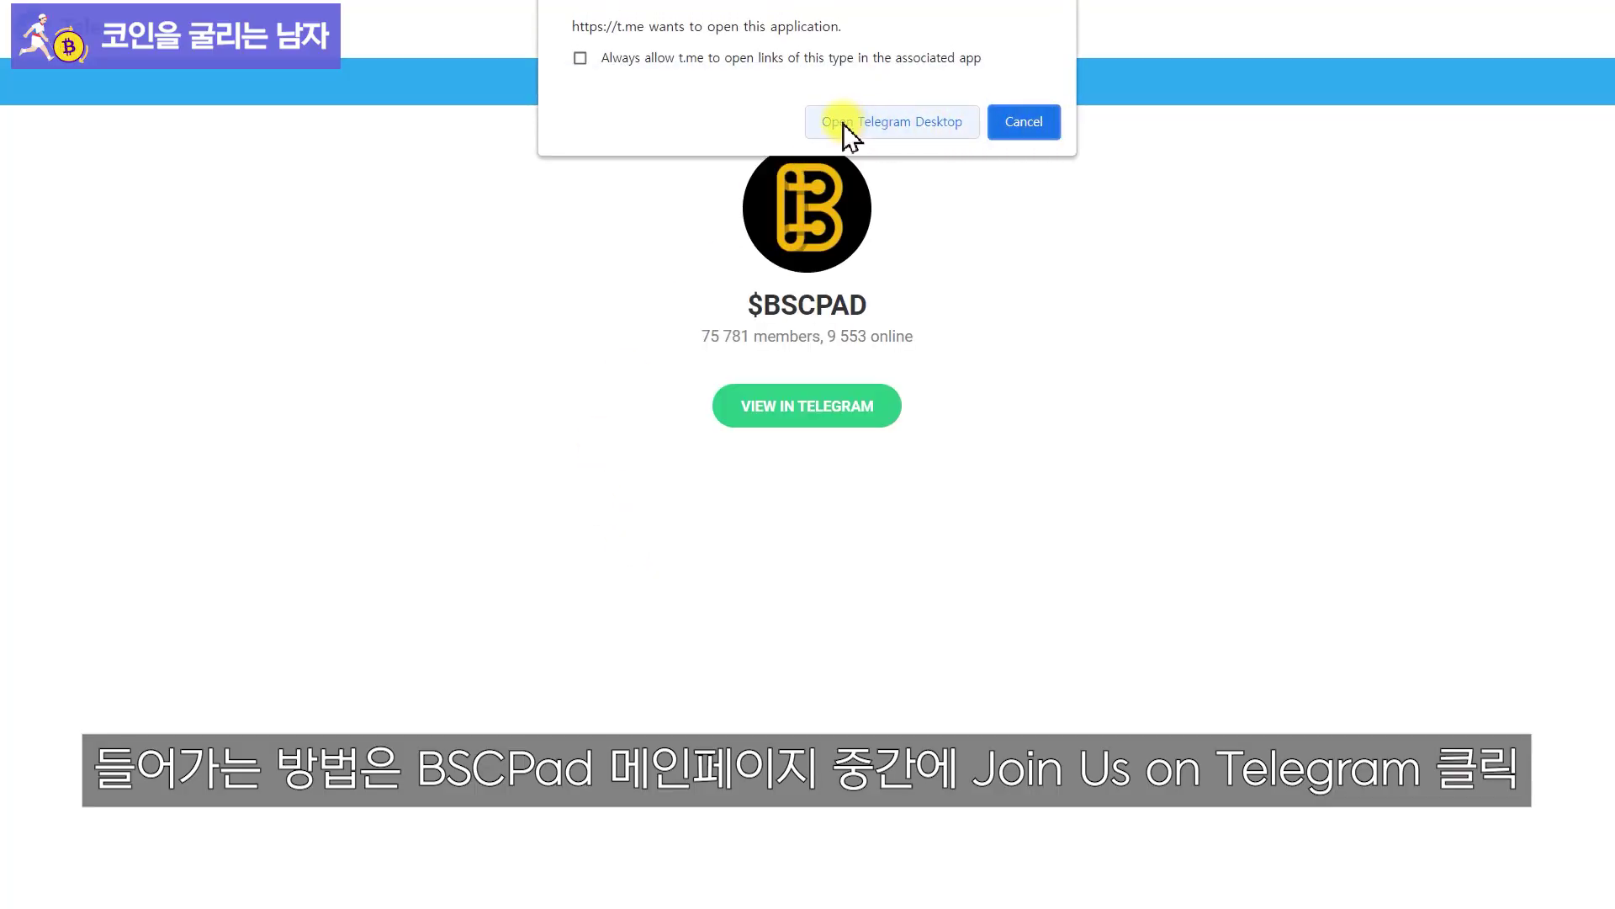
{"action": "left_click", "coordinate": [910, 123]}
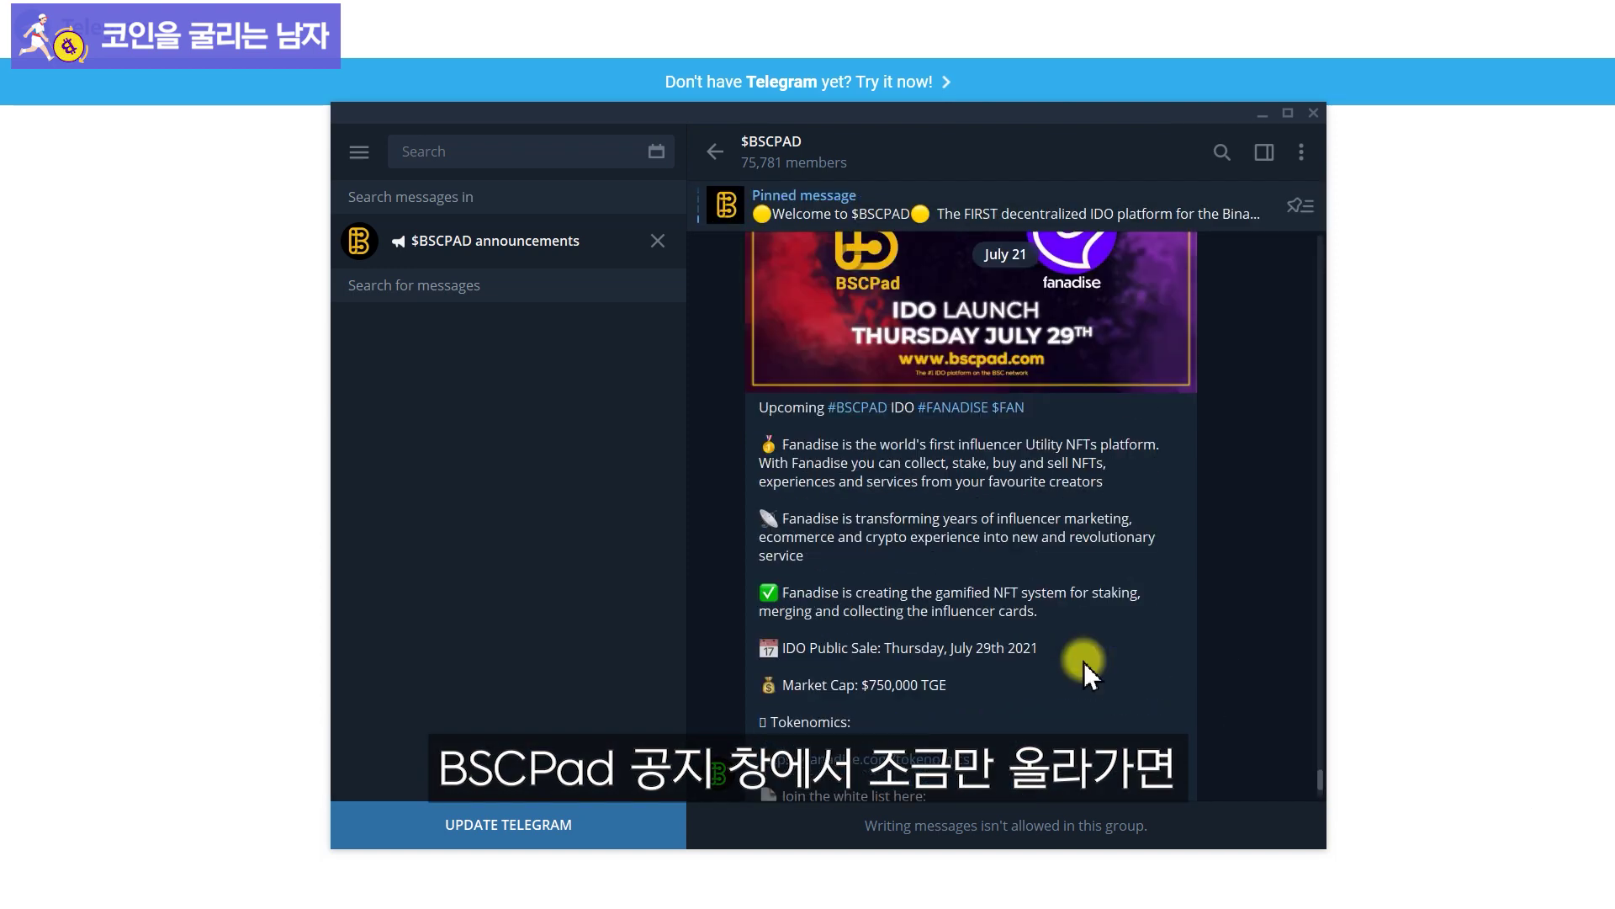
Find the PureFi IDO announcement in the $BSCPAD group and open its whitelist link.
{"action": "scroll", "coordinate": [1085, 661], "scroll_direction": "up", "scroll_amount": 2}
{"action": "scroll", "coordinate": [1083, 661], "scroll_direction": "up", "scroll_amount": 10}
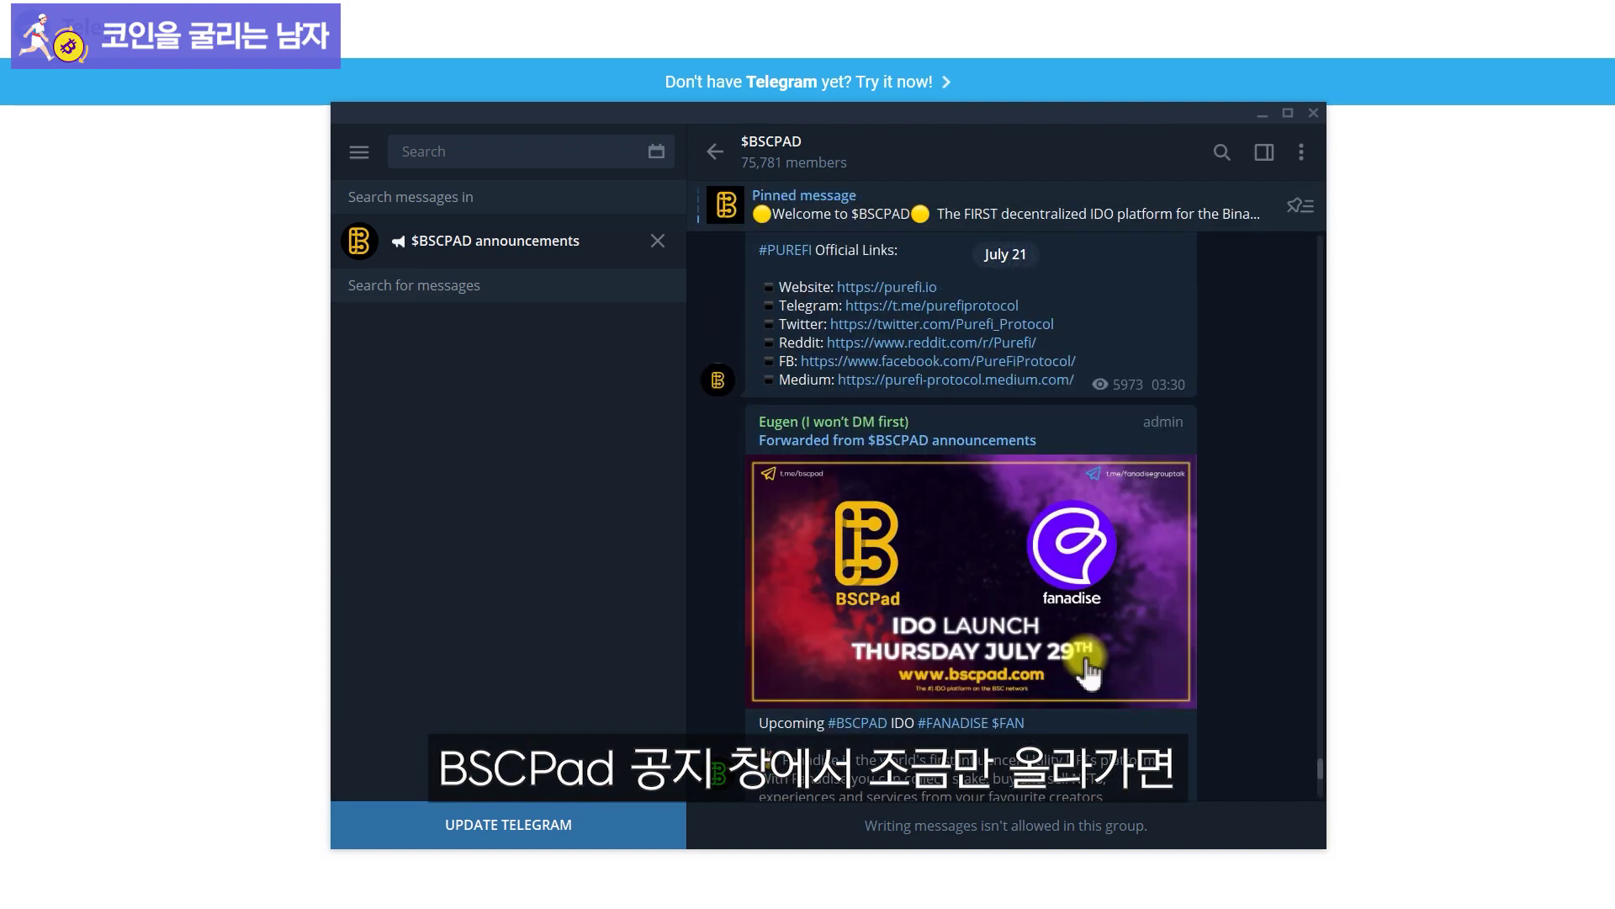
{"action": "scroll", "coordinate": [1086, 660], "scroll_direction": "up", "scroll_amount": 6}
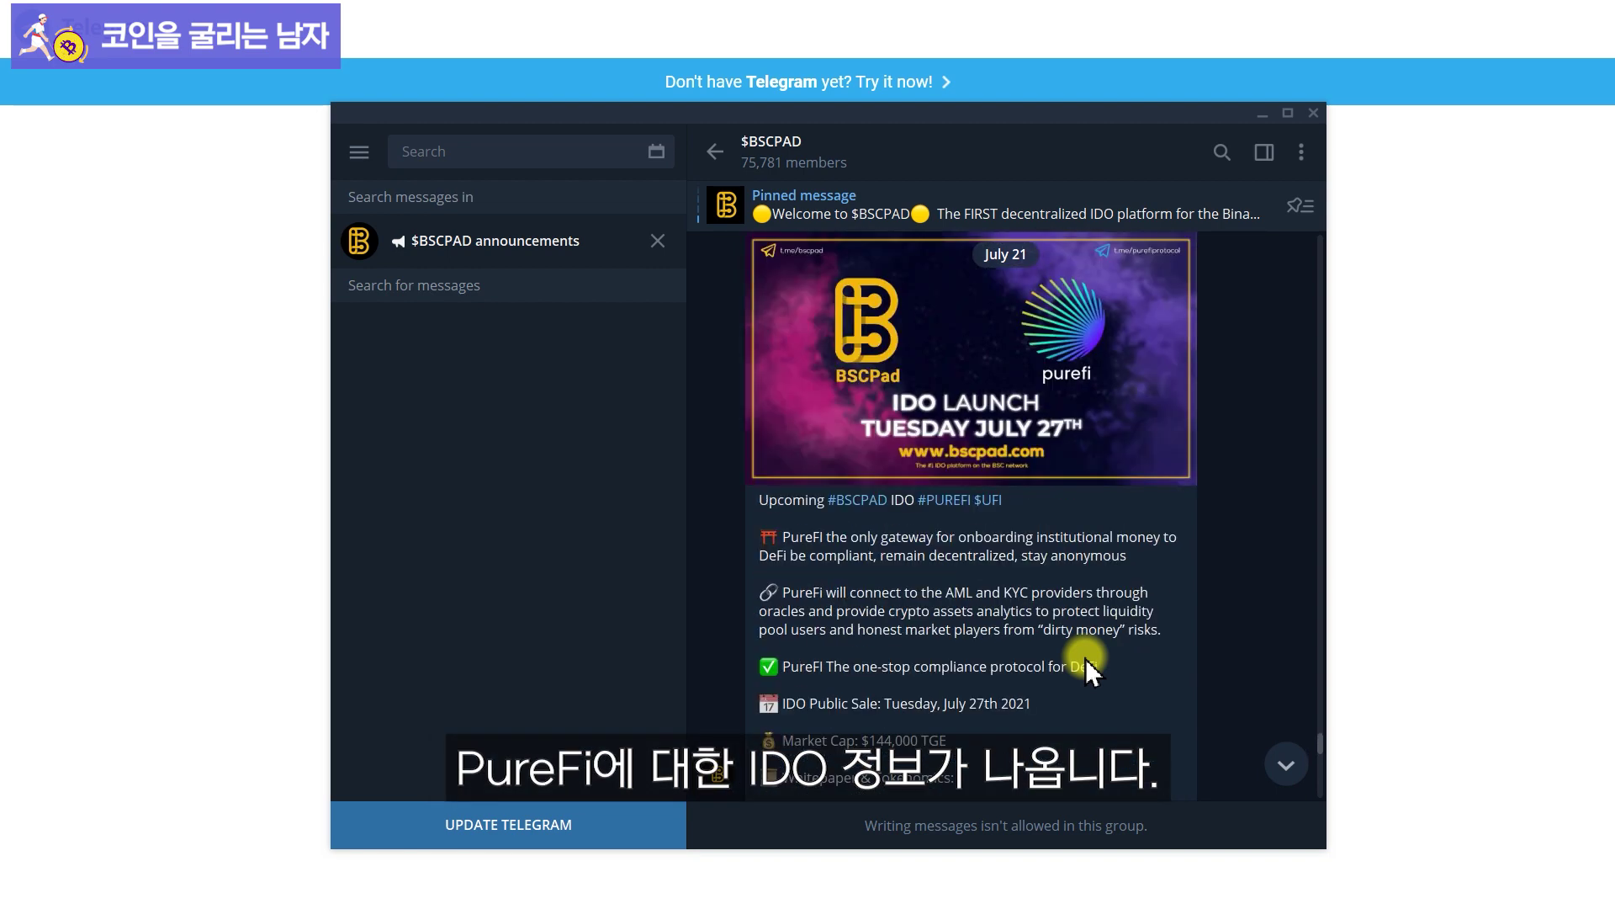
{"action": "scroll", "coordinate": [1054, 383], "scroll_direction": "up", "scroll_amount": 1}
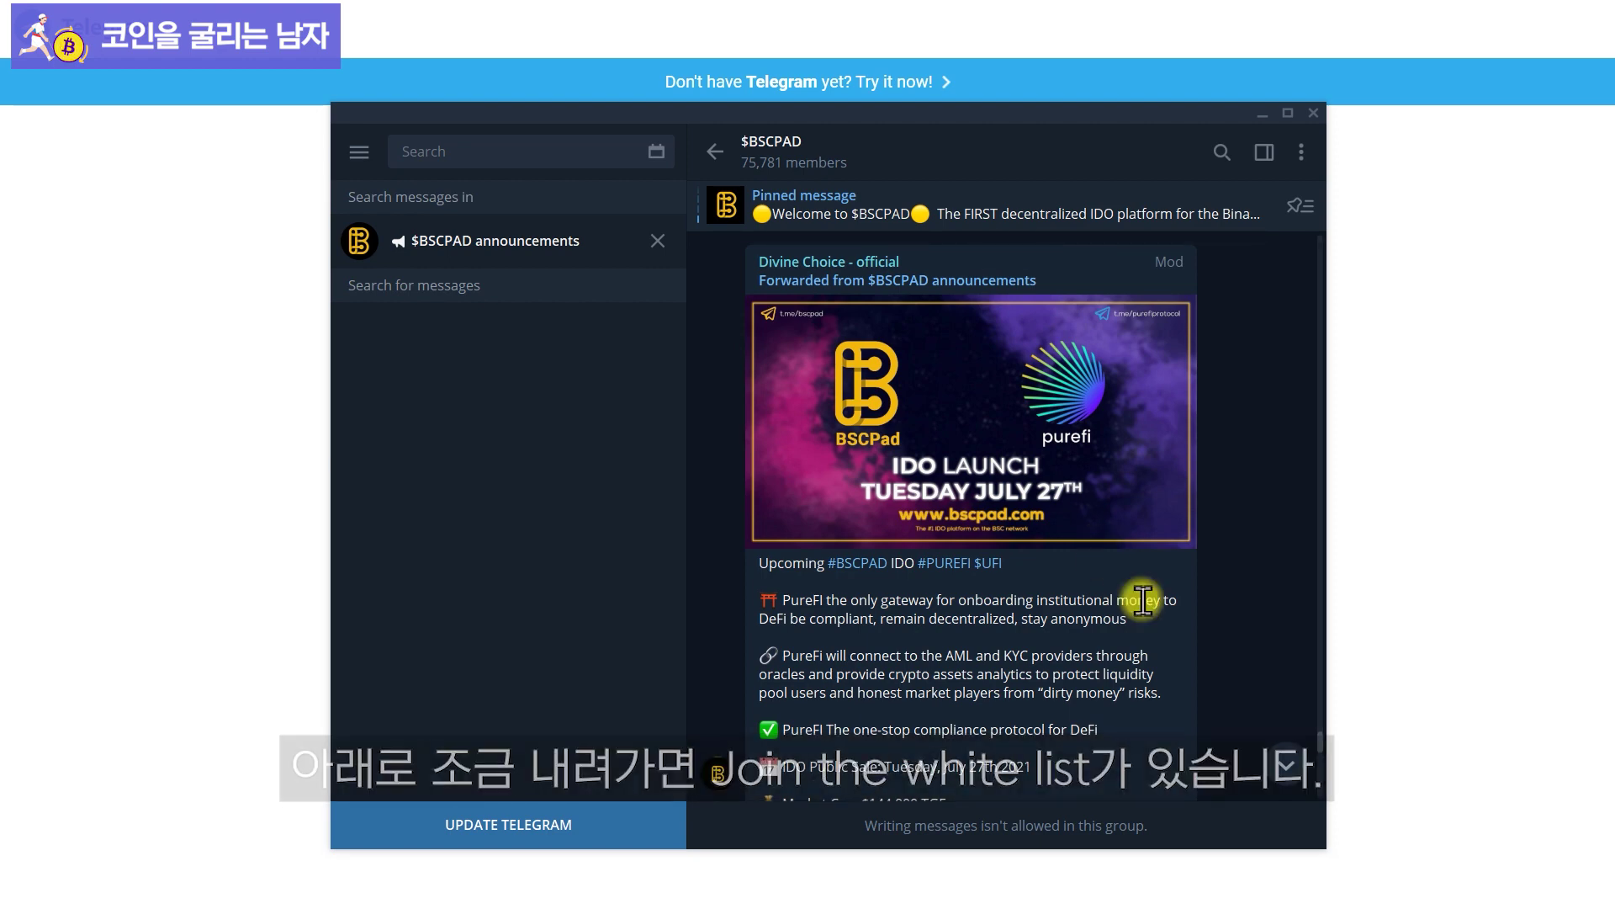
{"action": "scroll", "coordinate": [986, 594], "scroll_direction": "down", "scroll_amount": 4}
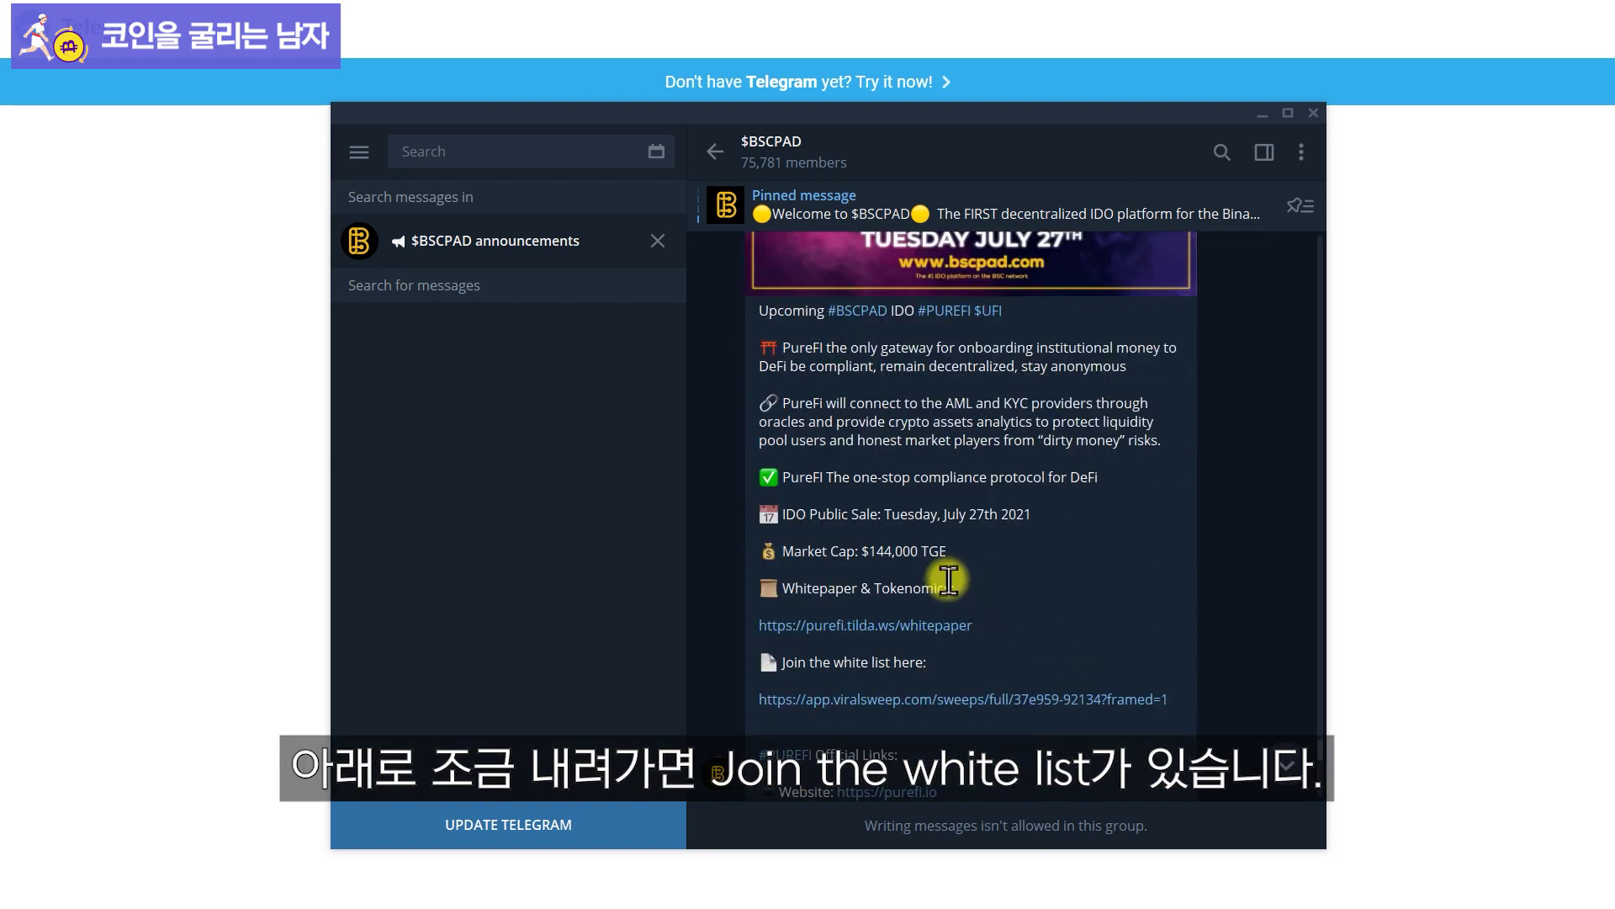
{"action": "scroll", "coordinate": [787, 602], "scroll_direction": "down", "scroll_amount": 1}
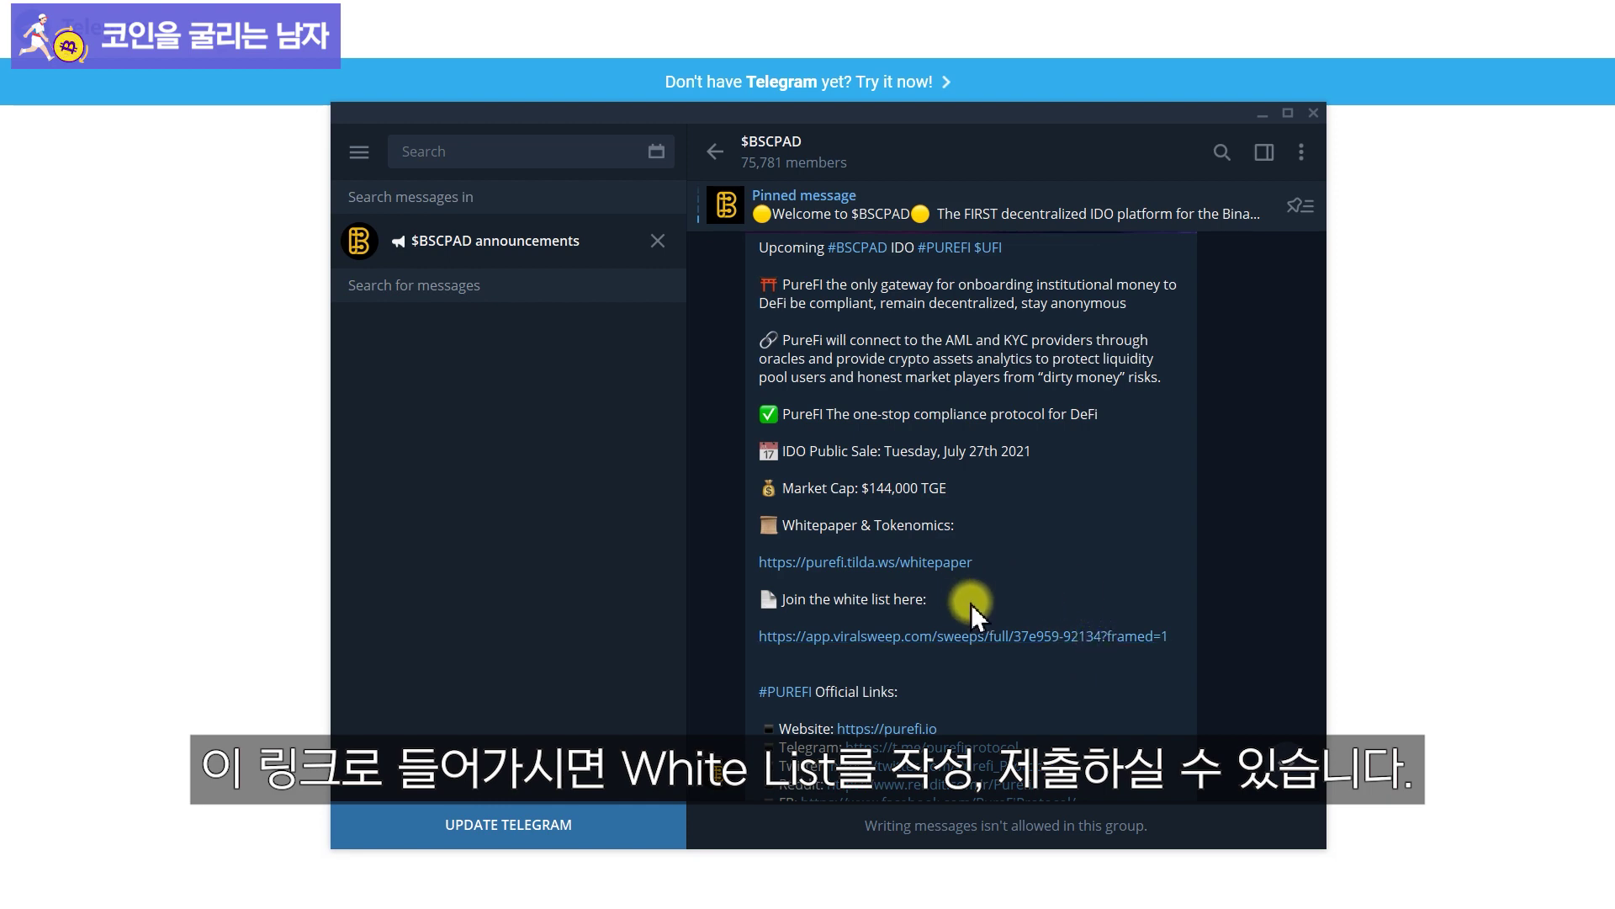
{"action": "left_click", "coordinate": [1032, 635]}
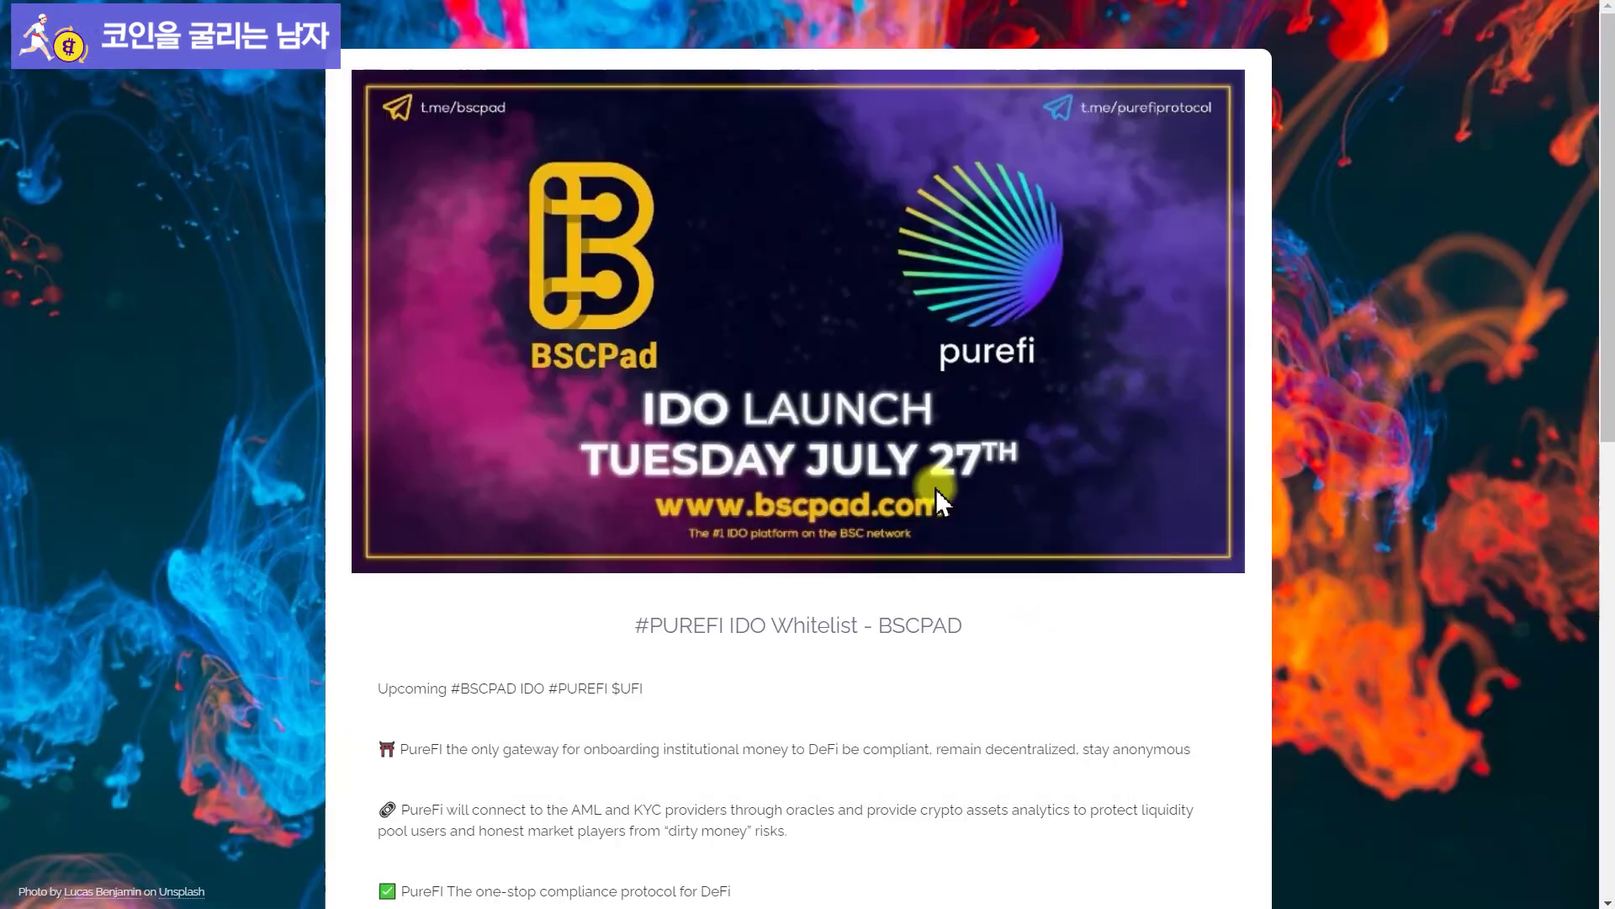
Fill in the e-mail address and BSC wallet address on the PureFi IDO whitelist form and submit the entry.
{"action": "scroll", "coordinate": [747, 459], "scroll_direction": "down", "scroll_amount": 3}
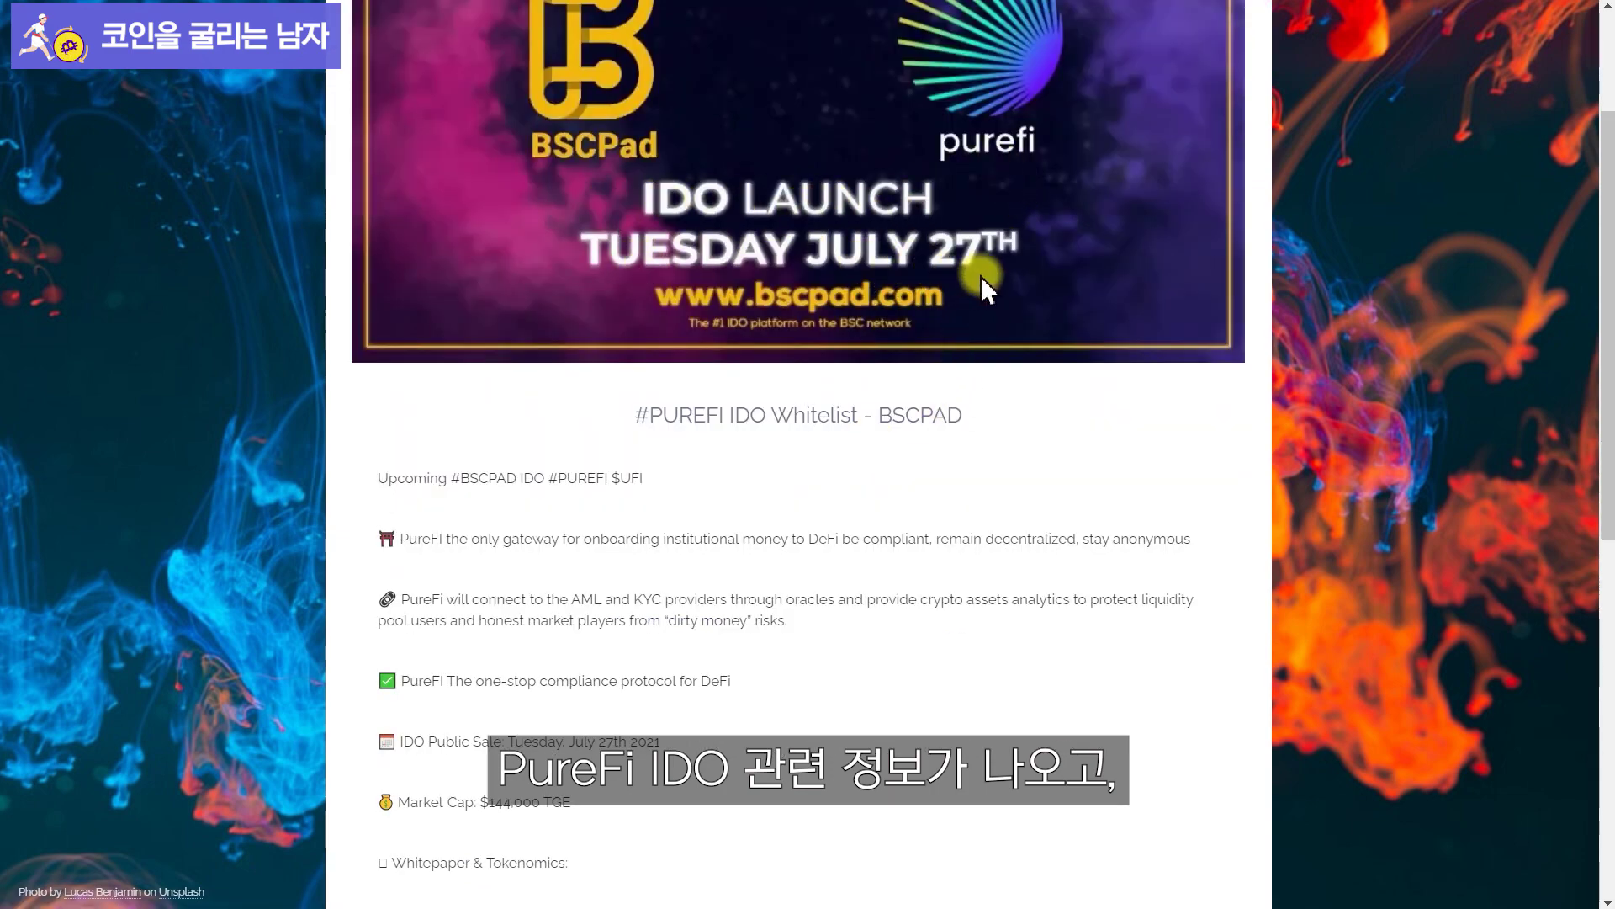
{"action": "scroll", "coordinate": [883, 371], "scroll_direction": "down", "scroll_amount": 3}
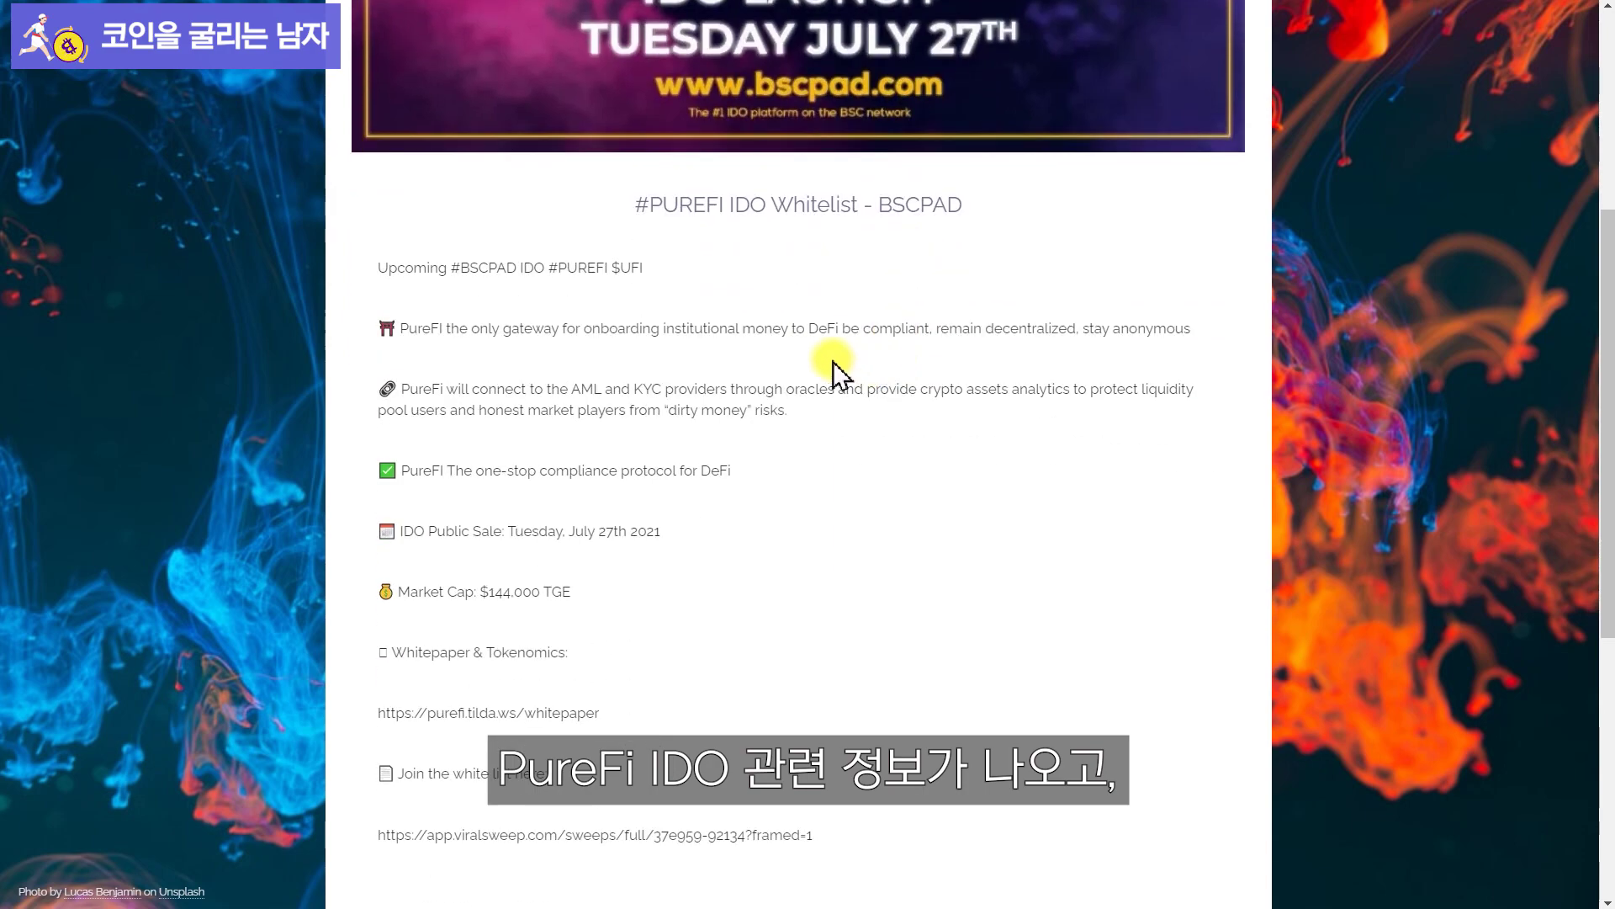
{"action": "scroll", "coordinate": [495, 621], "scroll_direction": "down", "scroll_amount": 3}
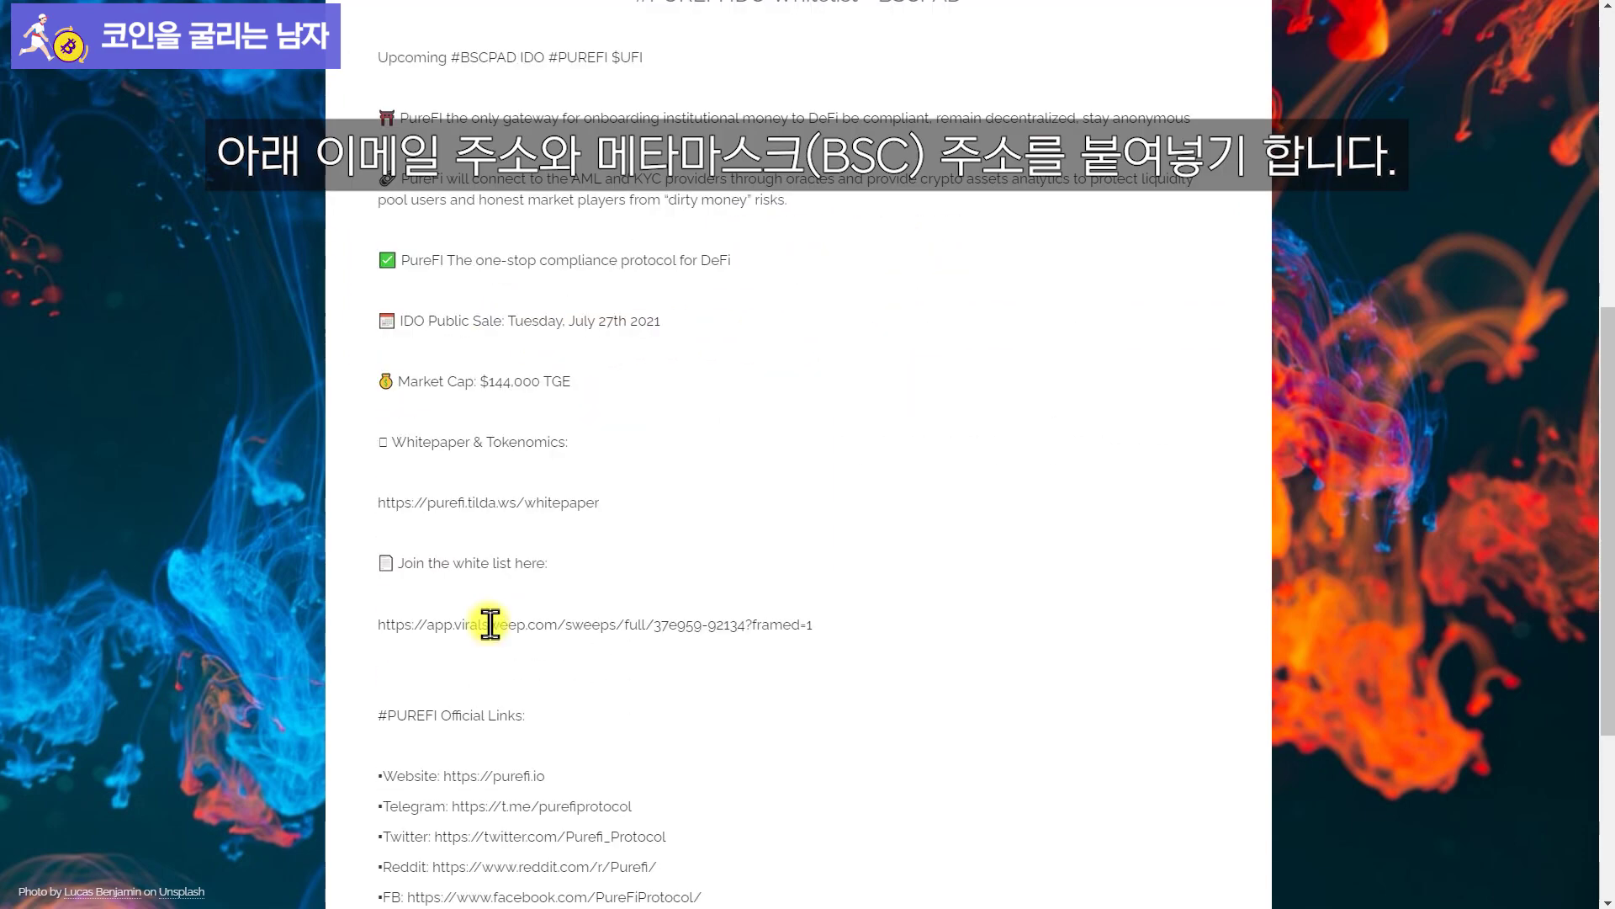
{"action": "scroll", "coordinate": [524, 614], "scroll_direction": "down", "scroll_amount": 4}
{"action": "scroll", "coordinate": [505, 627], "scroll_direction": "down", "scroll_amount": 1}
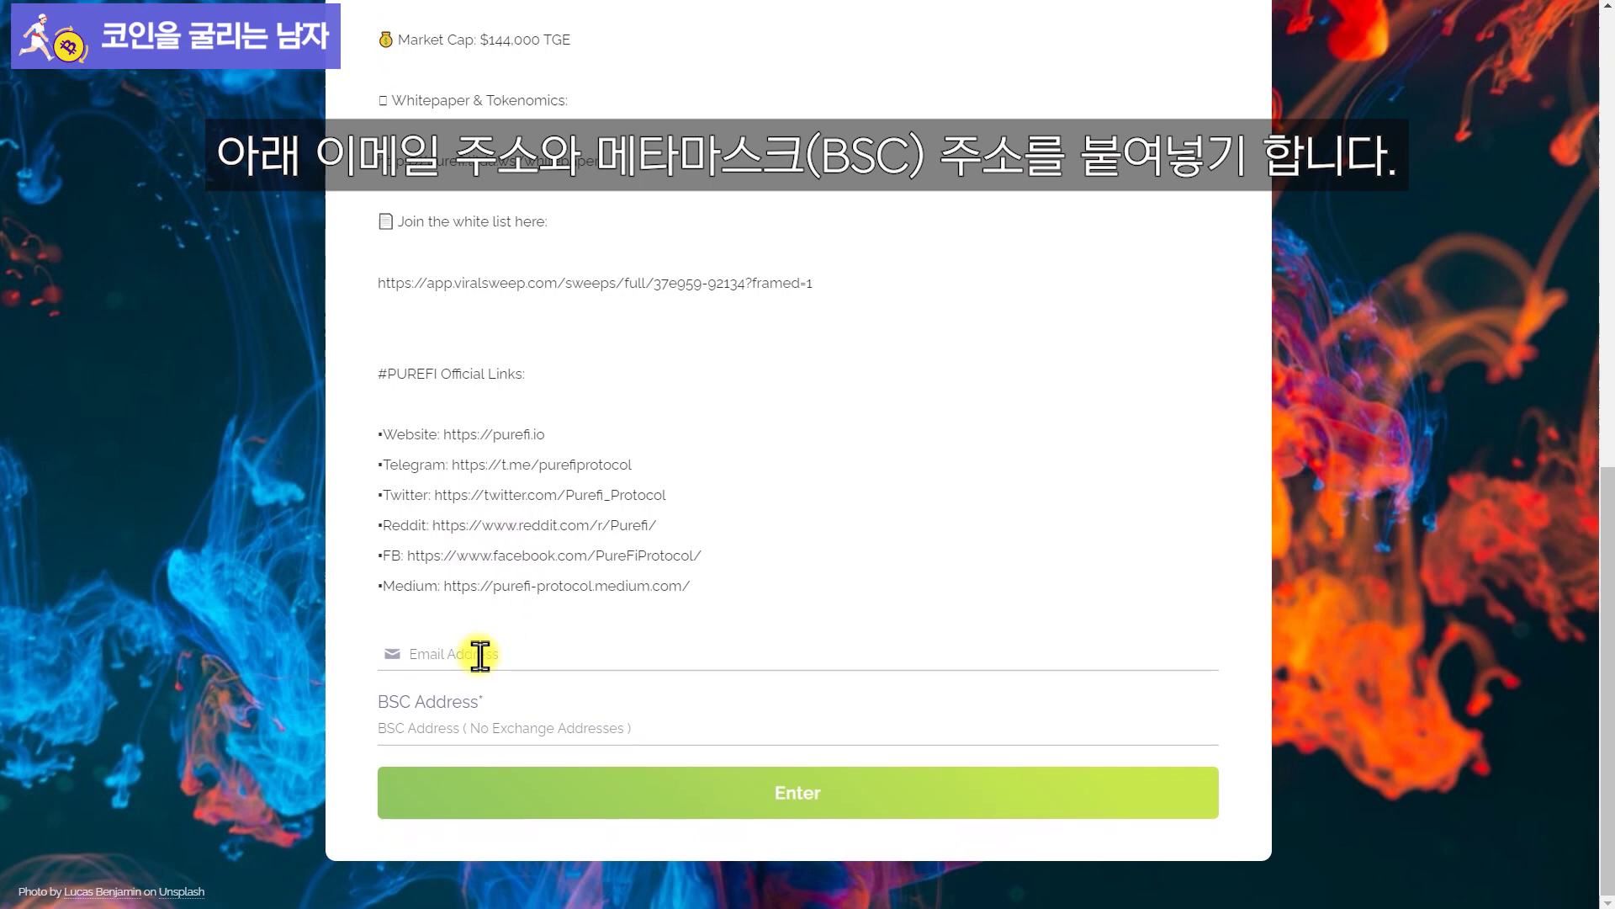
{"action": "left_click", "coordinate": [729, 650]}
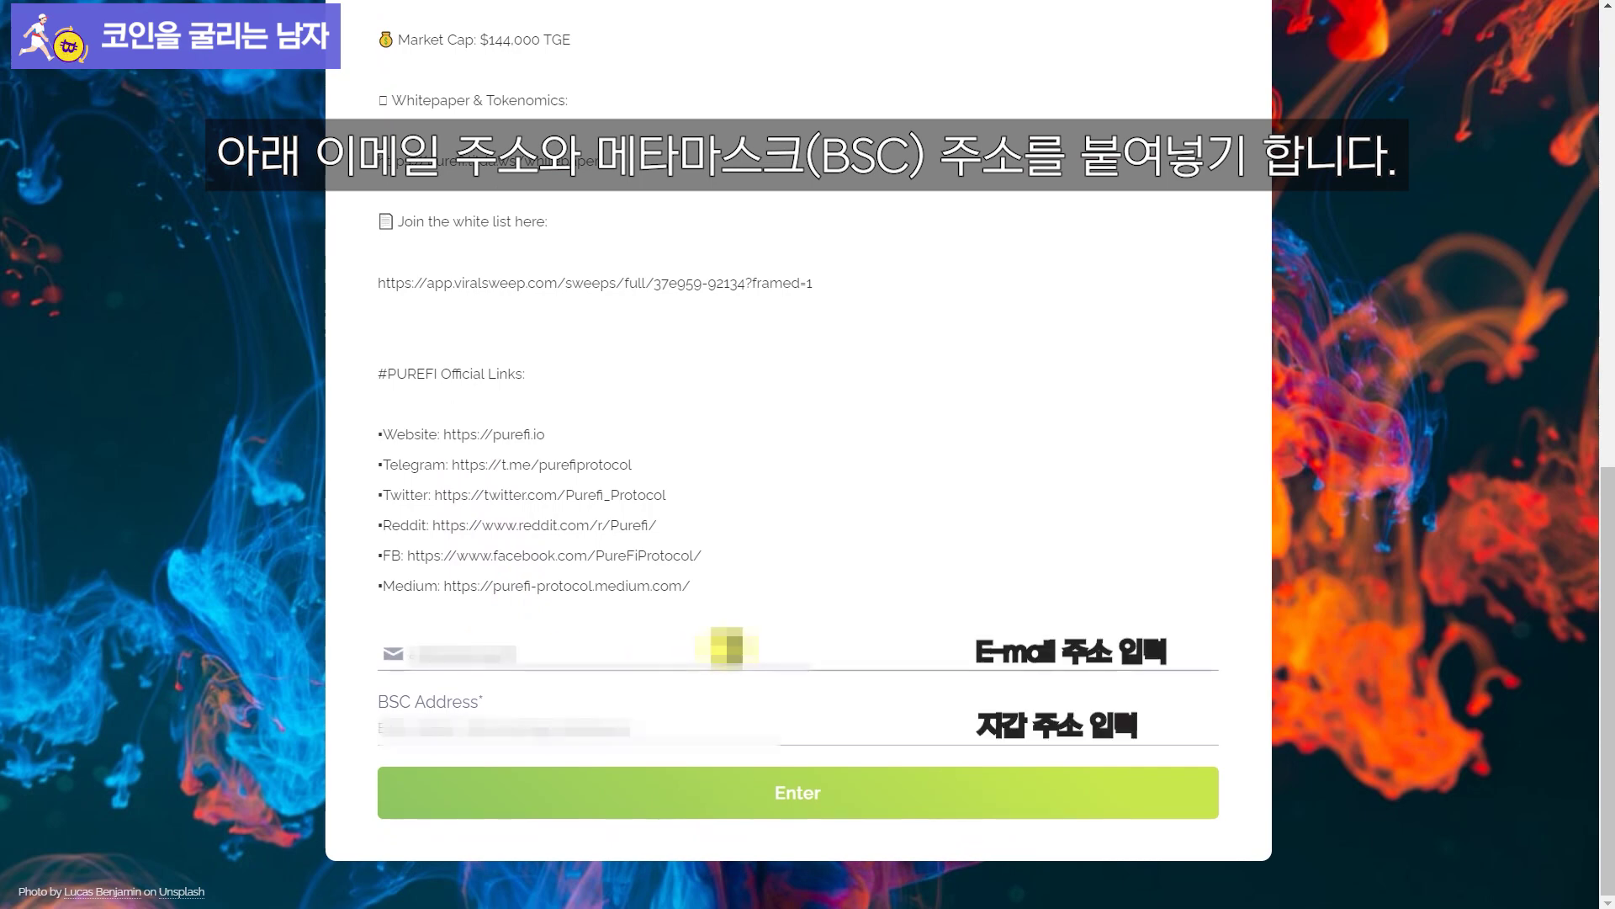
{"action": "left_click", "coordinate": [566, 721]}
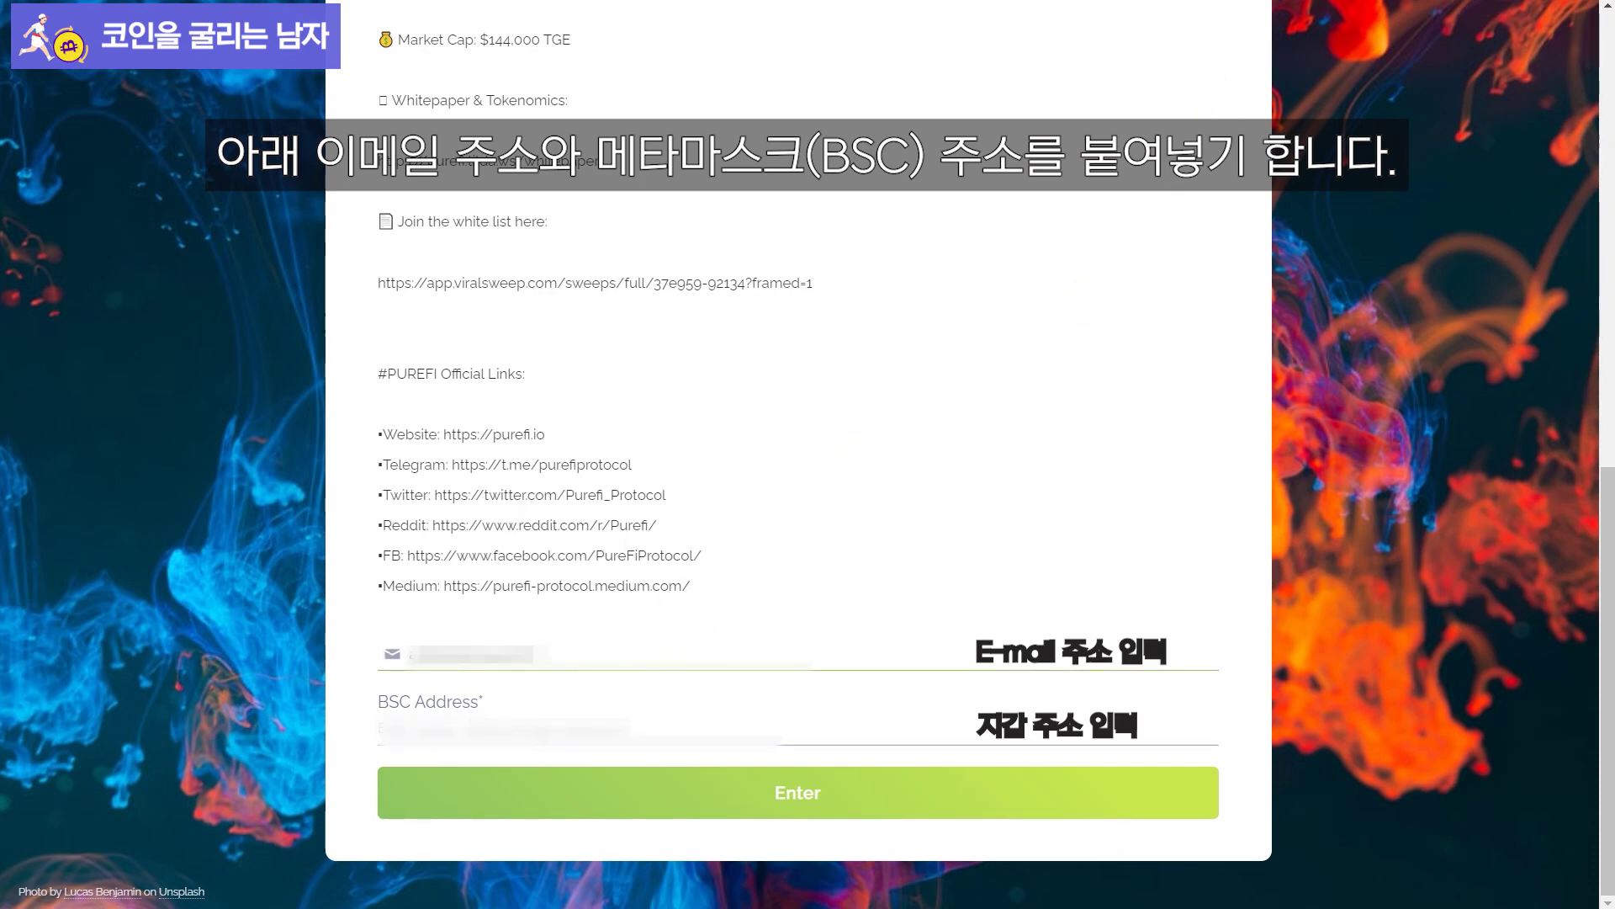
{"action": "left_click", "coordinate": [1313, 57]}
{"action": "left_click", "coordinate": [818, 593]}
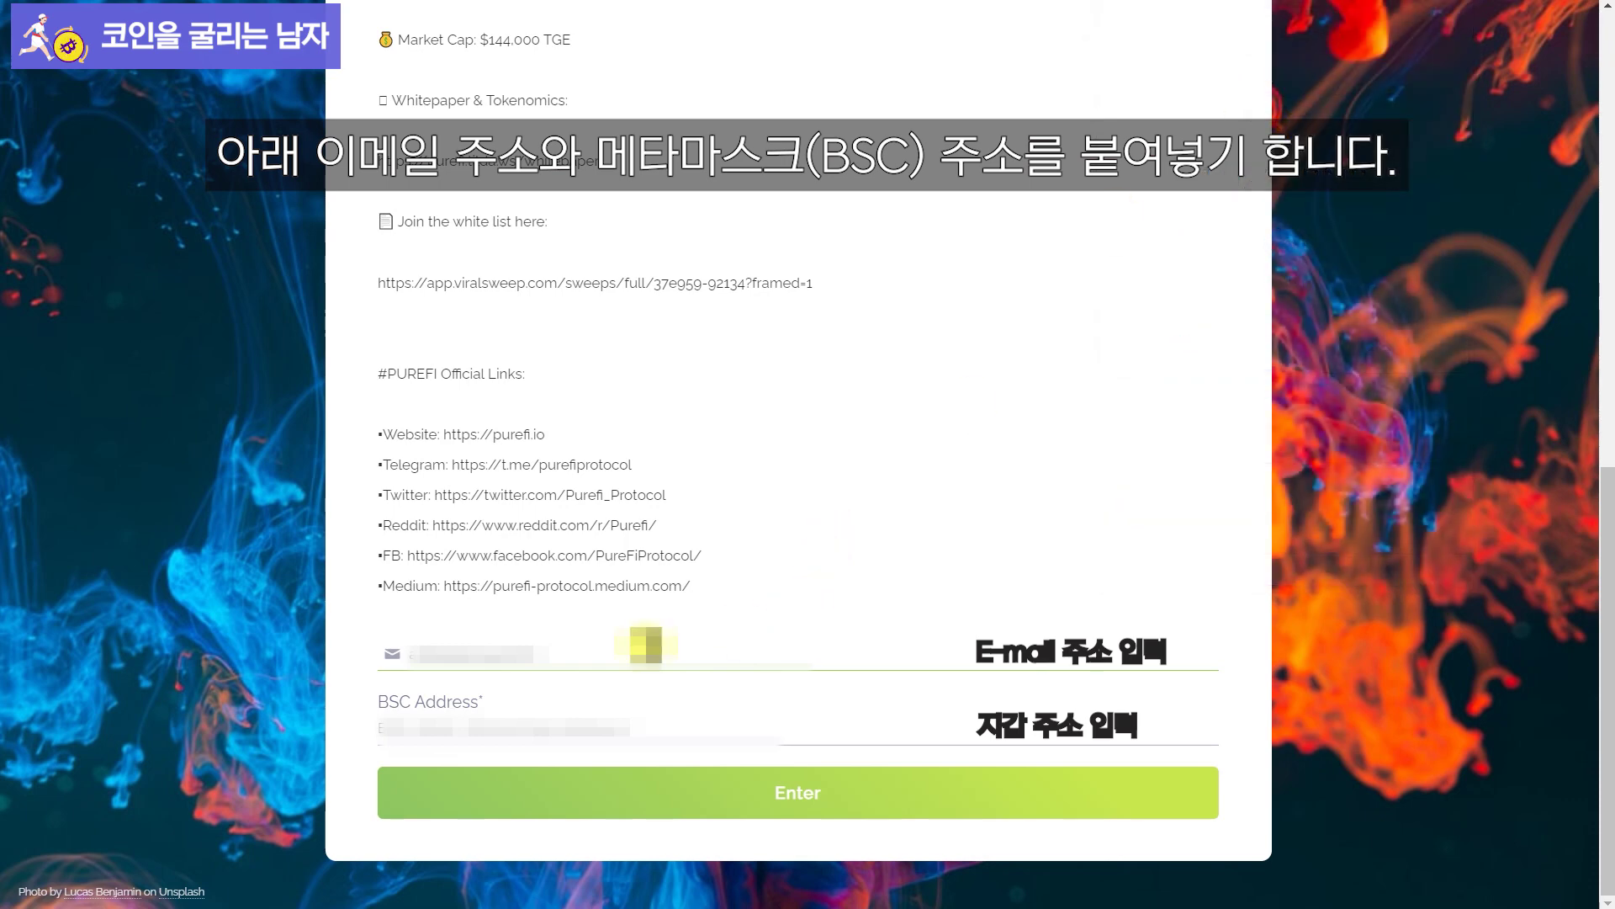
{"action": "key", "text": "ctrl+v"}
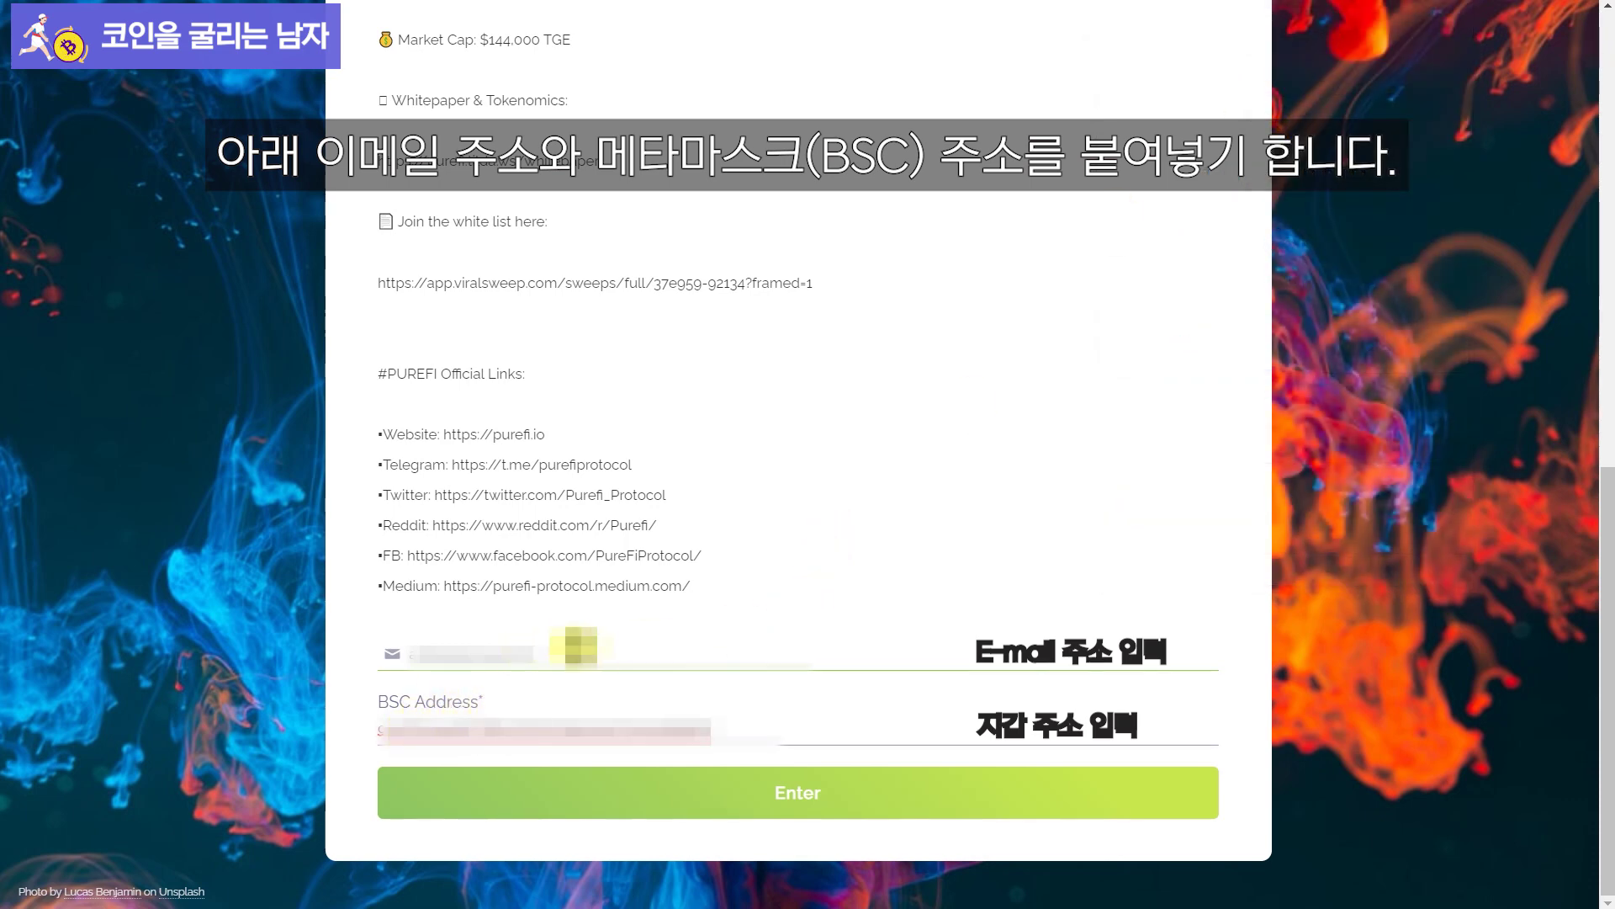
{"action": "left_click", "coordinate": [823, 806]}
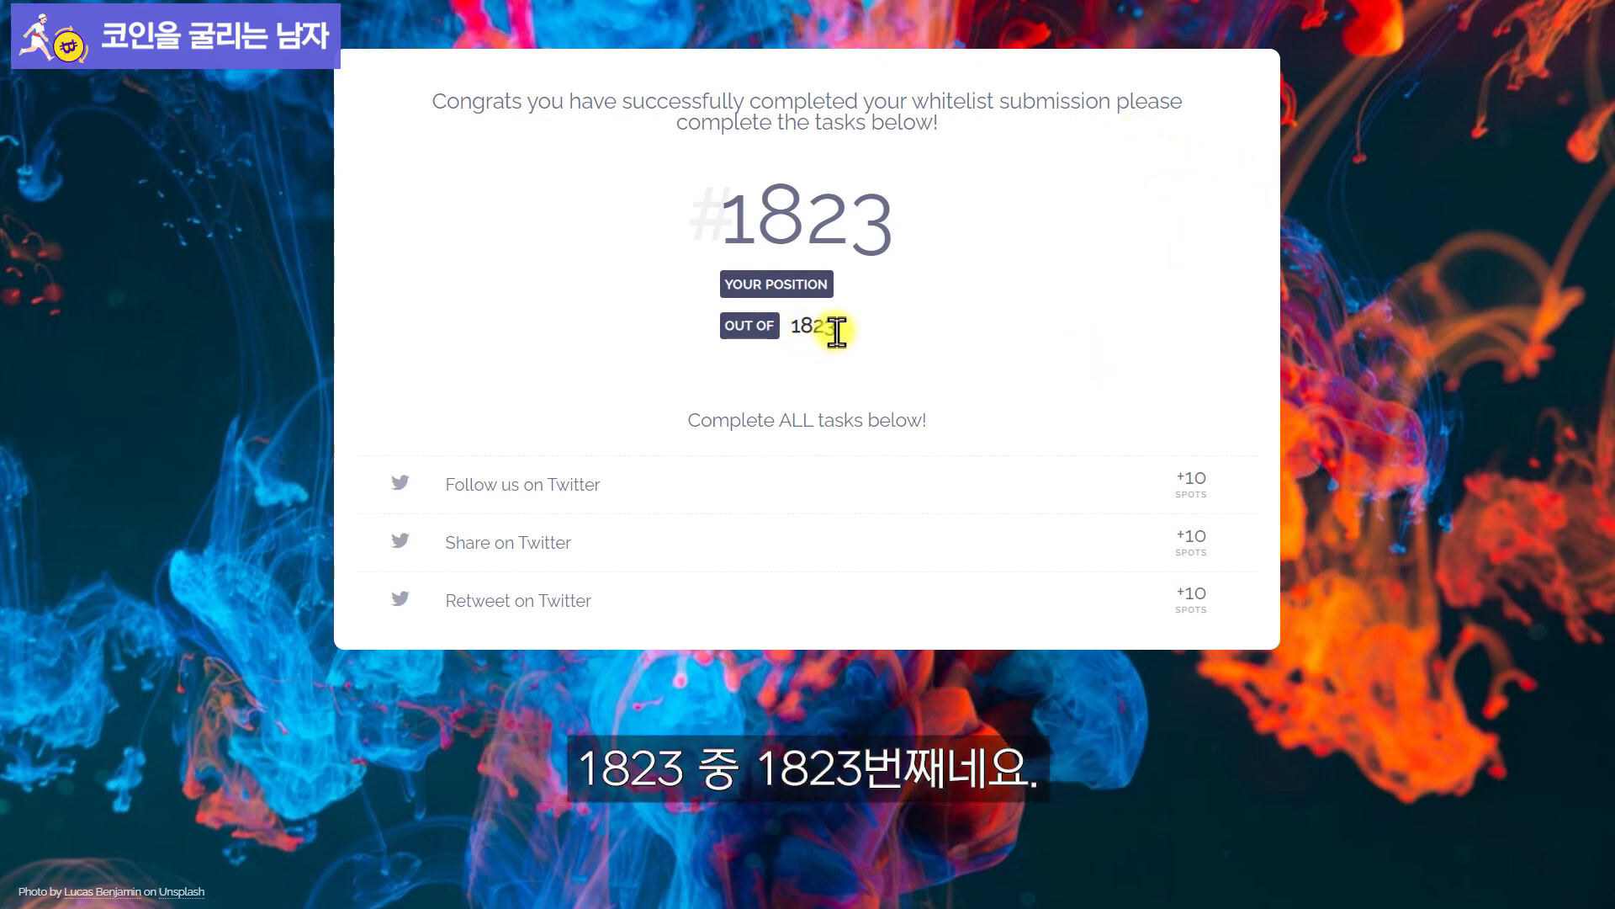
Check the whitelist position assigned to the submitted PureFi entry.
{"action": "left_click_drag", "start_coordinate": [730, 224], "coordinate": [883, 210]}
{"action": "left_click", "coordinate": [883, 211]}
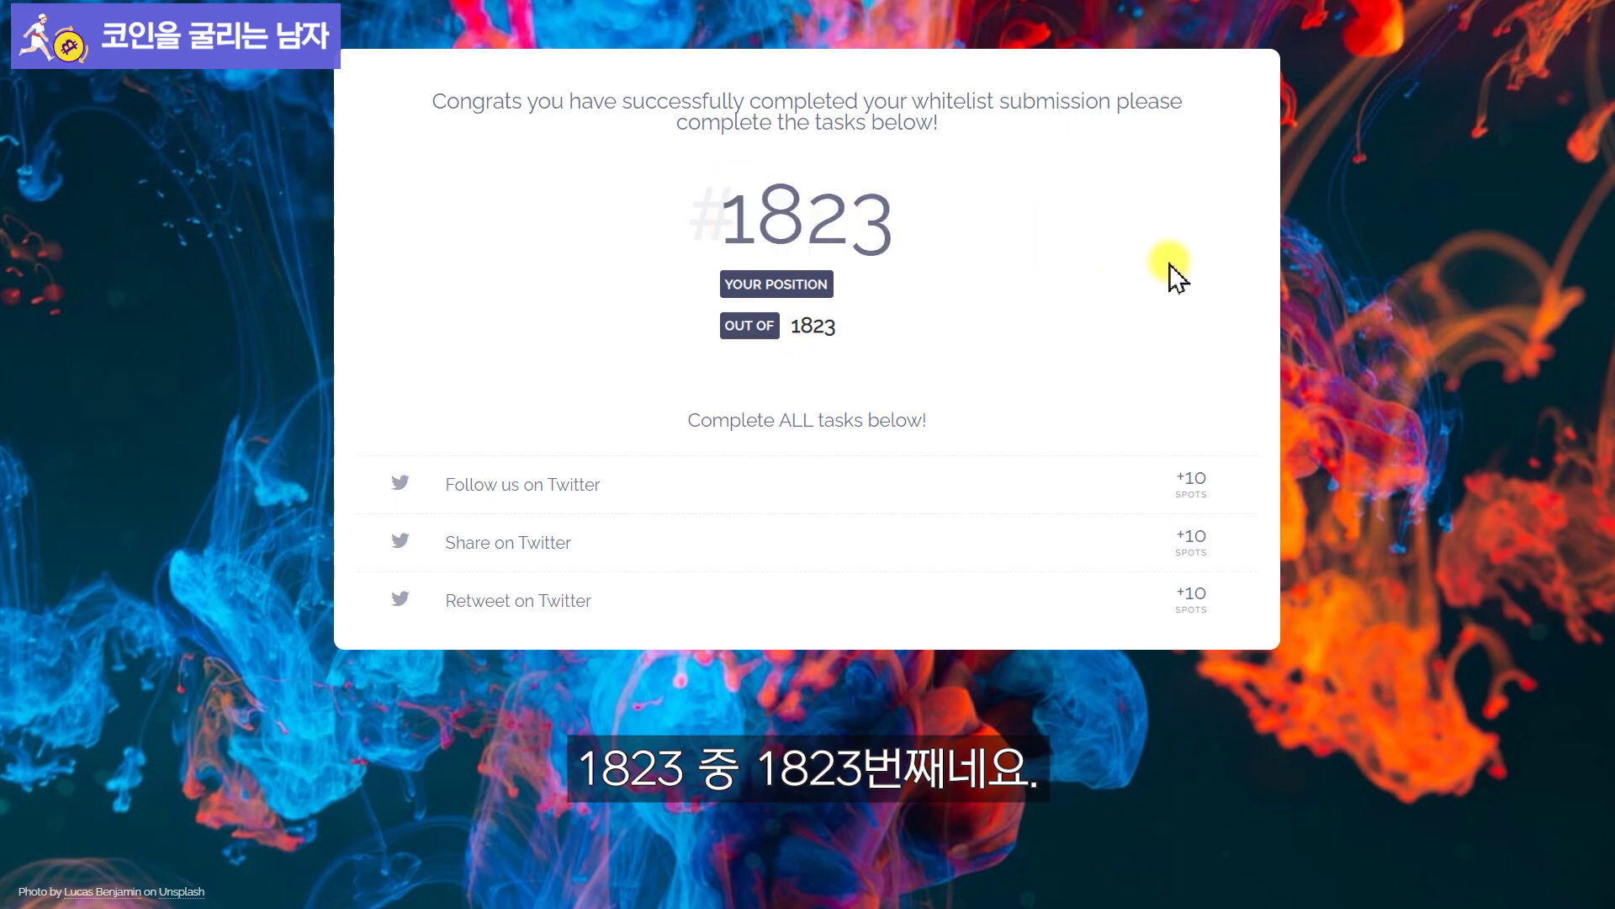
{"action": "left_click_drag", "start_coordinate": [747, 218], "coordinate": [889, 226]}
{"action": "left_click", "coordinate": [889, 225]}
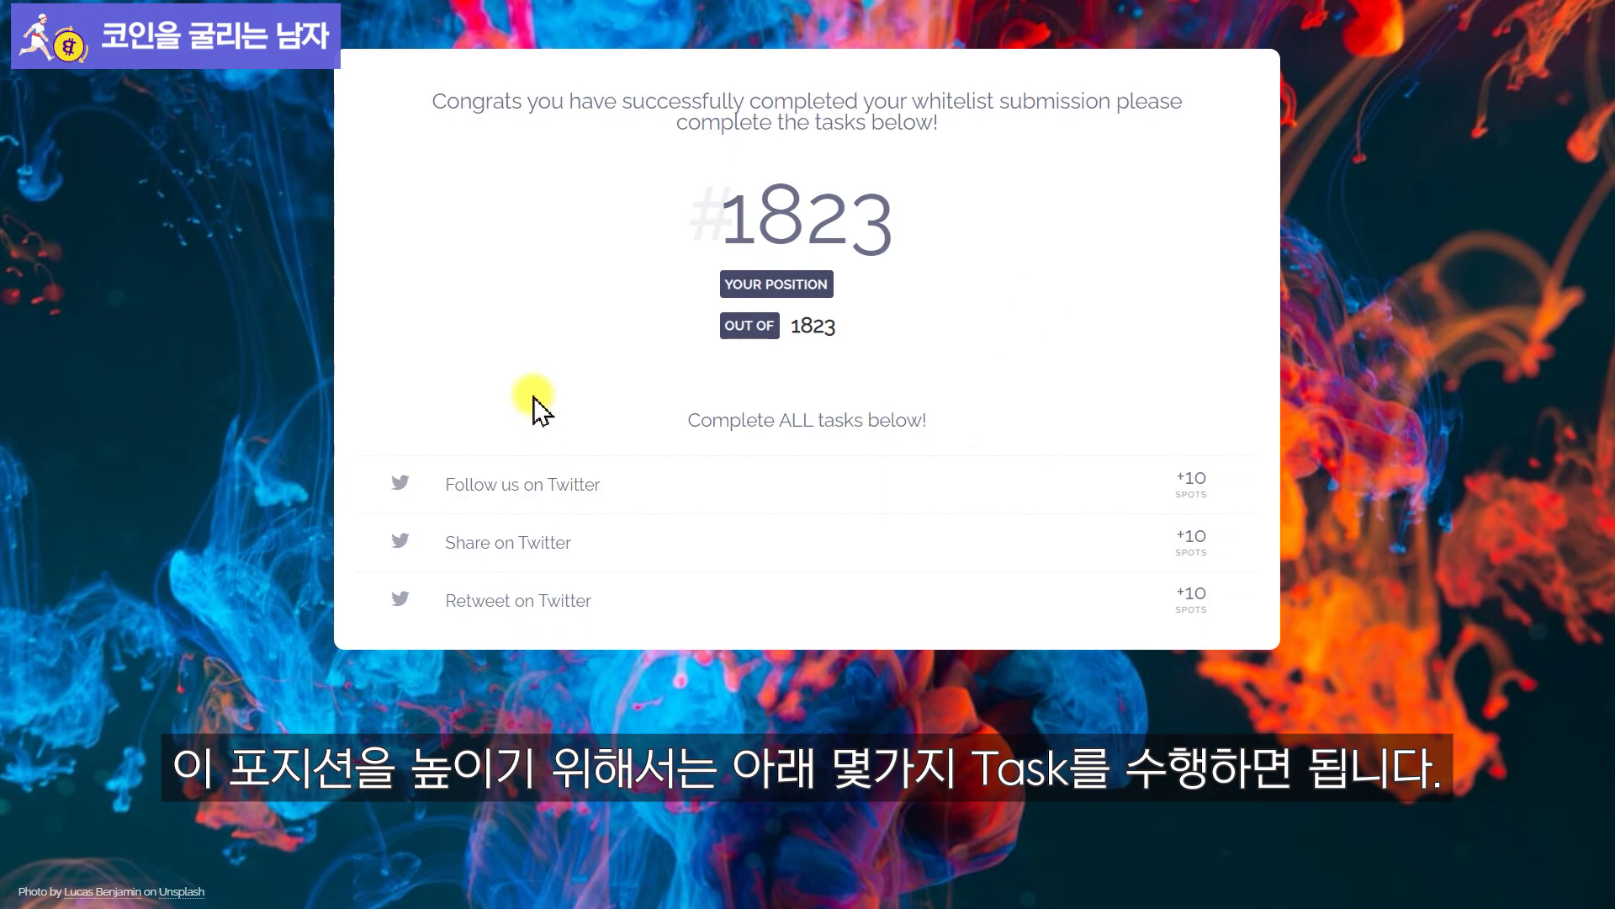
Complete the follow, share and retweet Twitter tasks for the PureFi whitelist entry.
{"action": "left_click", "coordinate": [501, 486]}
{"action": "left_click", "coordinate": [417, 551]}
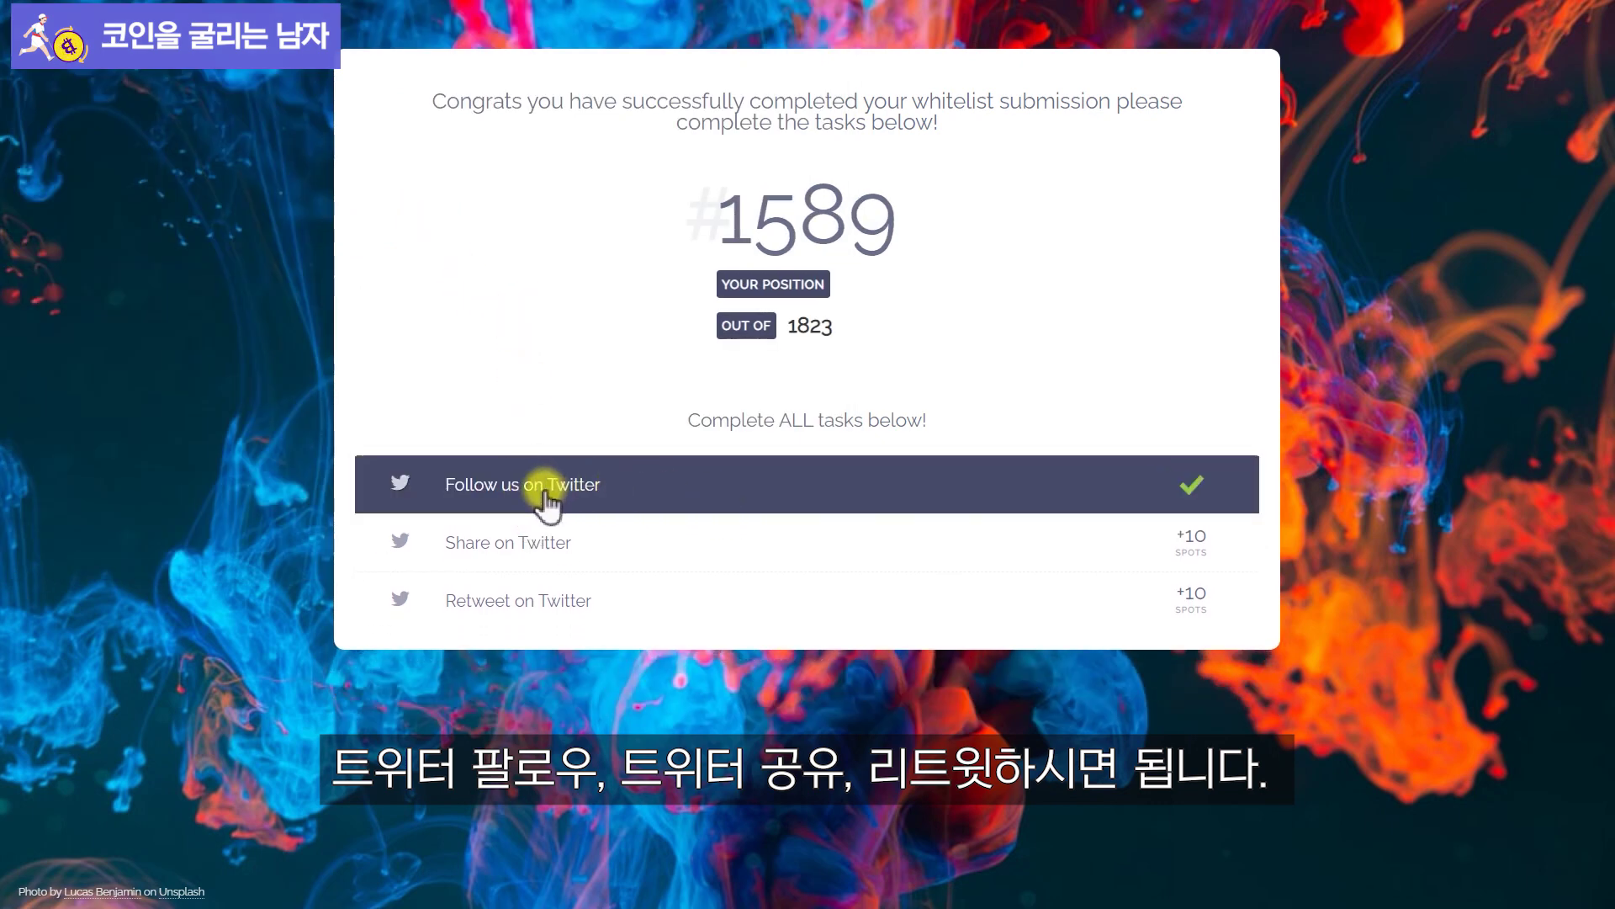
{"action": "left_click", "coordinate": [551, 543]}
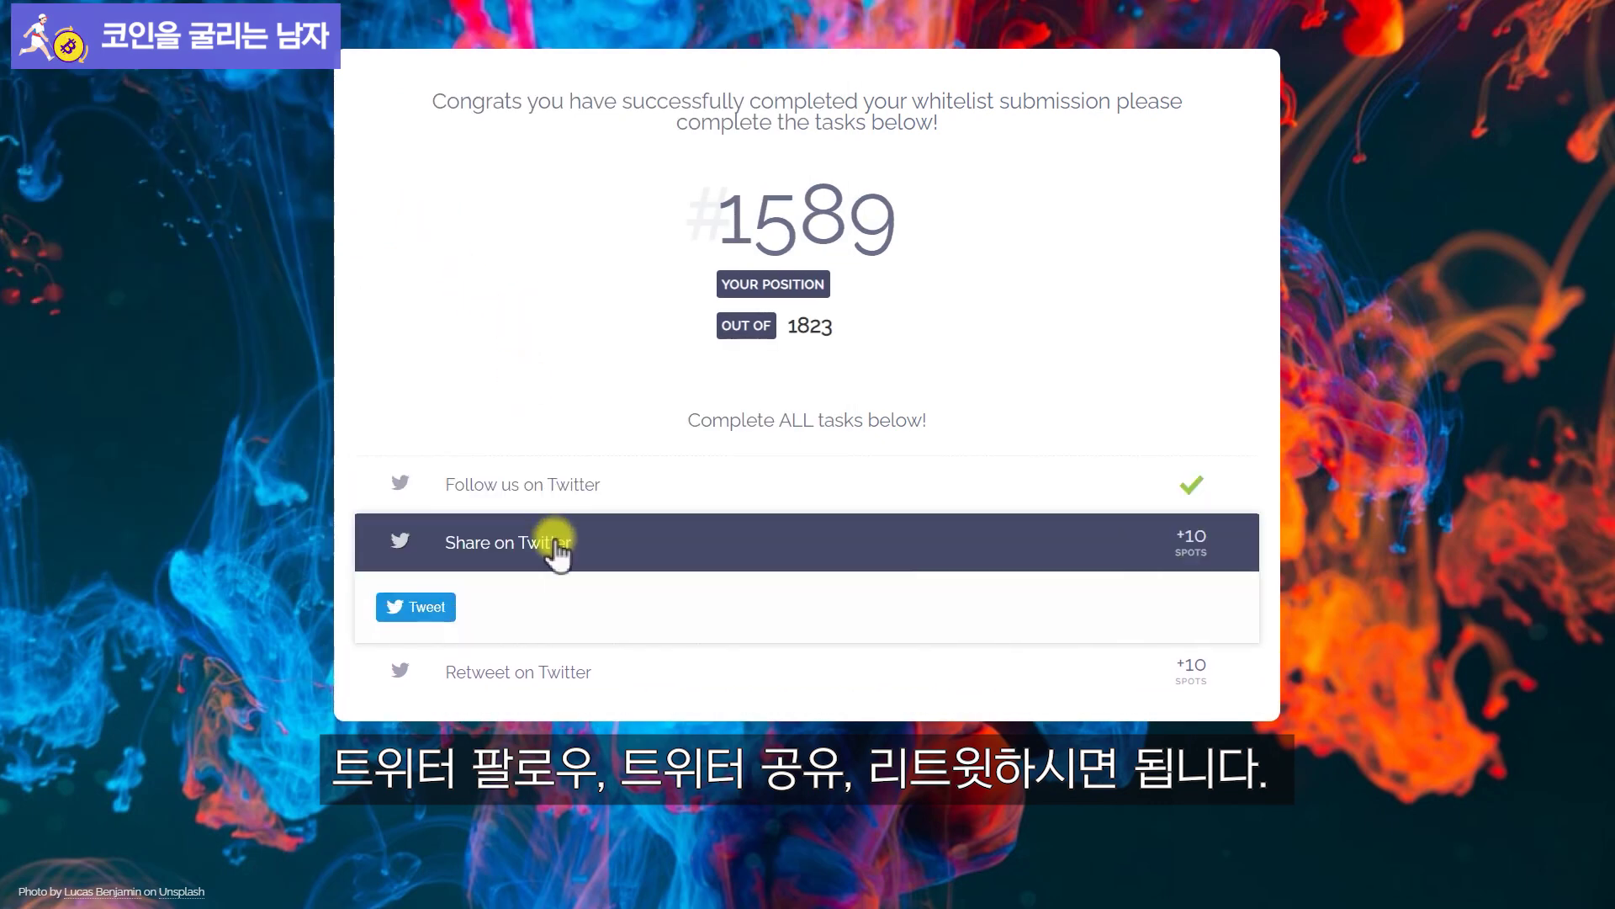
{"action": "left_click", "coordinate": [416, 610]}
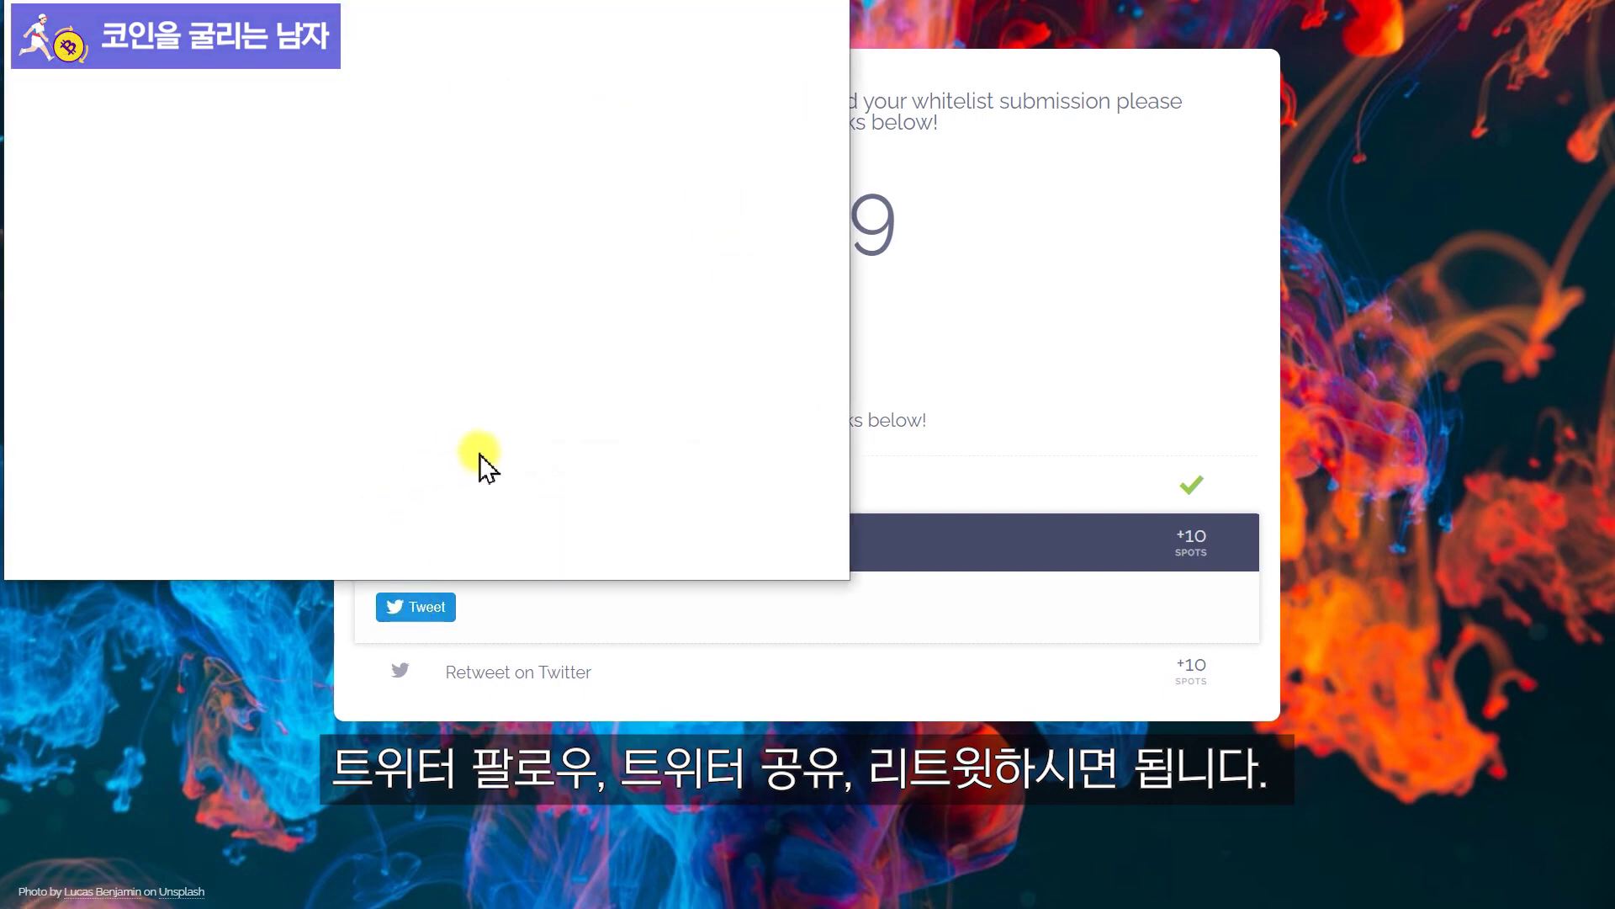
{"action": "left_click", "coordinate": [566, 610]}
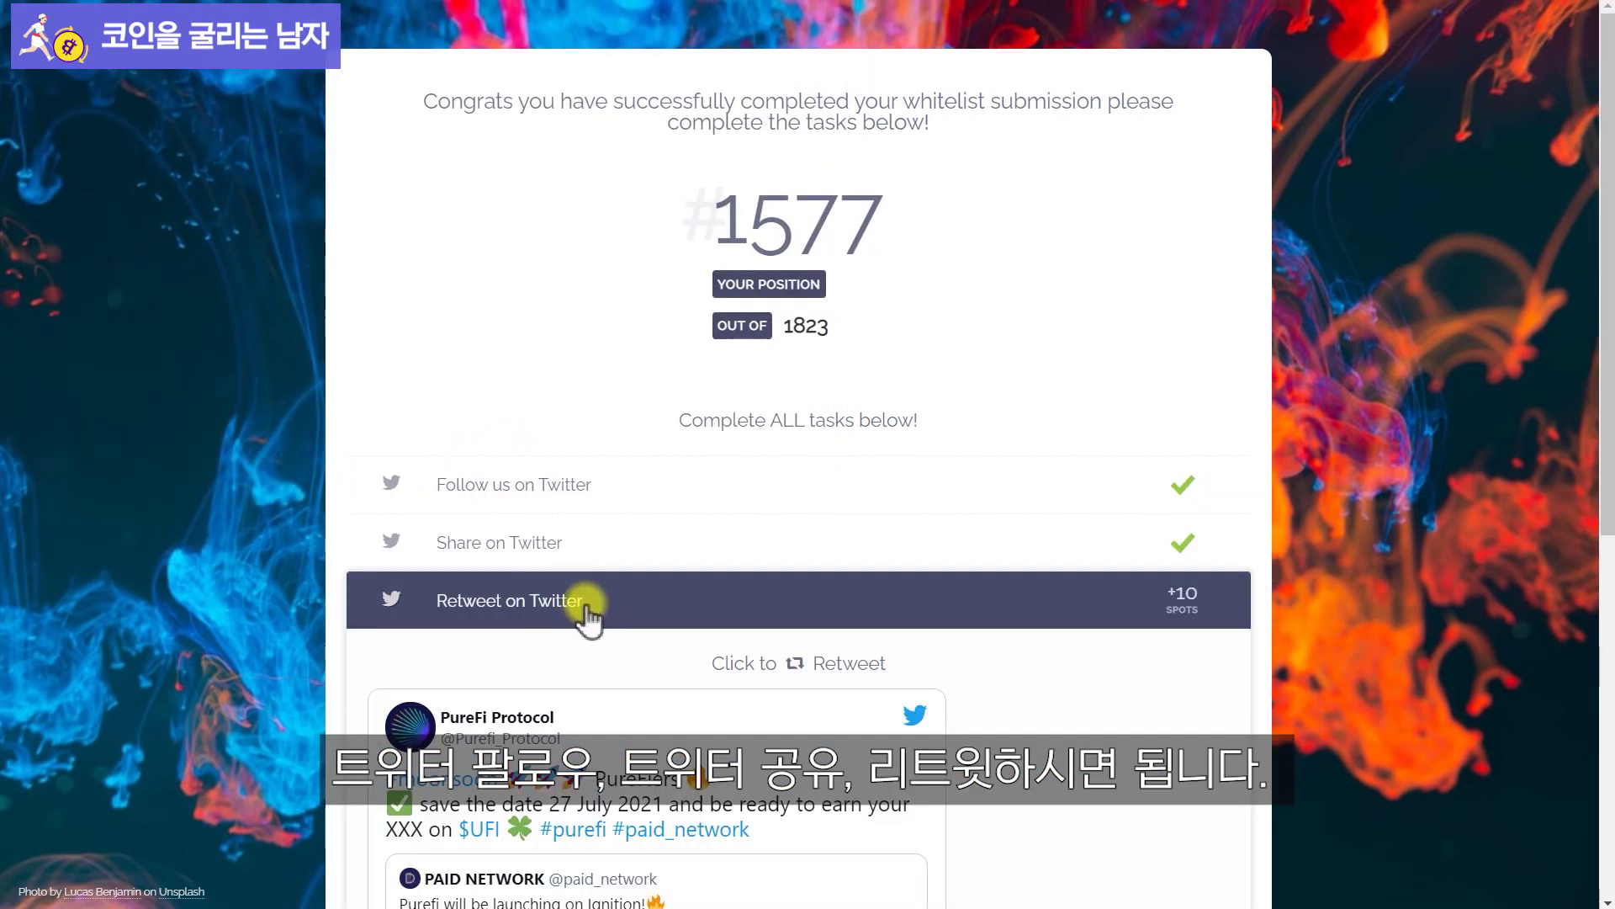
{"action": "scroll", "coordinate": [577, 613], "scroll_direction": "down", "scroll_amount": 1}
{"action": "left_click", "coordinate": [790, 557]}
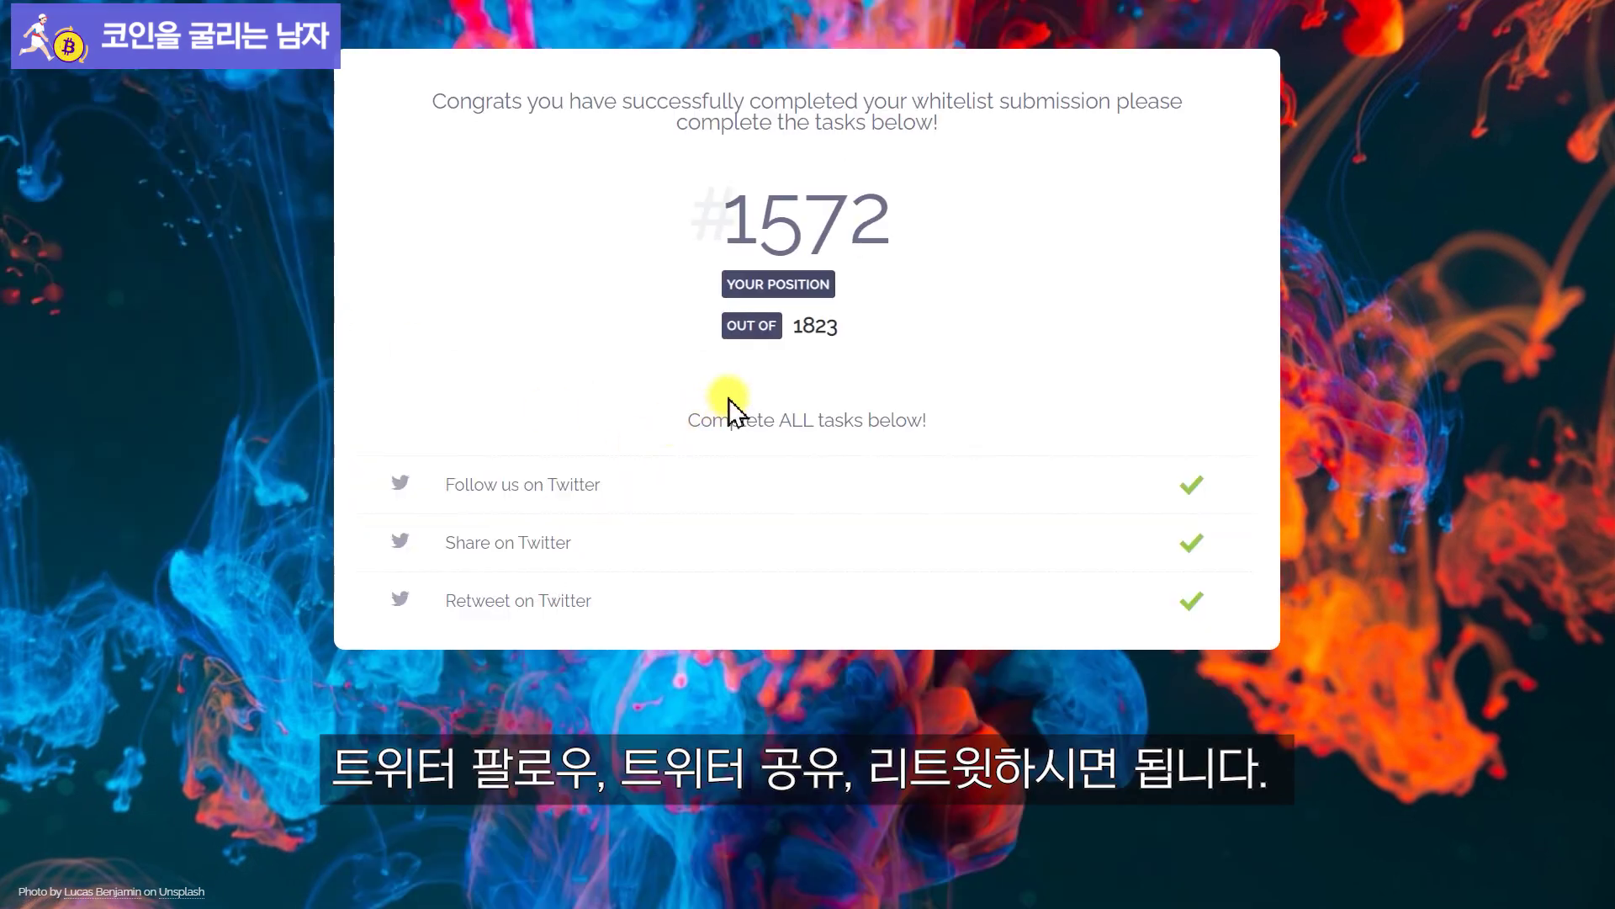
Check the updated whitelist position against the total number of entries and review the Twitter tasks.
{"action": "left_click_drag", "start_coordinate": [887, 224], "coordinate": [775, 220]}
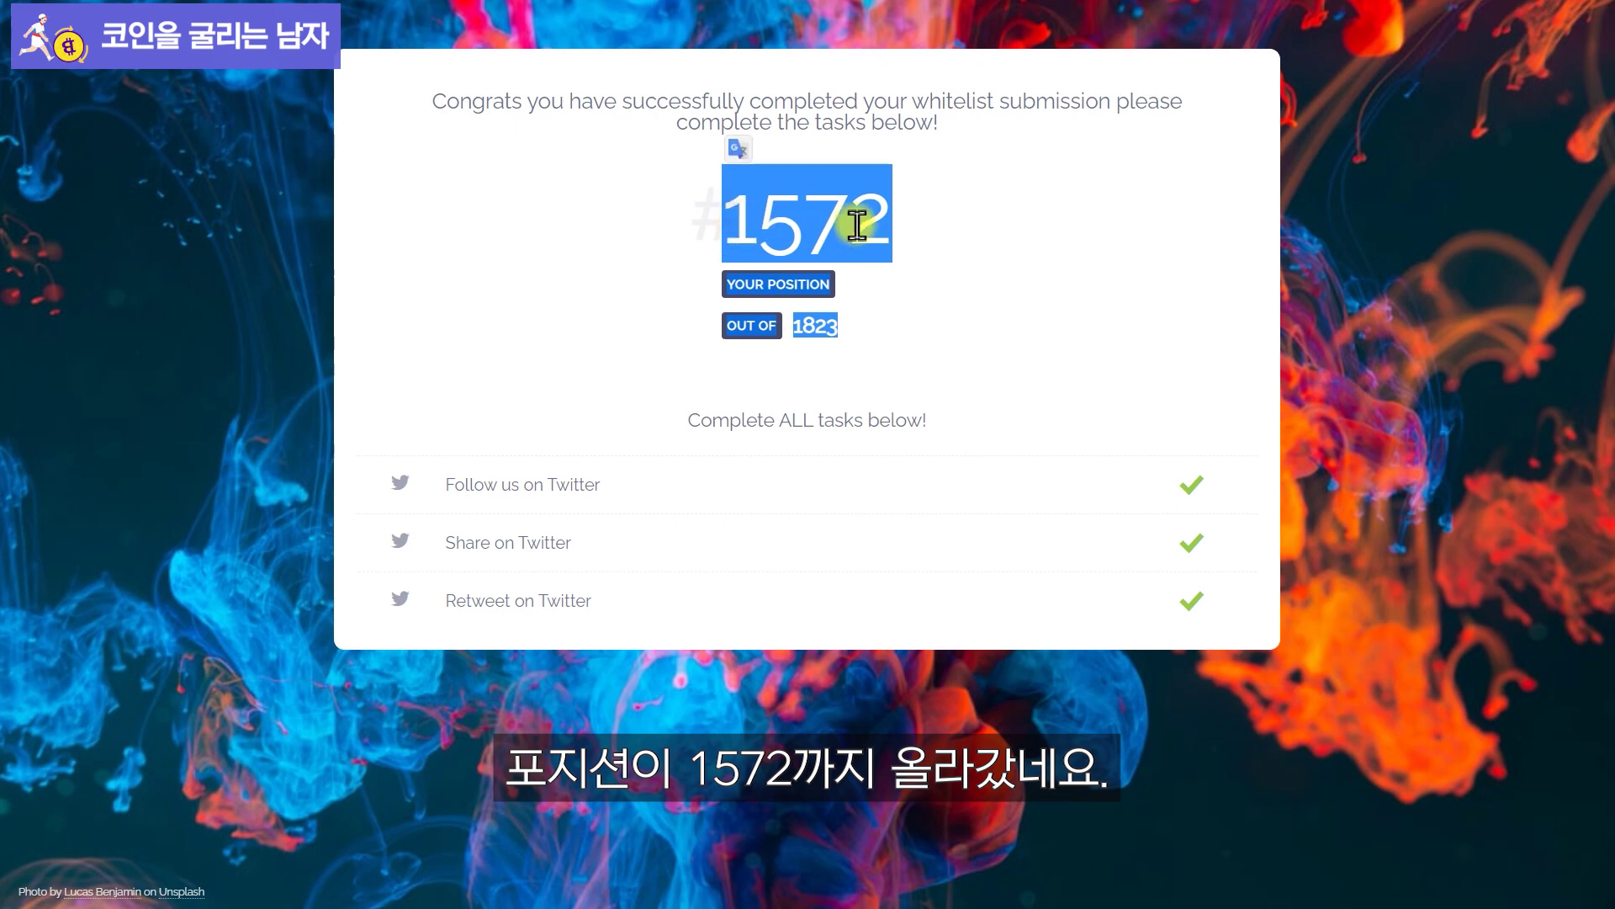
{"action": "left_click", "coordinate": [849, 224]}
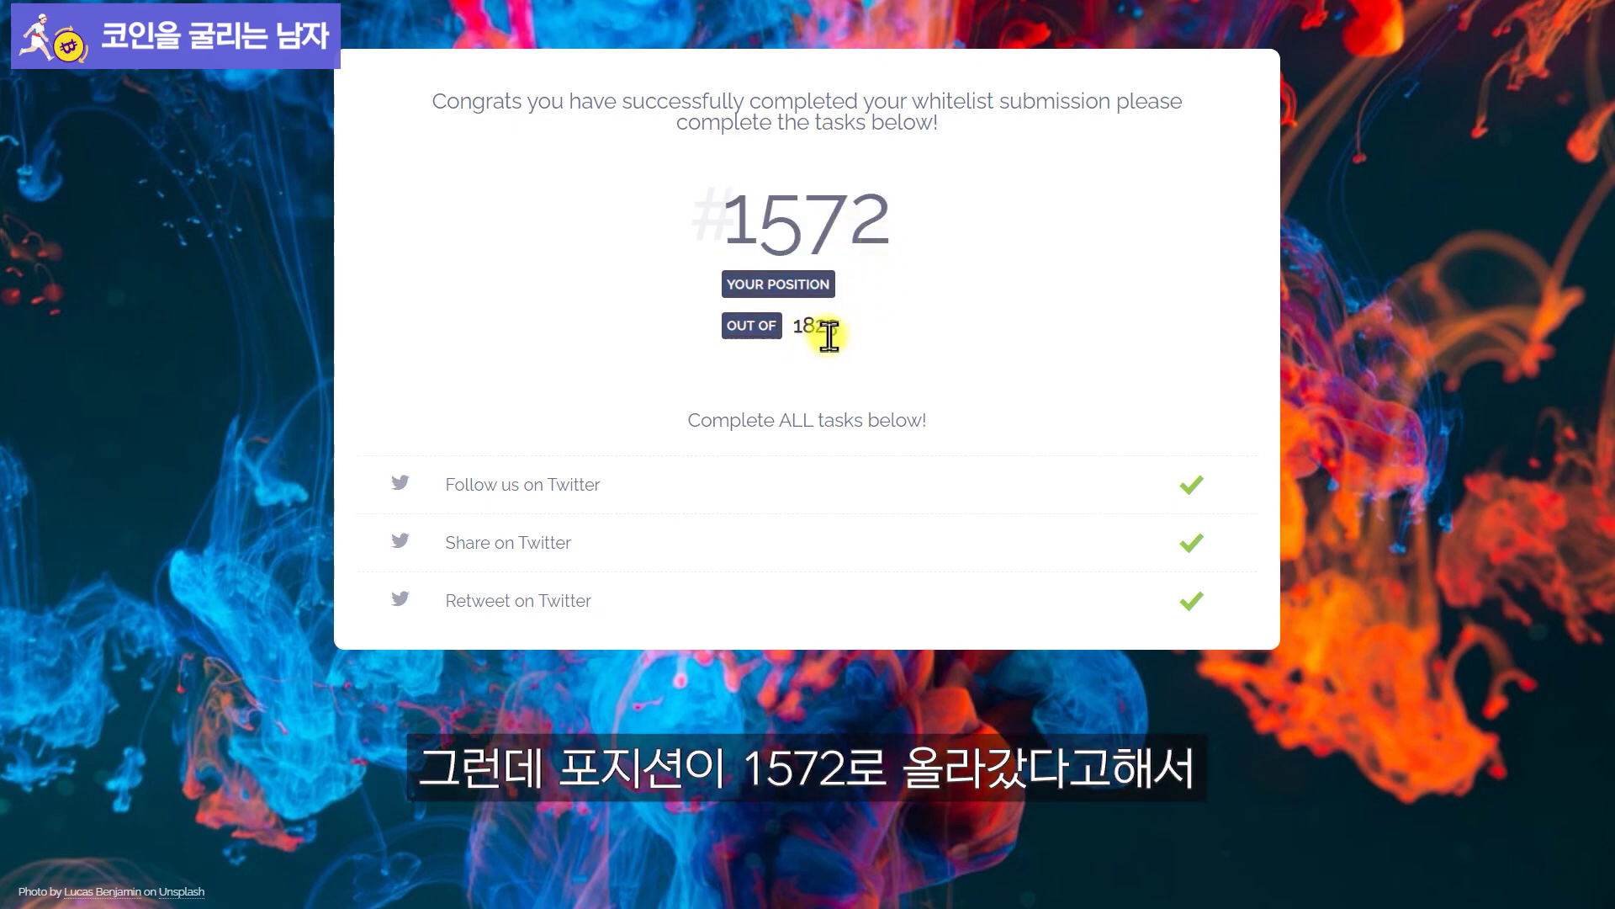
{"action": "left_click_drag", "start_coordinate": [875, 221], "coordinate": [753, 229]}
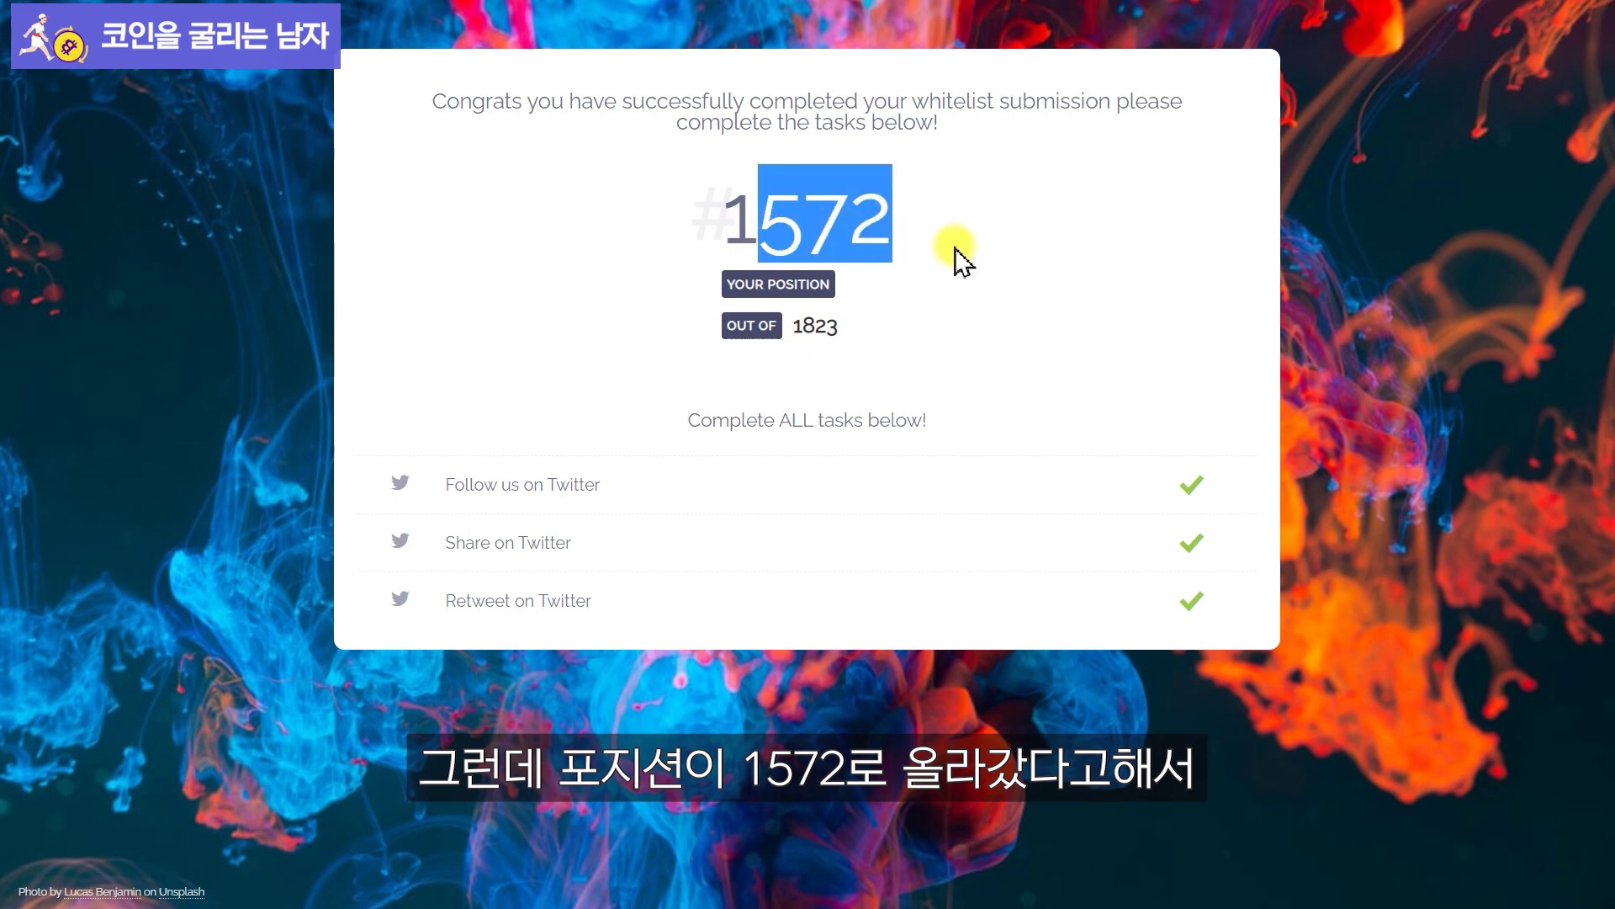
{"action": "left_click", "coordinate": [1045, 245]}
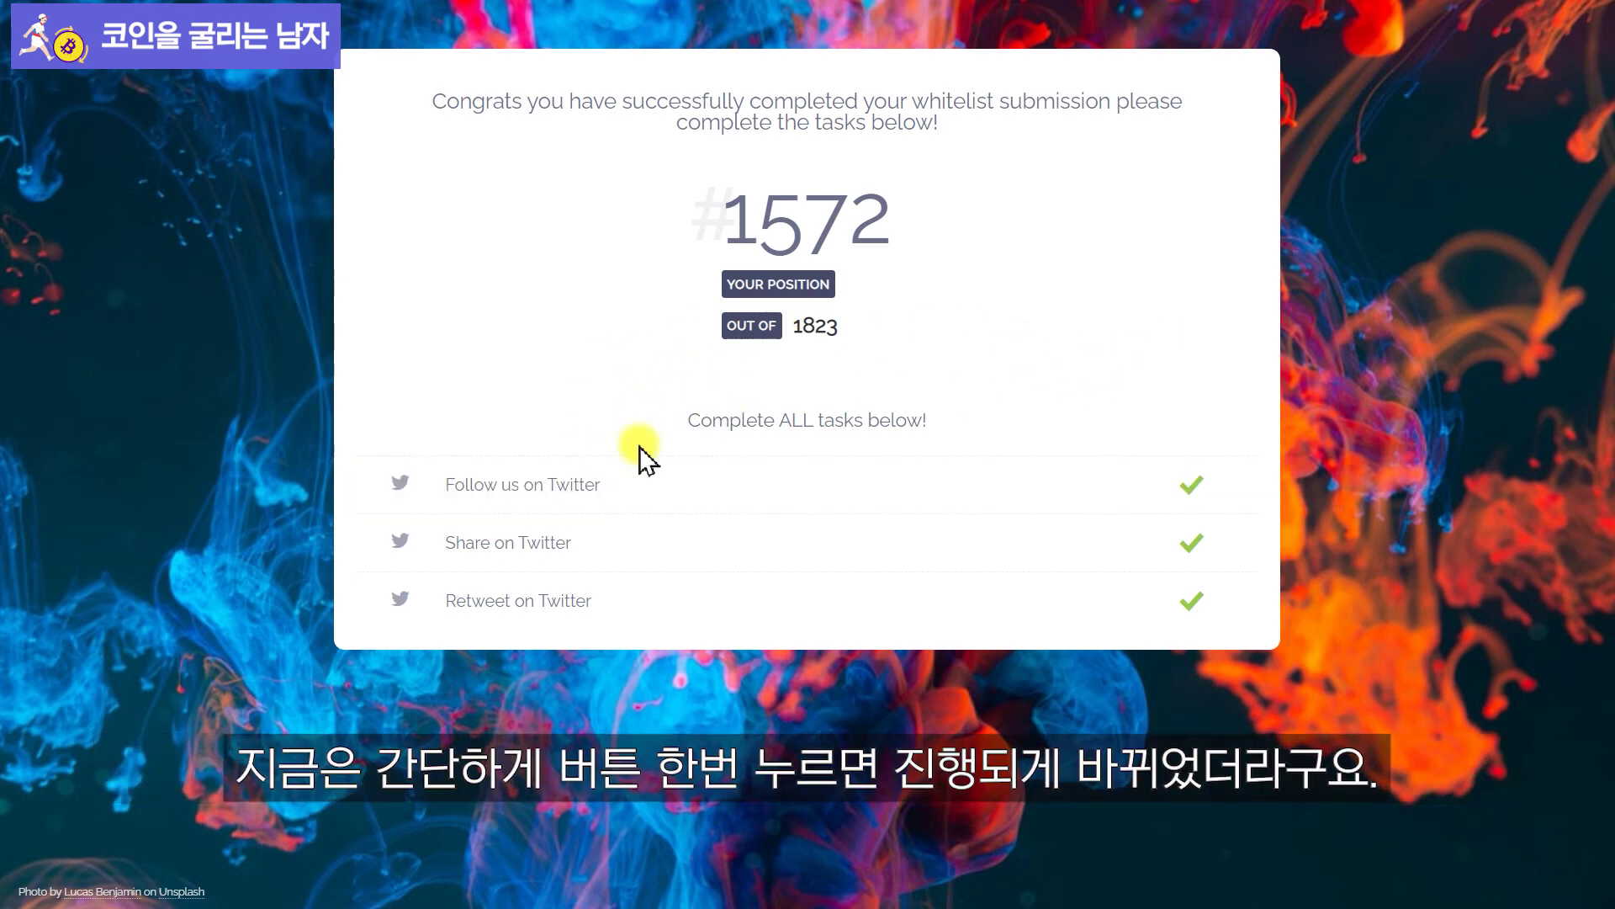
{"action": "left_click", "coordinate": [524, 496]}
{"action": "left_click", "coordinate": [538, 488]}
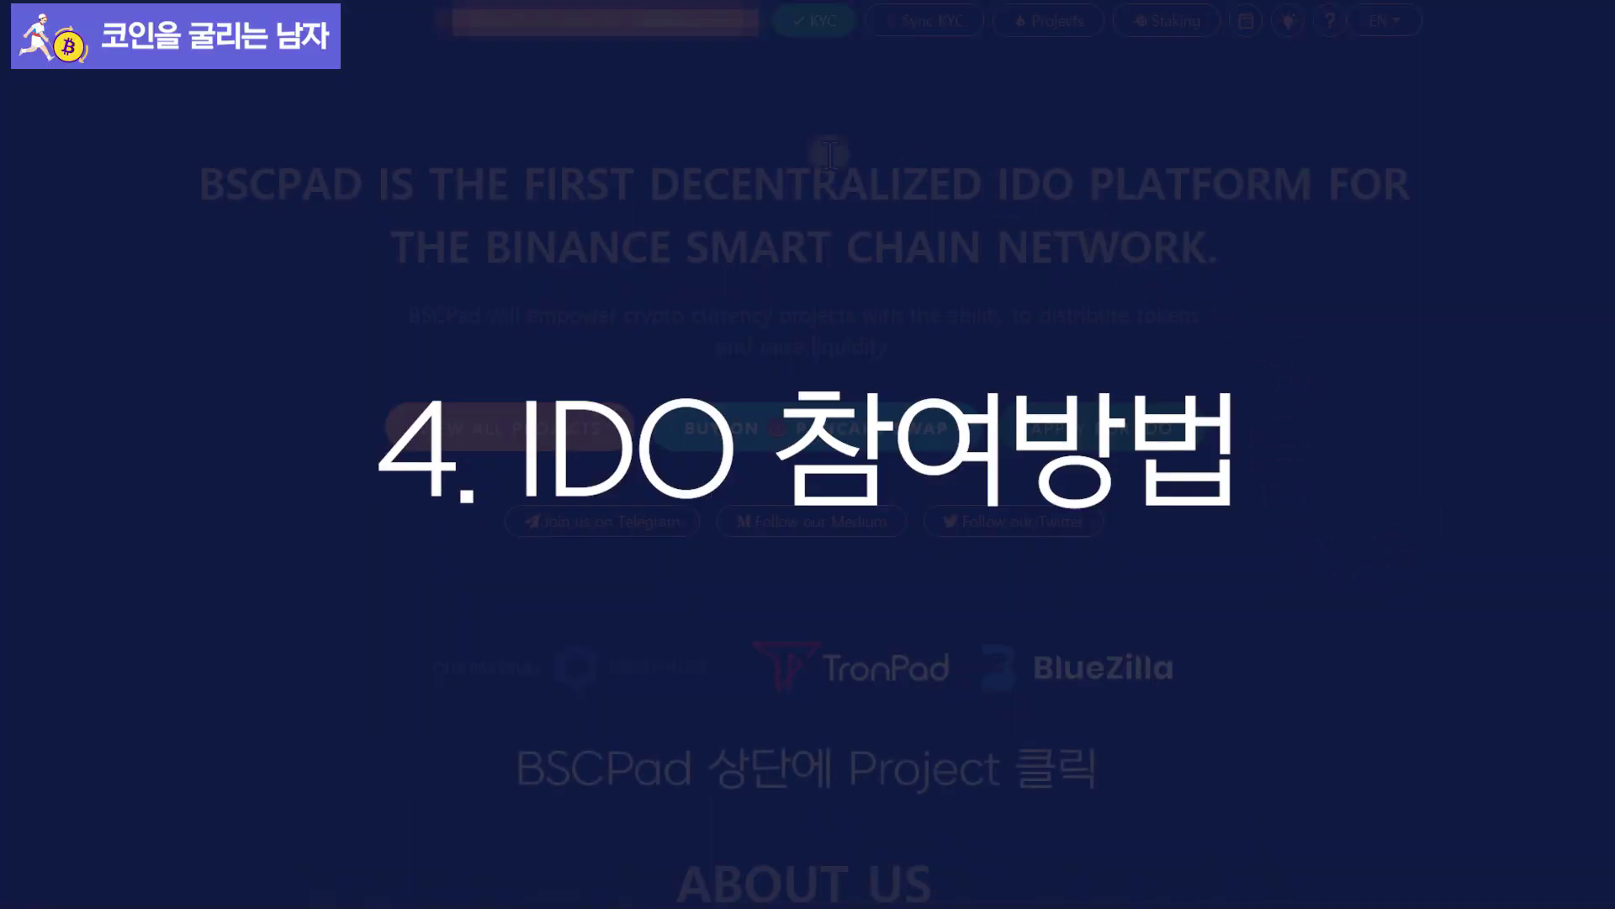
Open BSCPad's projects page and review the open, coming soon and closed projects.
{"action": "left_click", "coordinate": [1052, 20]}
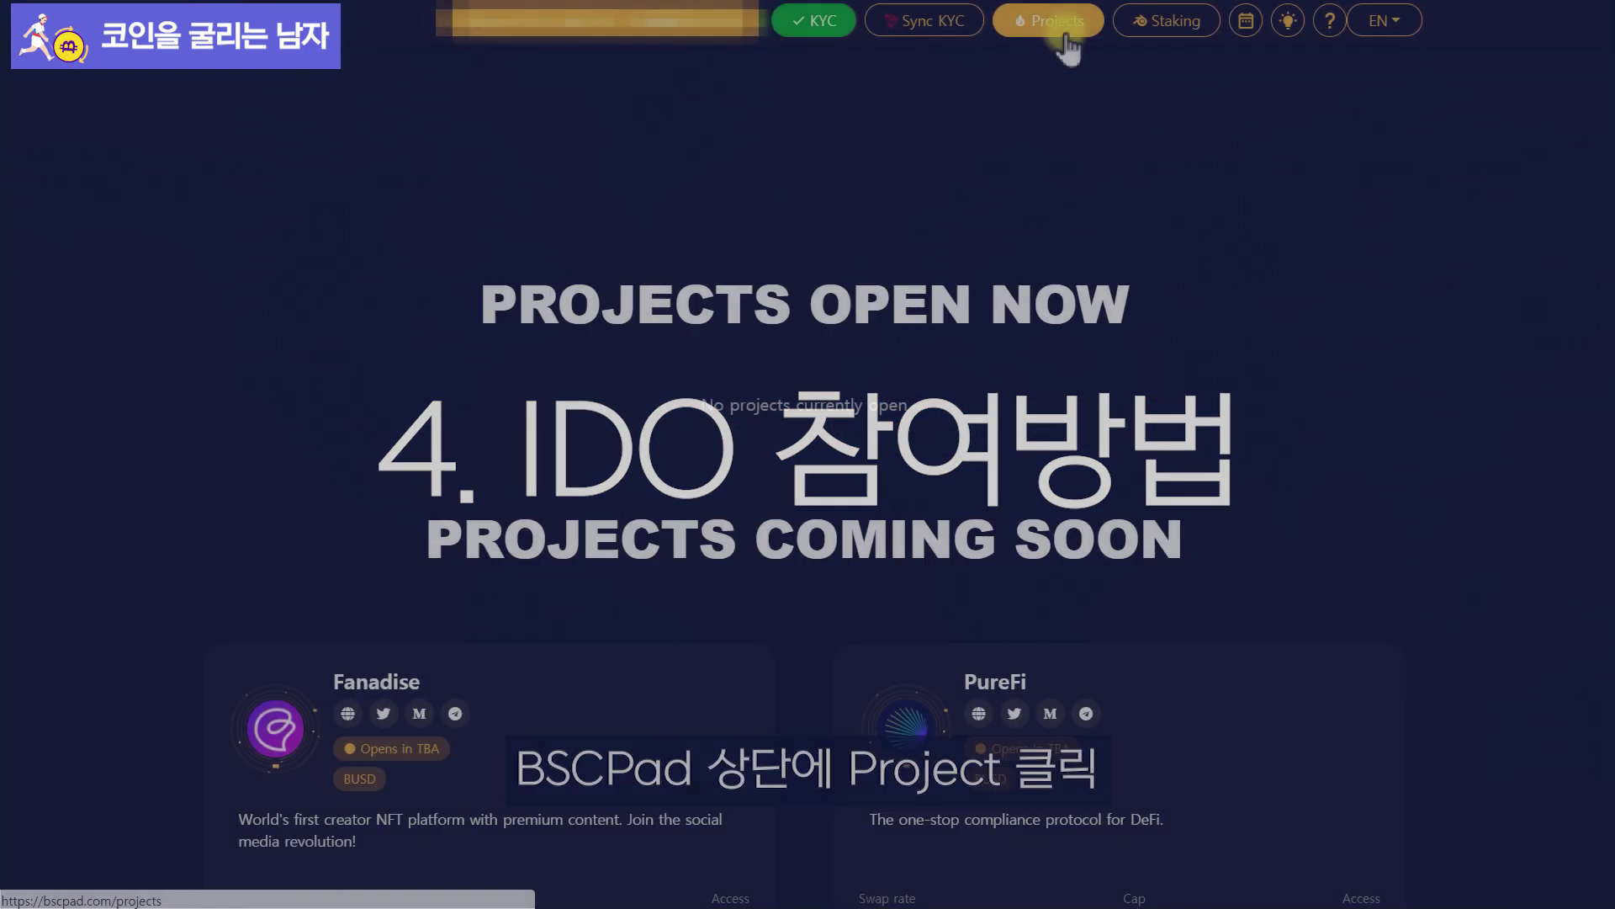
{"action": "scroll", "coordinate": [1219, 238], "scroll_direction": "down", "scroll_amount": 1}
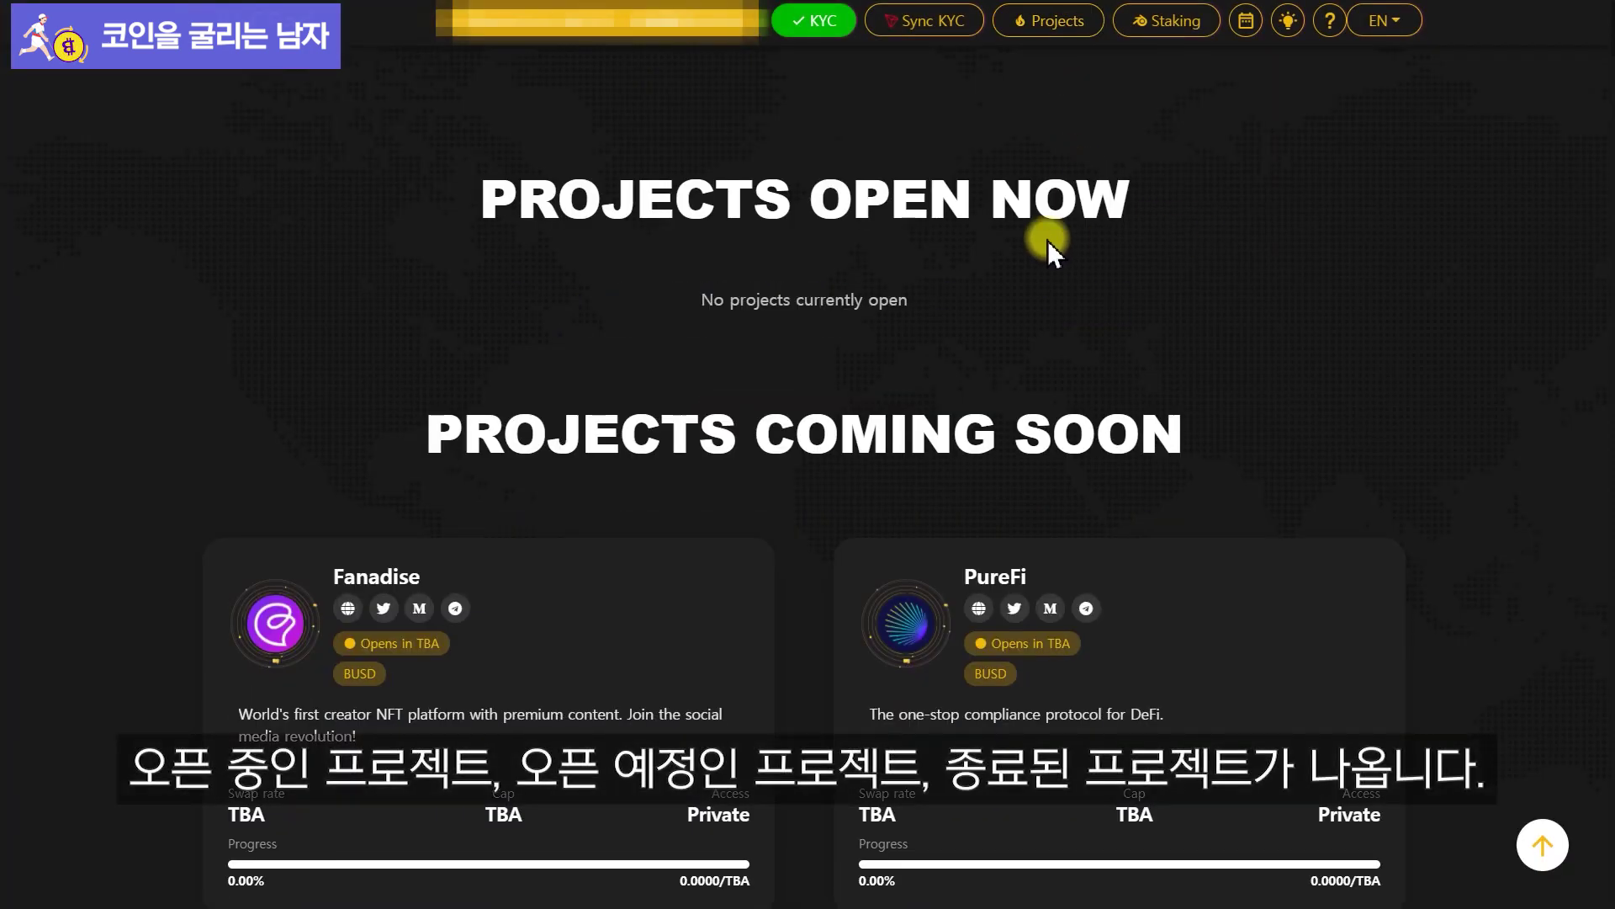
{"action": "scroll", "coordinate": [1341, 426], "scroll_direction": "down", "scroll_amount": 1}
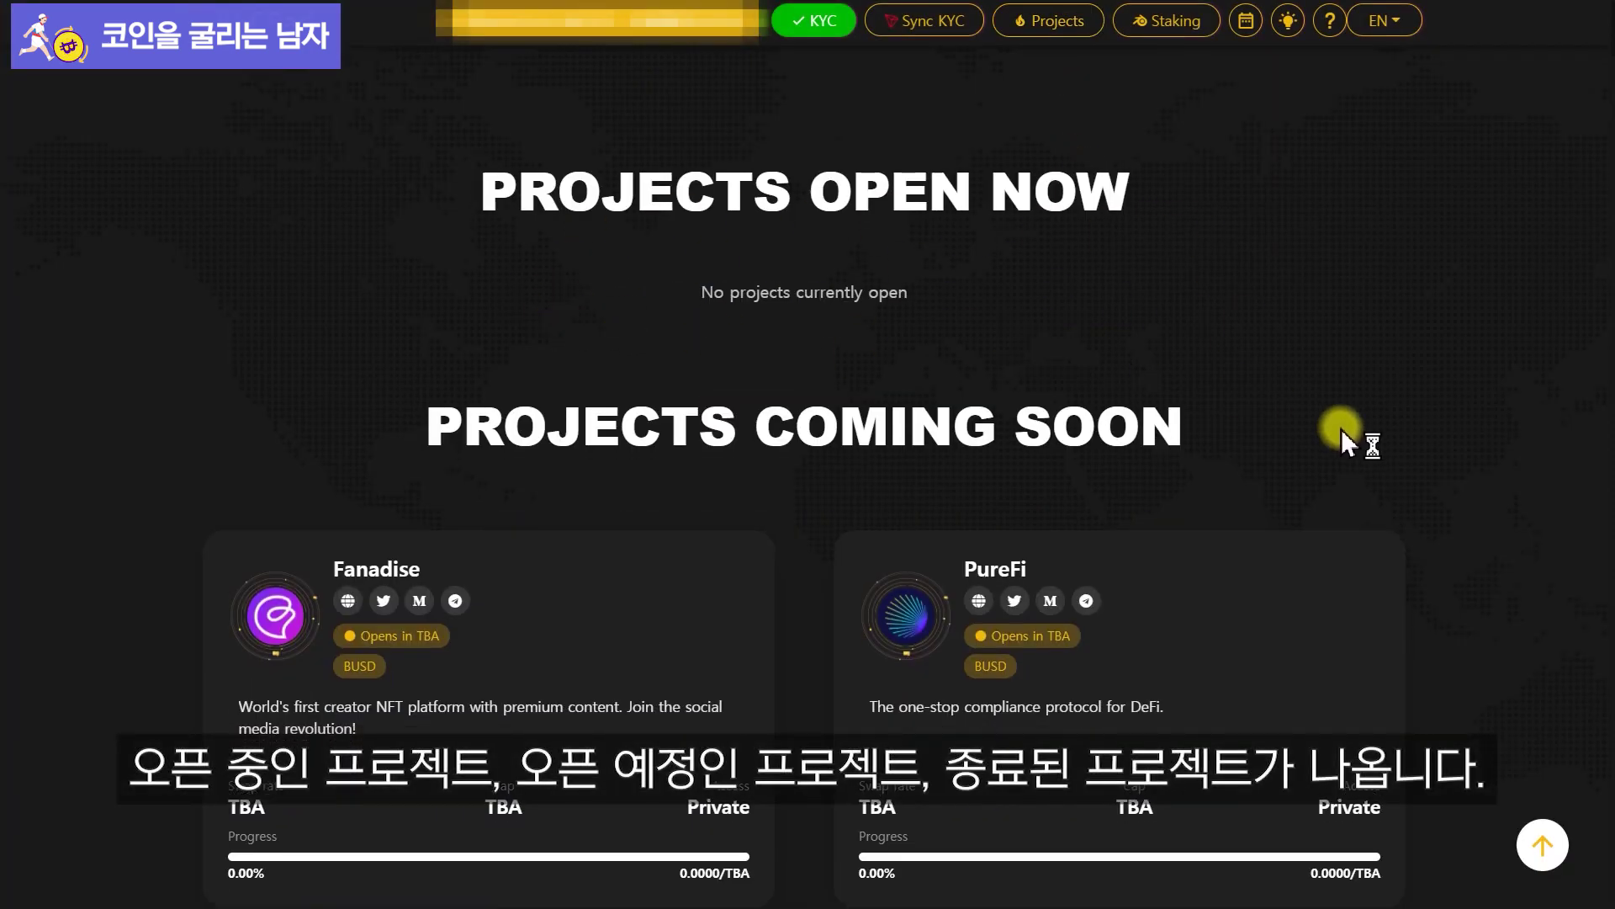
{"action": "scroll", "coordinate": [1439, 449], "scroll_direction": "down", "scroll_amount": 3}
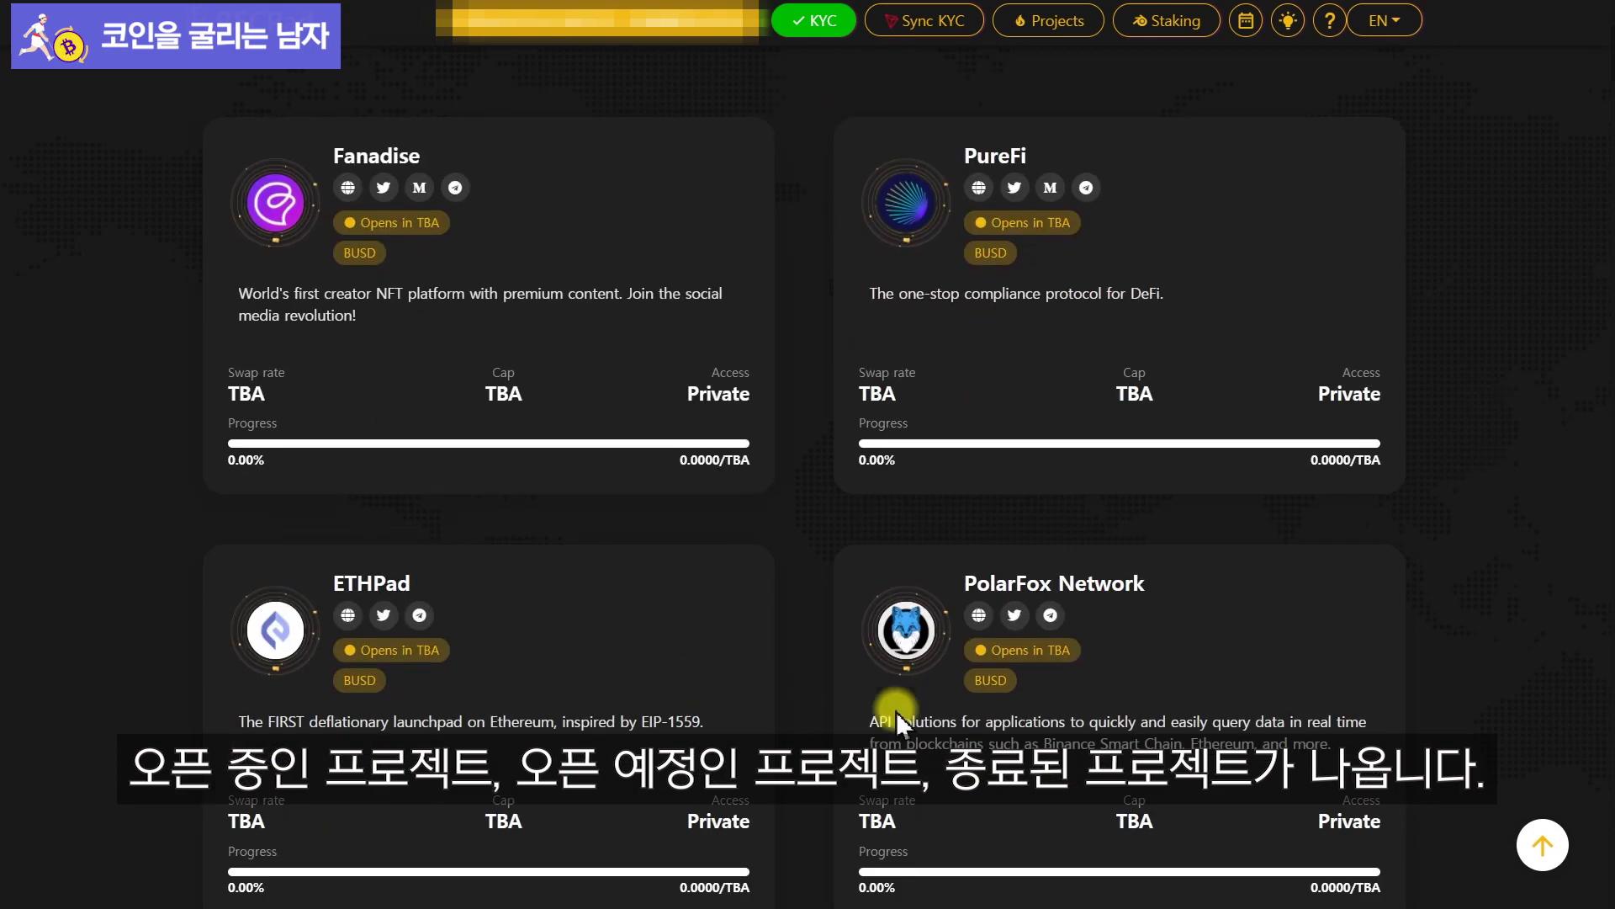
{"action": "scroll", "coordinate": [1291, 437], "scroll_direction": "down", "scroll_amount": 1}
{"action": "scroll", "coordinate": [788, 579], "scroll_direction": "down", "scroll_amount": 6}
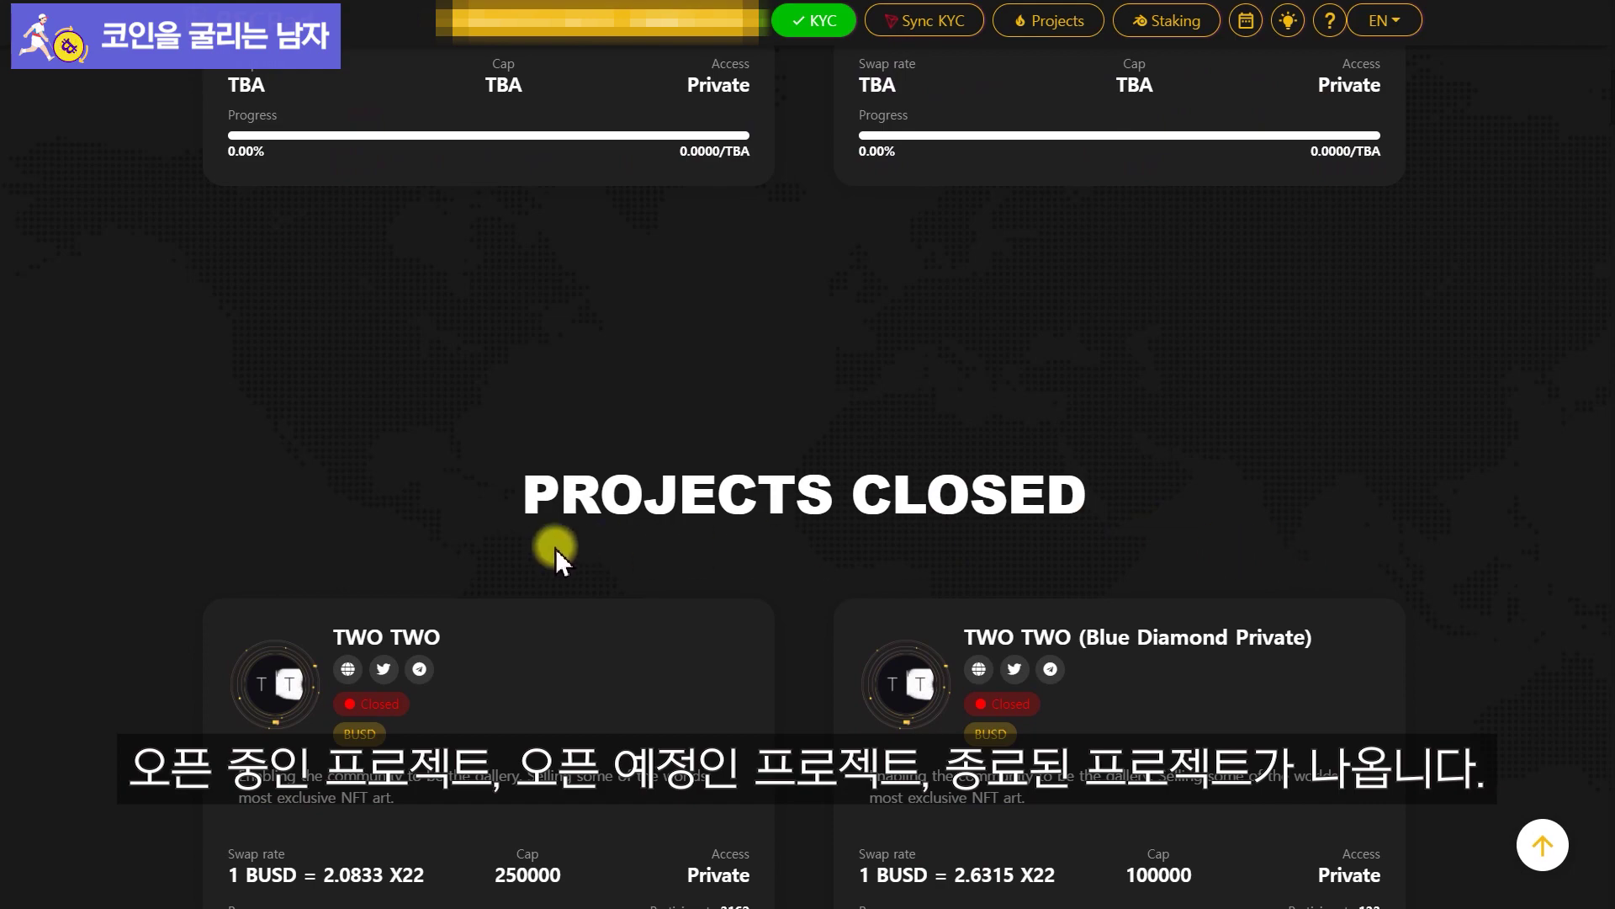
{"action": "scroll", "coordinate": [552, 551], "scroll_direction": "down", "scroll_amount": 1}
{"action": "scroll", "coordinate": [1111, 577], "scroll_direction": "down", "scroll_amount": 3}
{"action": "scroll", "coordinate": [1094, 572], "scroll_direction": "up", "scroll_amount": 15}
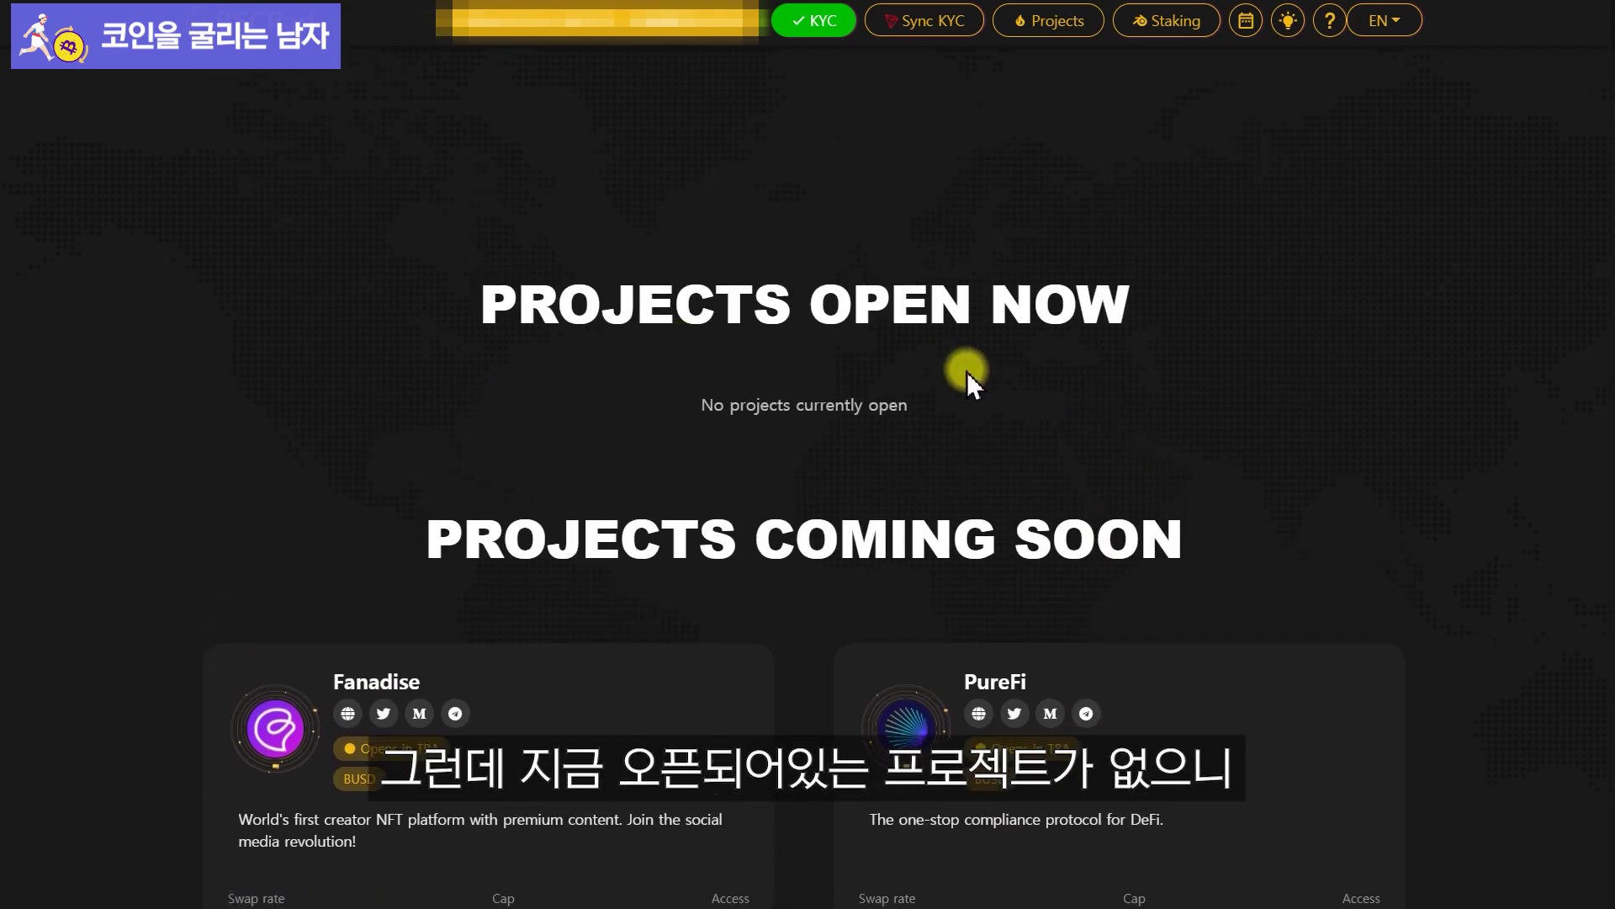
Find Polker among the closed projects and open its project page.
{"action": "scroll", "coordinate": [1474, 514], "scroll_direction": "down", "scroll_amount": 12}
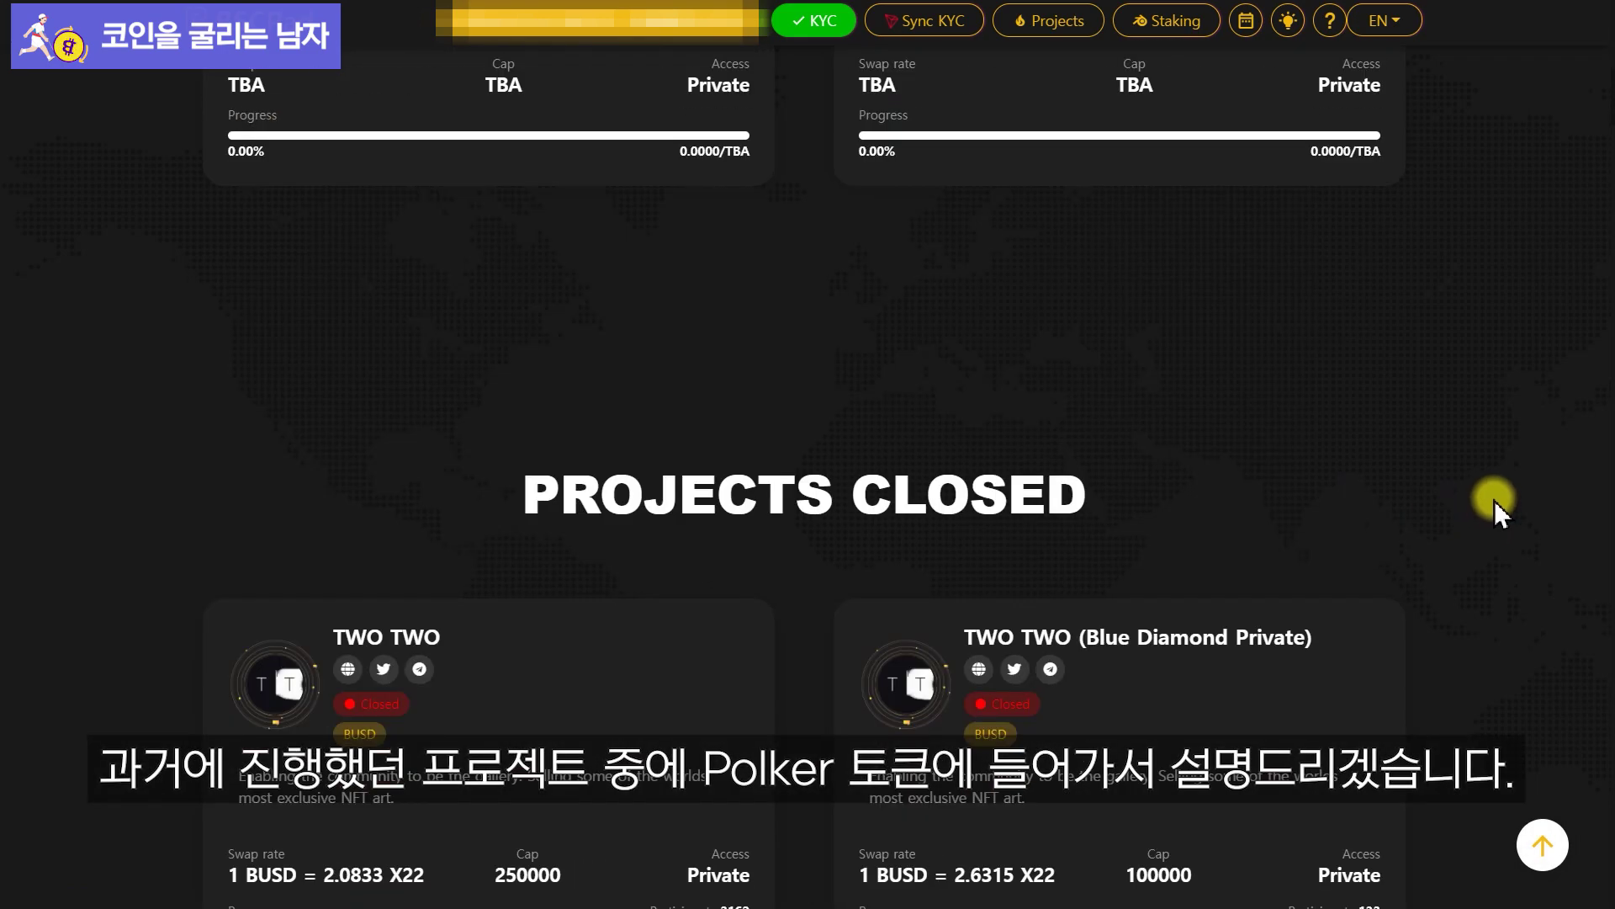
{"action": "scroll", "coordinate": [1496, 500], "scroll_direction": "down", "scroll_amount": 12}
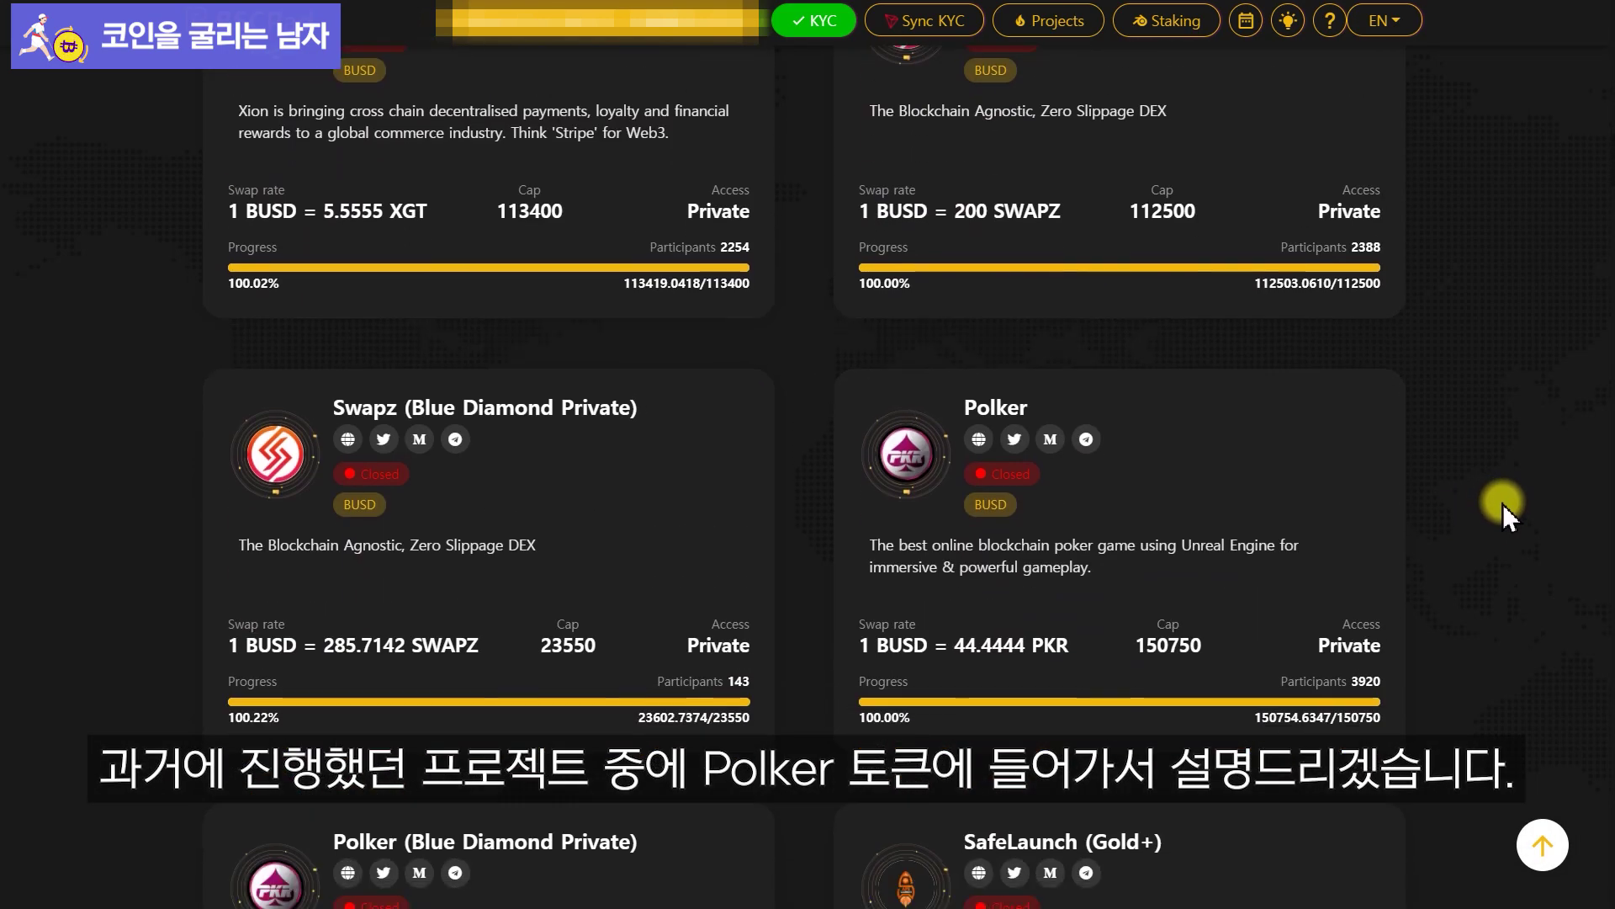
{"action": "scroll", "coordinate": [1506, 501], "scroll_direction": "down", "scroll_amount": 2}
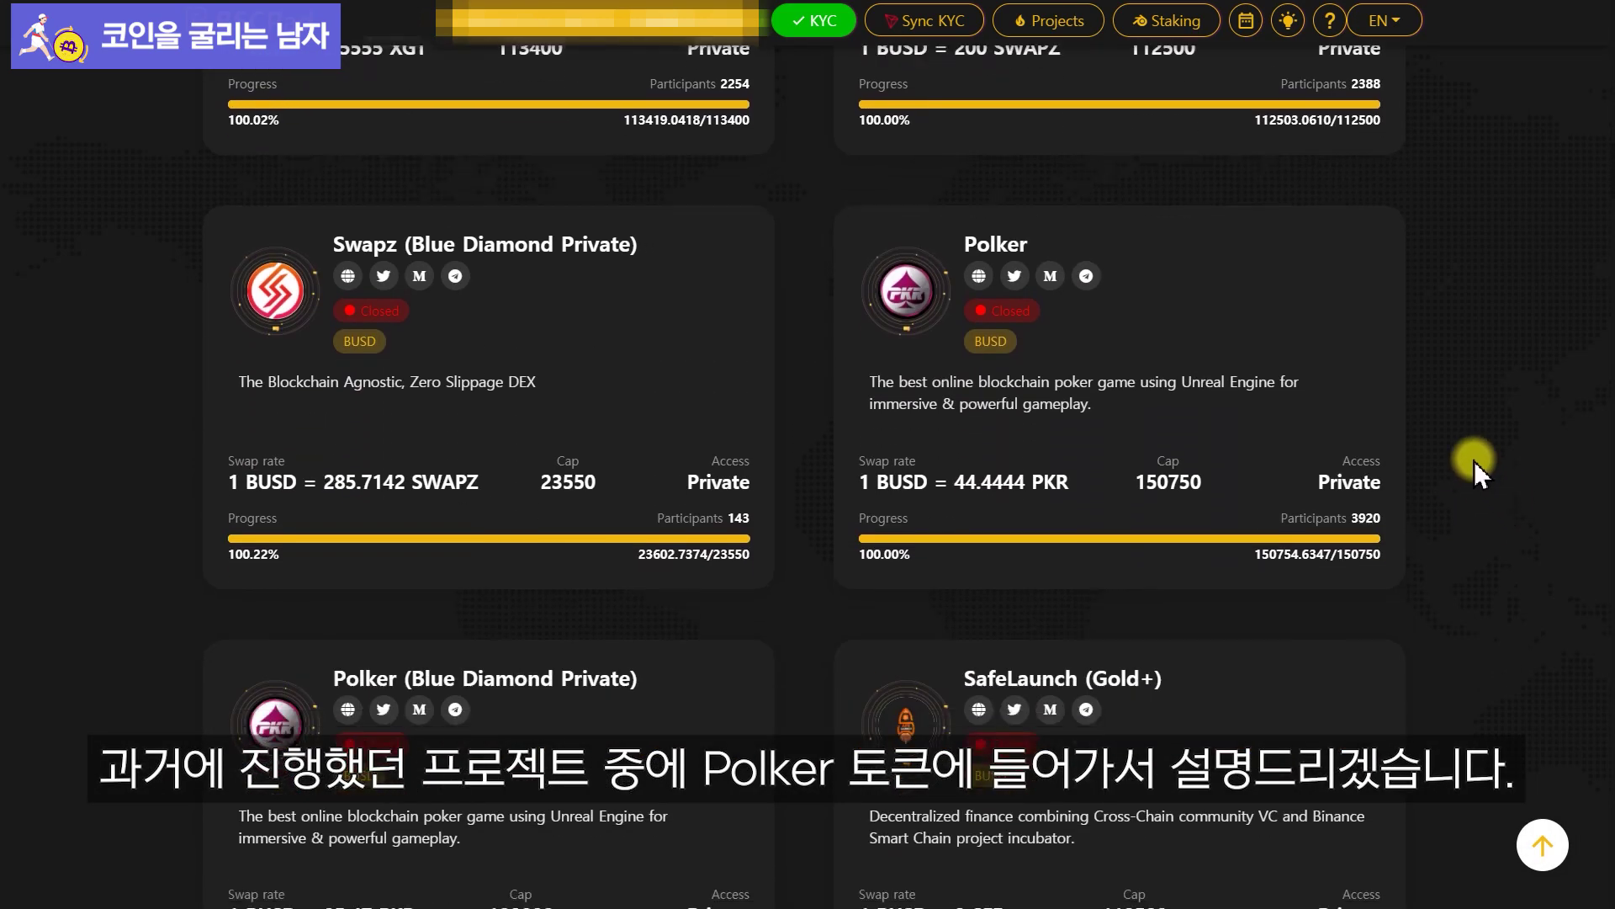
{"action": "left_click", "coordinate": [1184, 345]}
{"action": "scroll", "coordinate": [1470, 567], "scroll_direction": "up", "scroll_amount": 2}
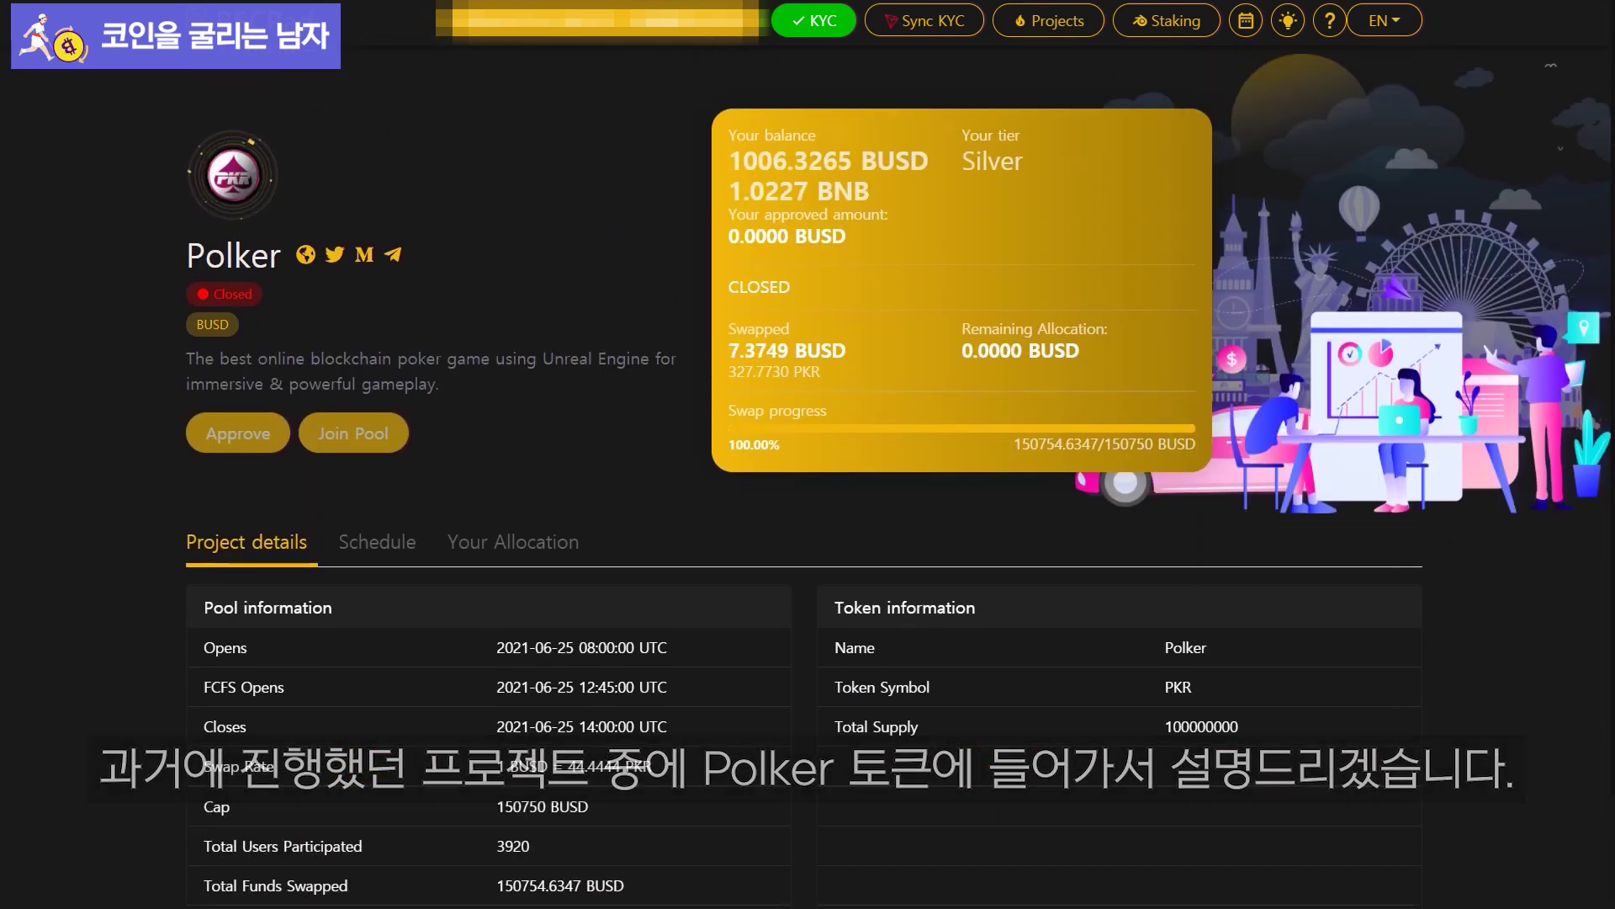
Examine Polker's pool status, swapped amount, remaining allocation and approved BUSD amount.
{"action": "scroll", "coordinate": [505, 562], "scroll_direction": "down", "scroll_amount": 2}
{"action": "scroll", "coordinate": [538, 566], "scroll_direction": "up", "scroll_amount": 2}
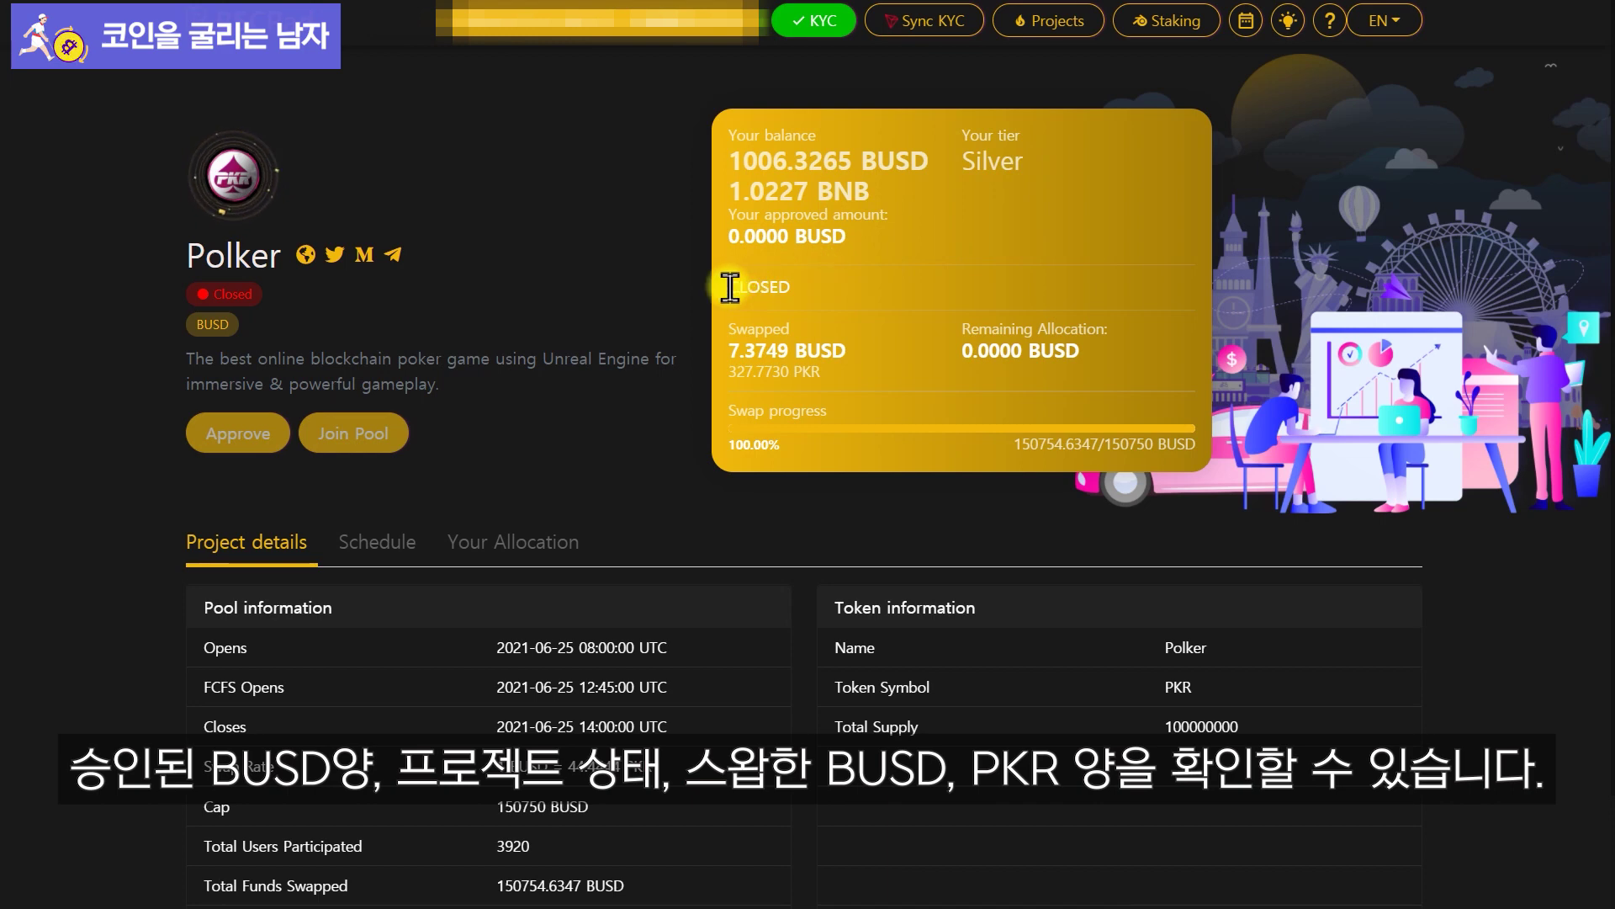
{"action": "left_click_drag", "start_coordinate": [731, 287], "coordinate": [771, 284]}
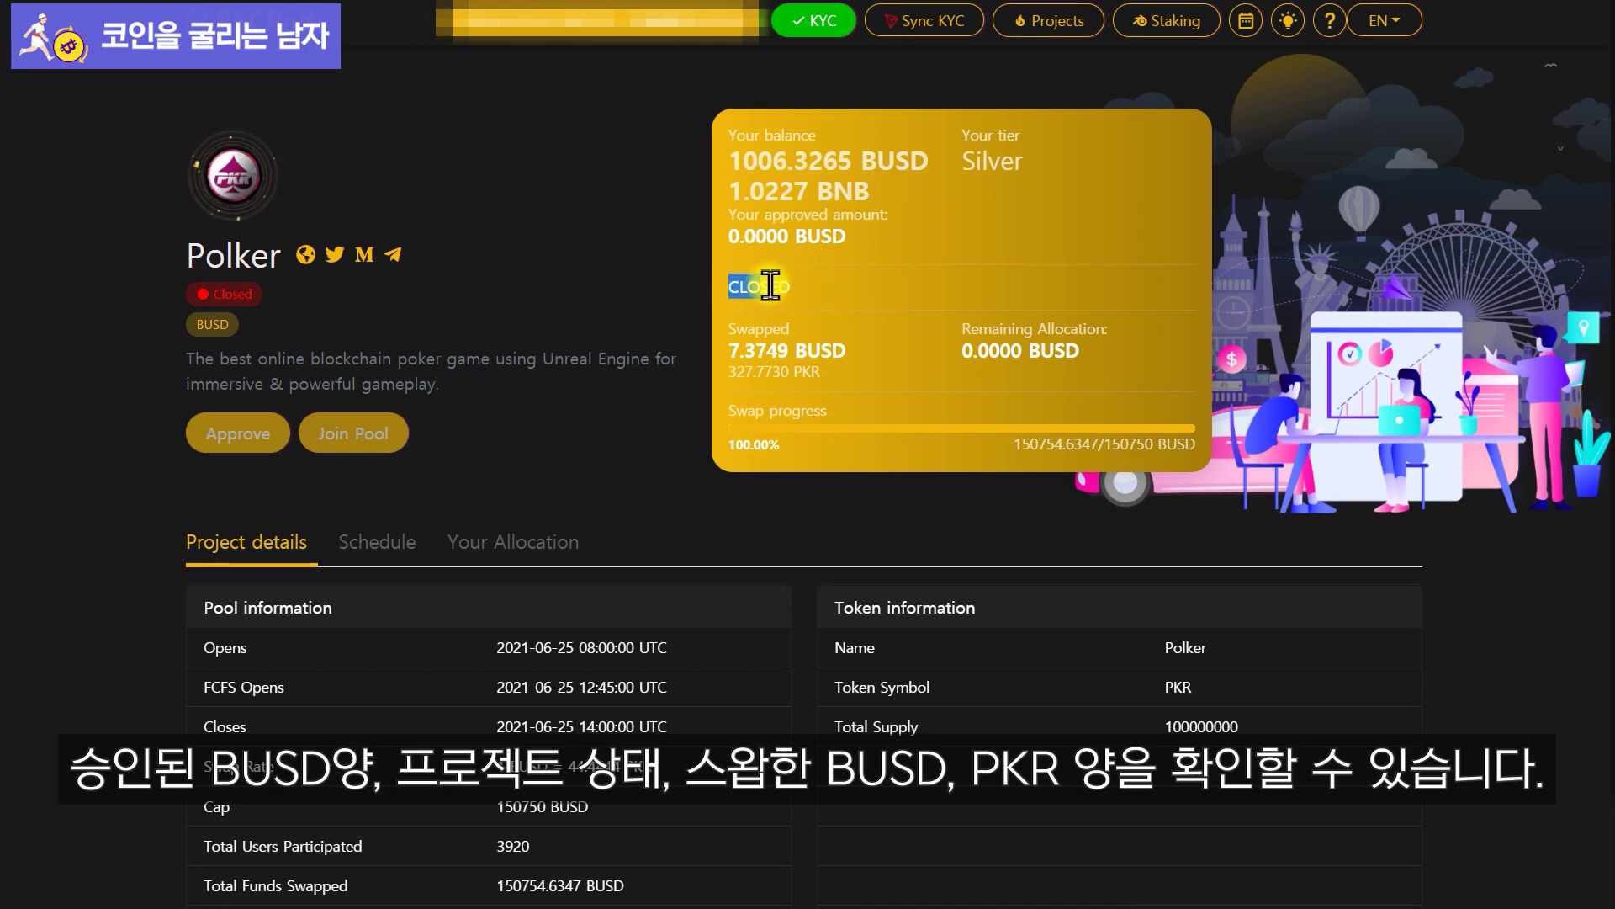
{"action": "left_click", "coordinate": [817, 287]}
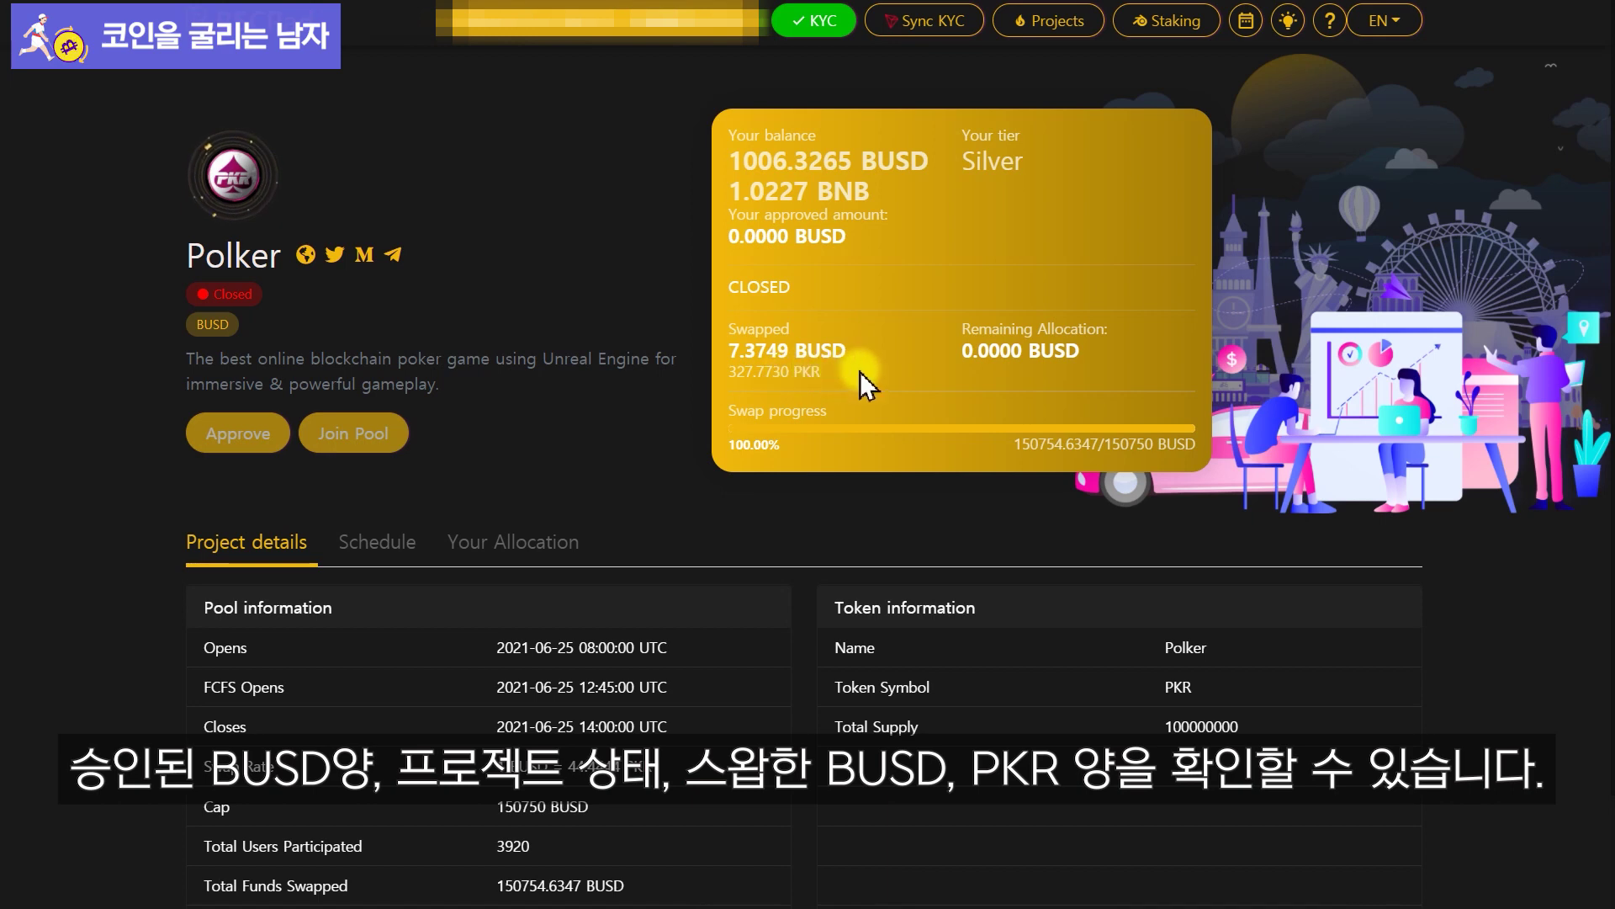
{"action": "left_click_drag", "start_coordinate": [1038, 328], "coordinate": [1104, 326]}
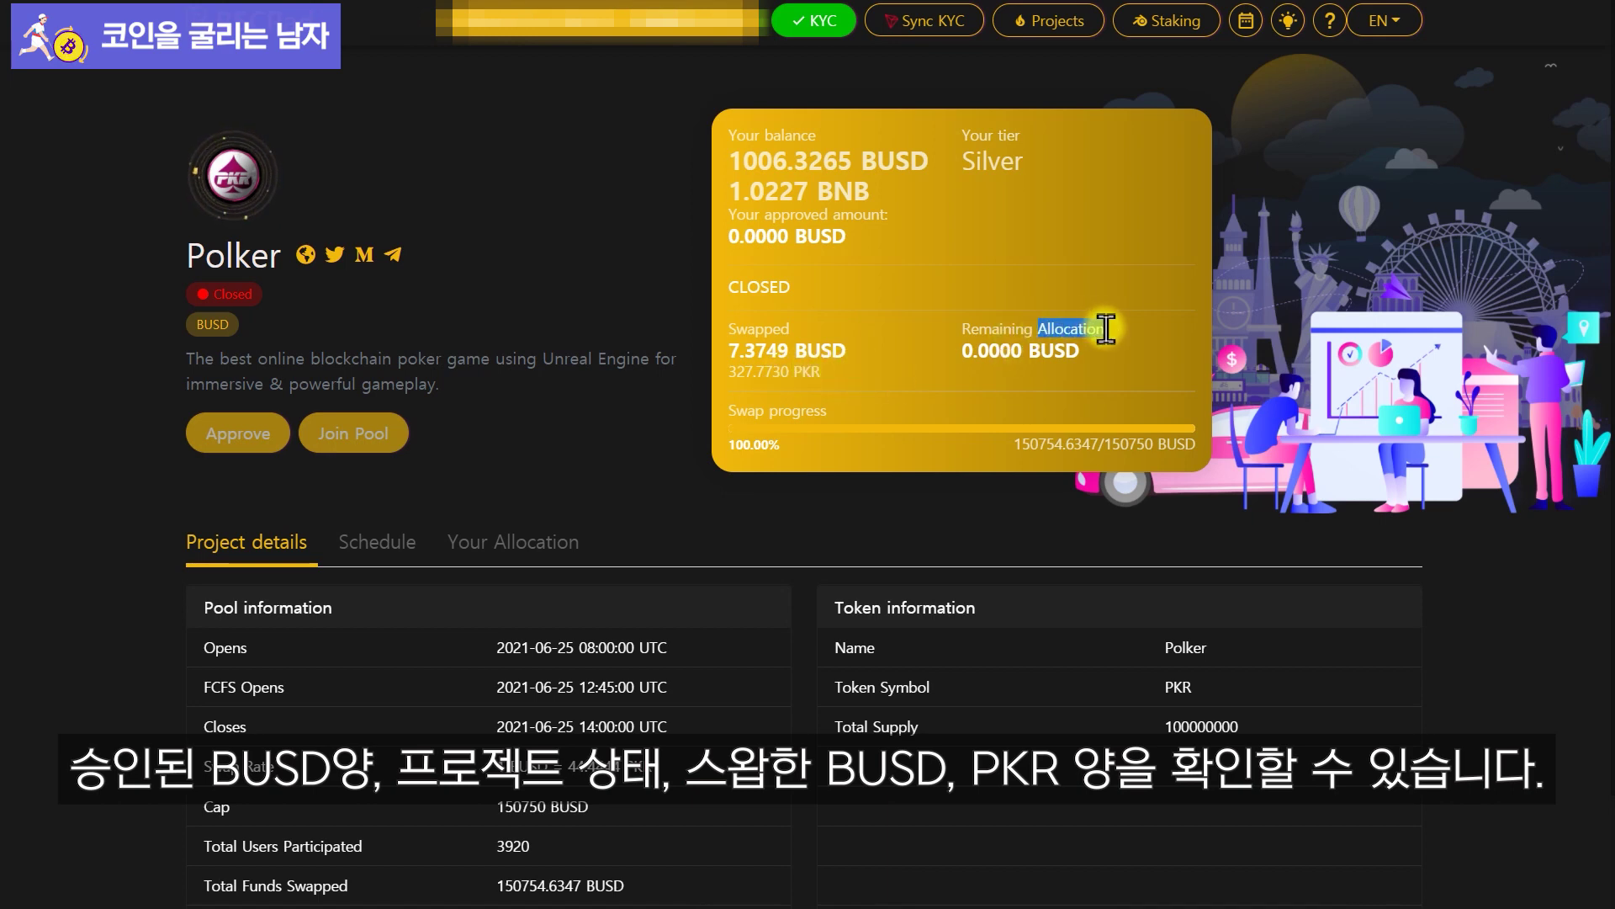
{"action": "left_click_drag", "start_coordinate": [1082, 350], "coordinate": [986, 357]}
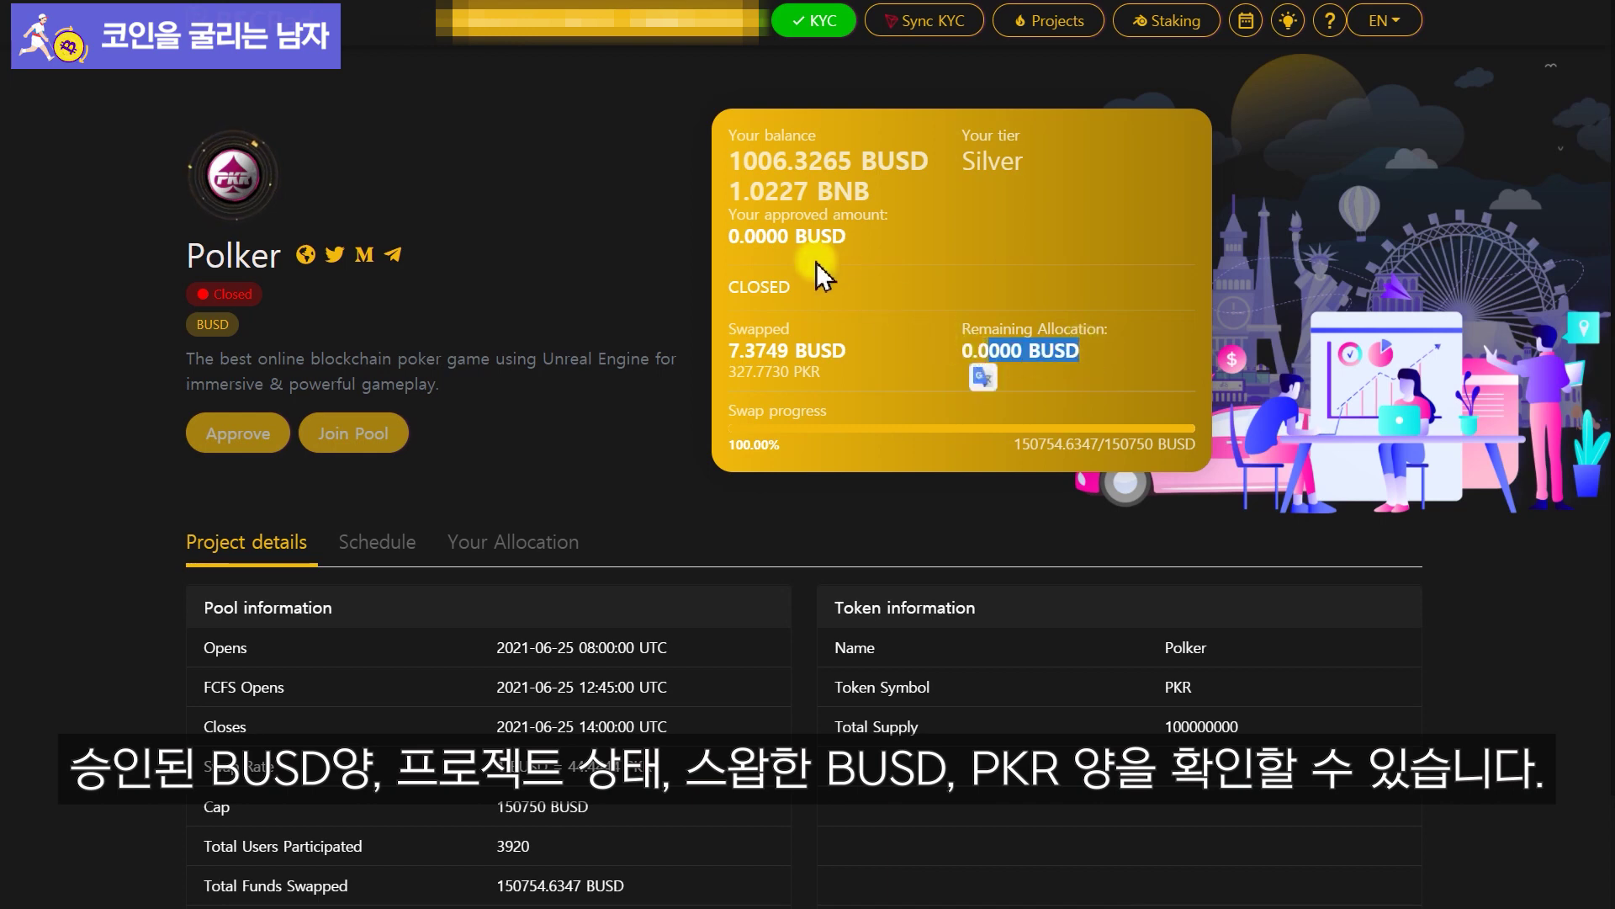
{"action": "left_click_drag", "start_coordinate": [740, 238], "coordinate": [850, 244]}
{"action": "left_click", "coordinate": [925, 246]}
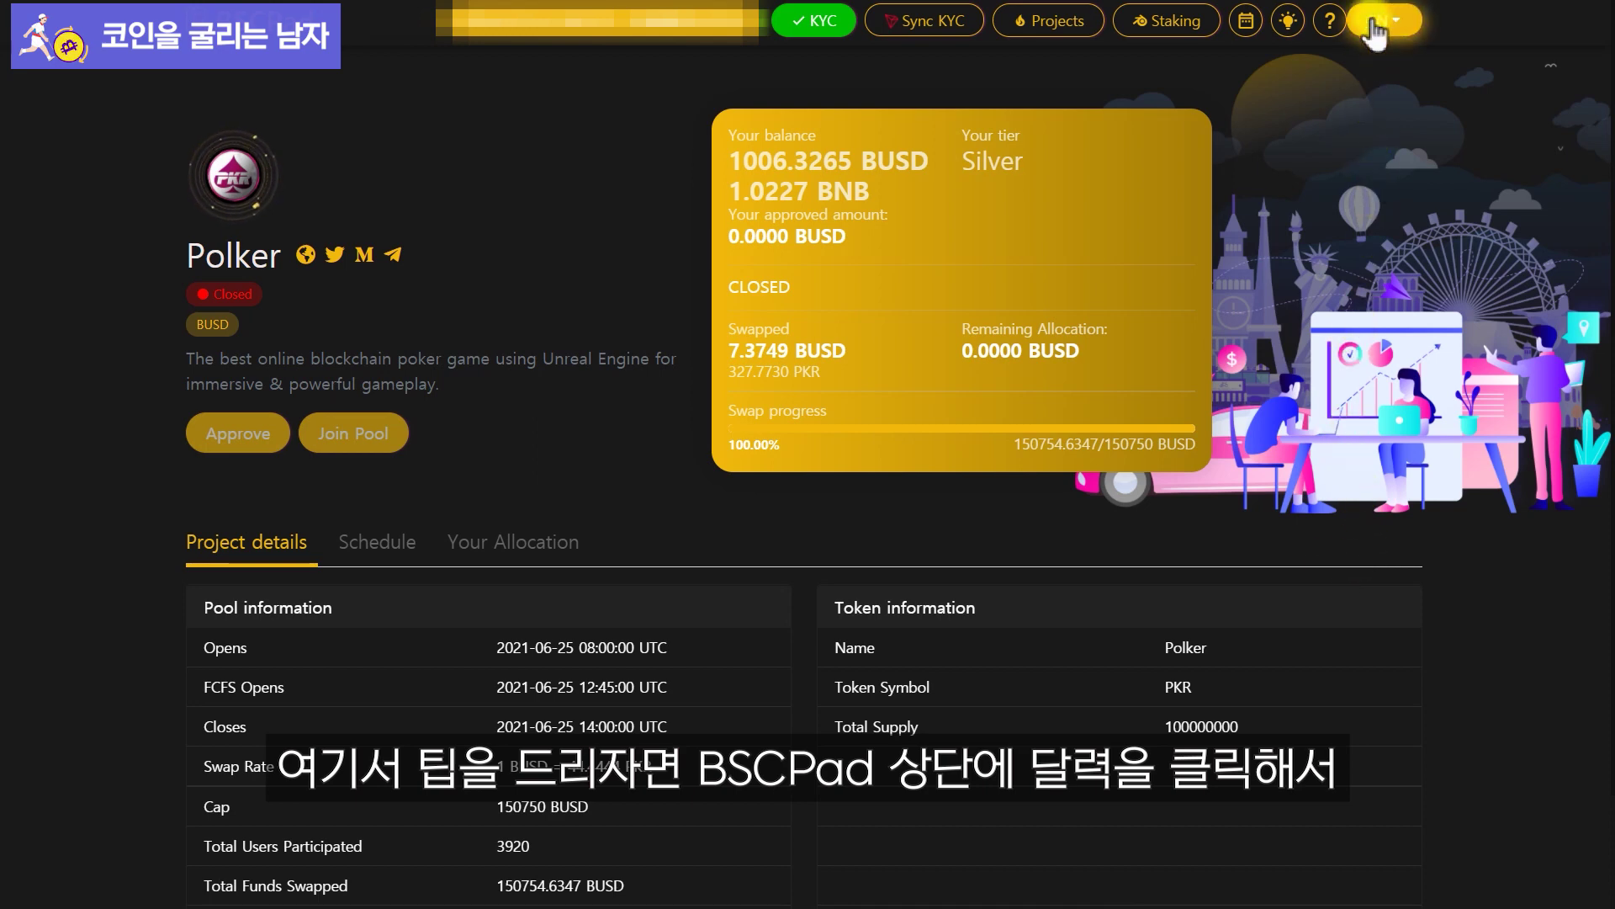
Open the BSCPad IDO calendar for July 2021 and check PureFi's launch date and round times.
{"action": "left_click", "coordinate": [1249, 24]}
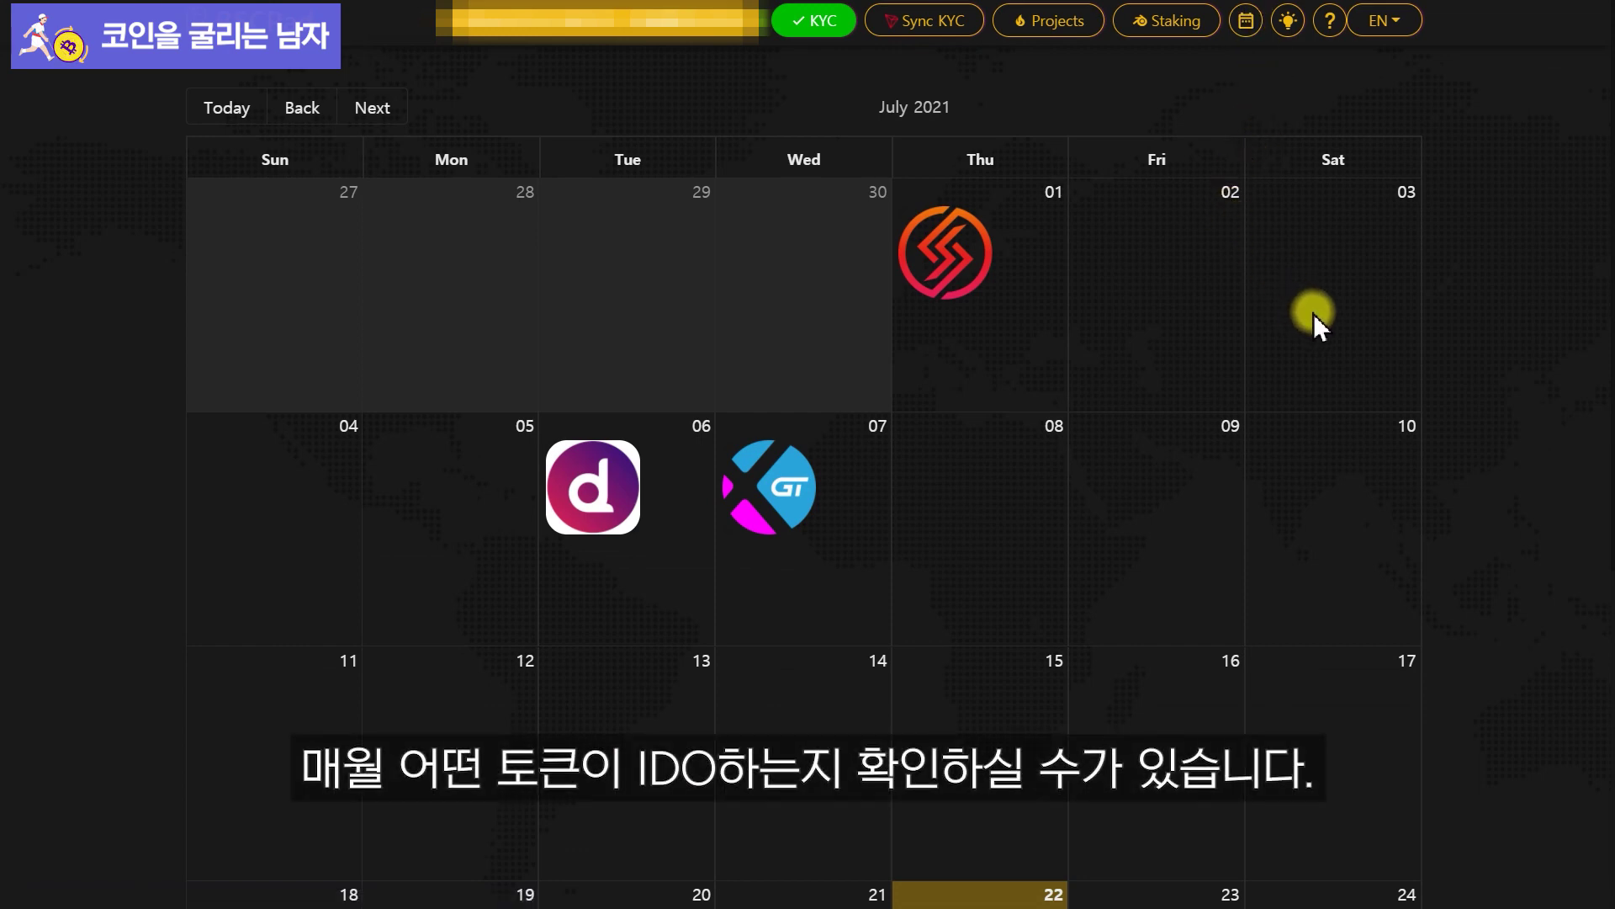
{"action": "scroll", "coordinate": [1314, 313], "scroll_direction": "down", "scroll_amount": 1}
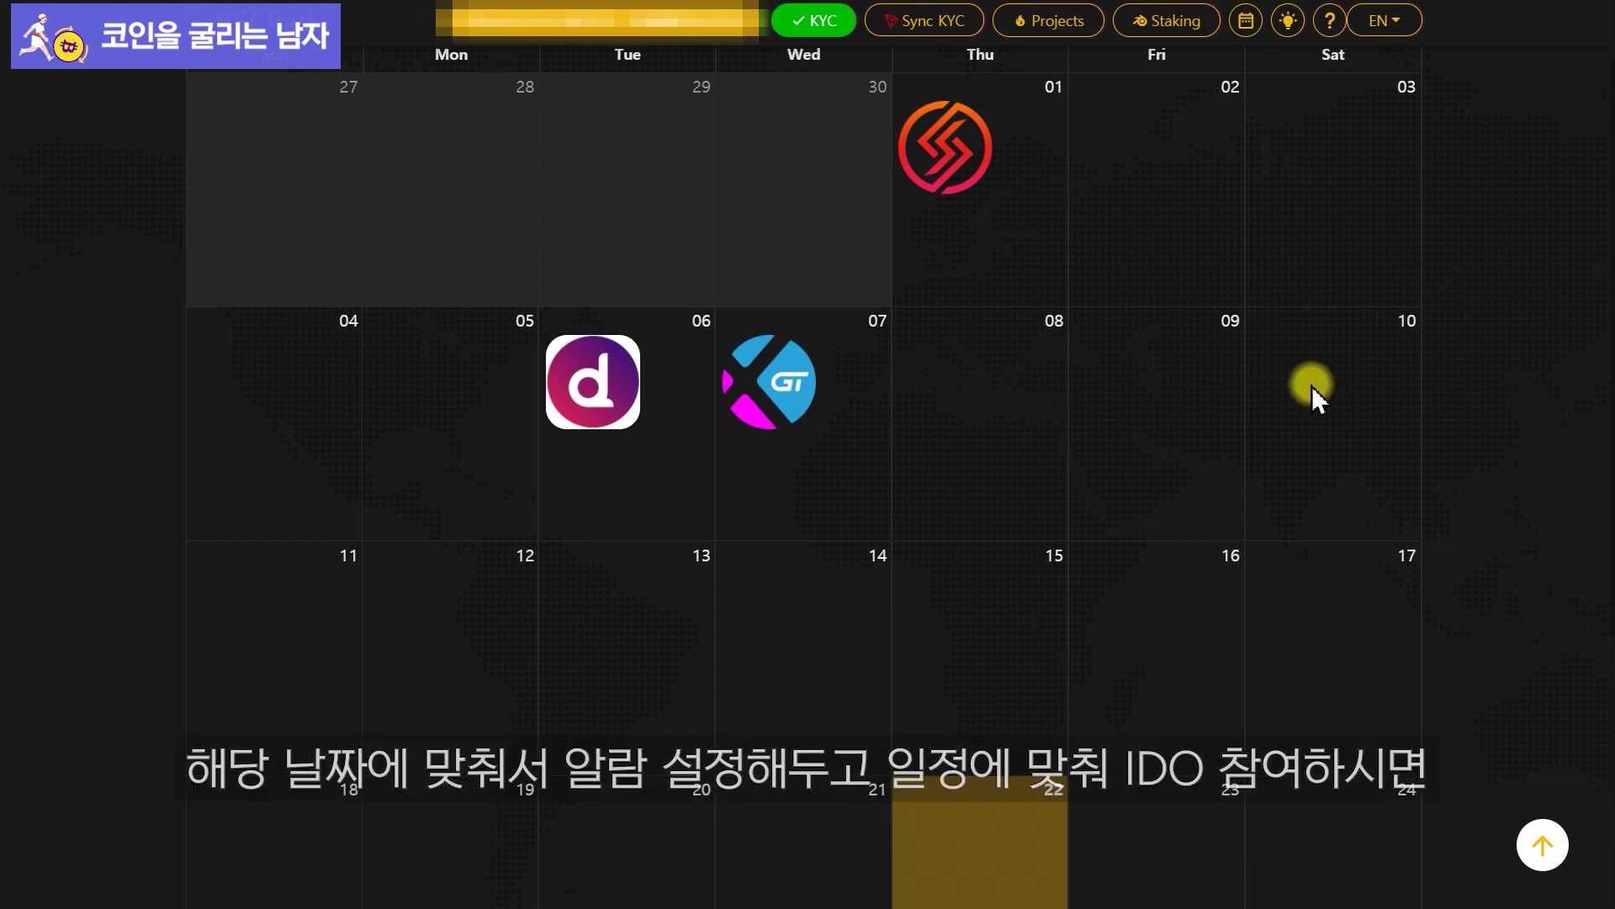
{"action": "scroll", "coordinate": [1249, 417], "scroll_direction": "down", "scroll_amount": 1}
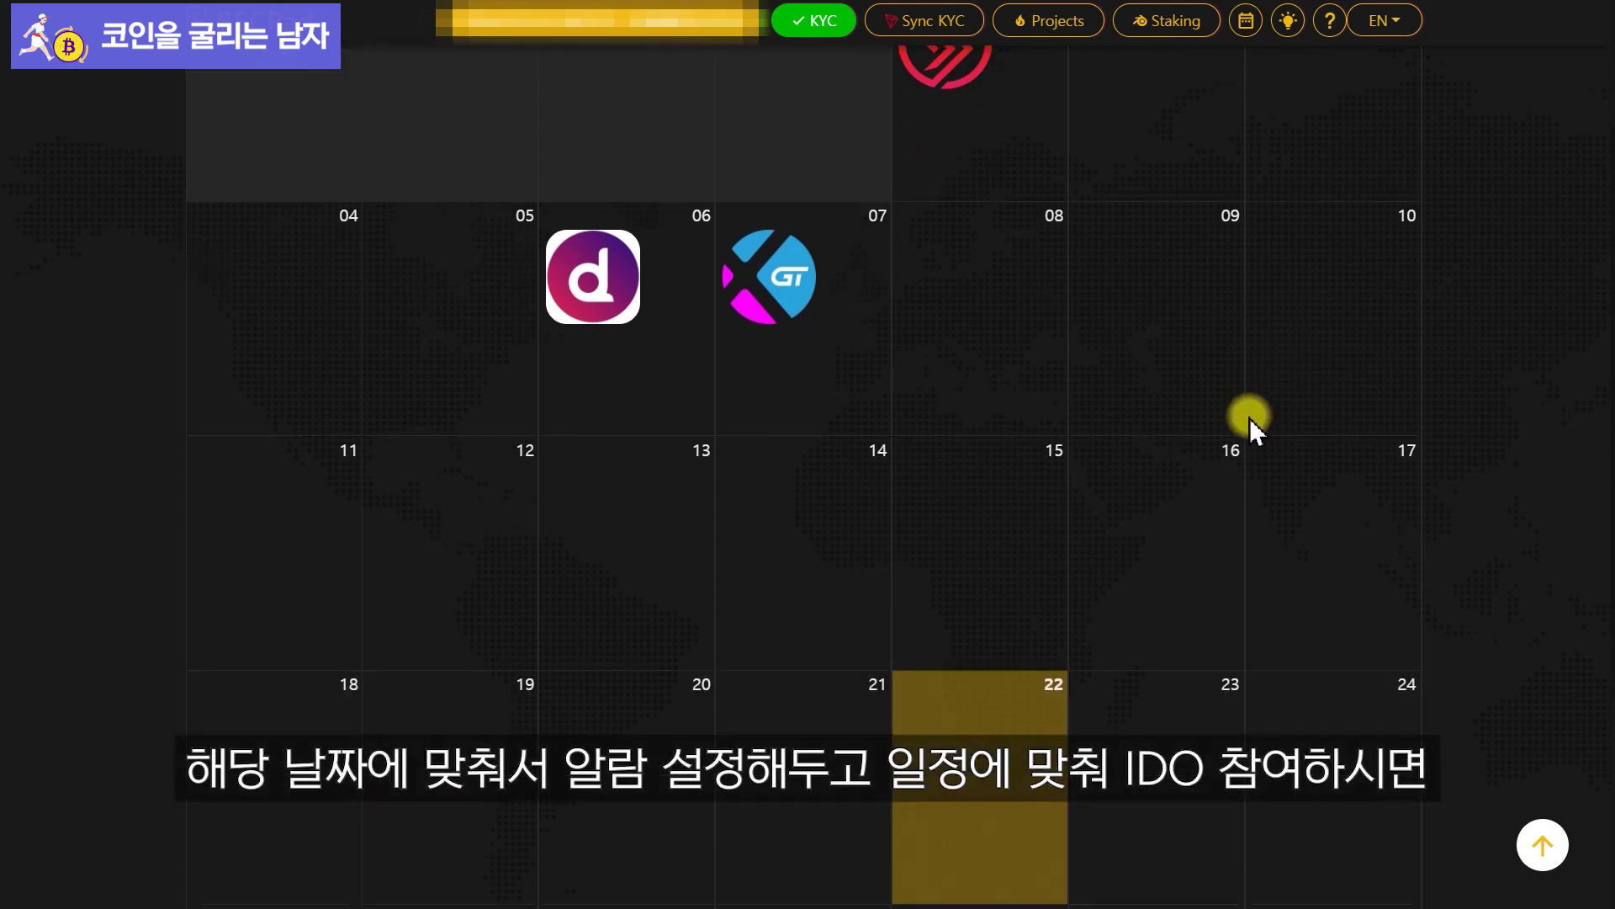
{"action": "scroll", "coordinate": [1249, 417], "scroll_direction": "down", "scroll_amount": 2}
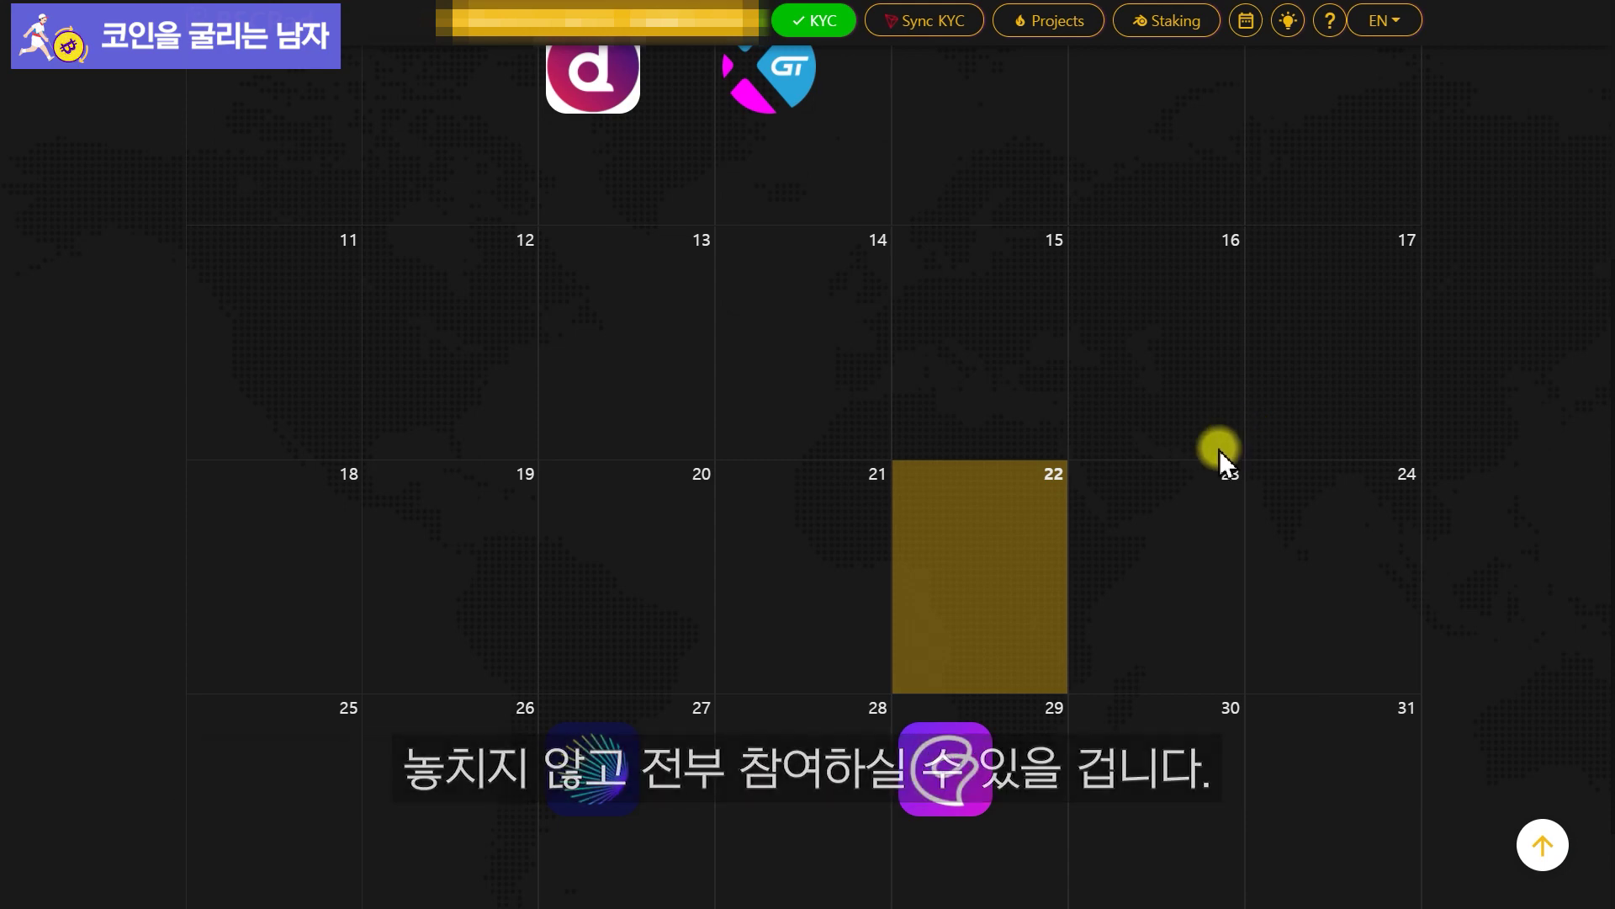
{"action": "scroll", "coordinate": [979, 488], "scroll_direction": "down", "scroll_amount": 1}
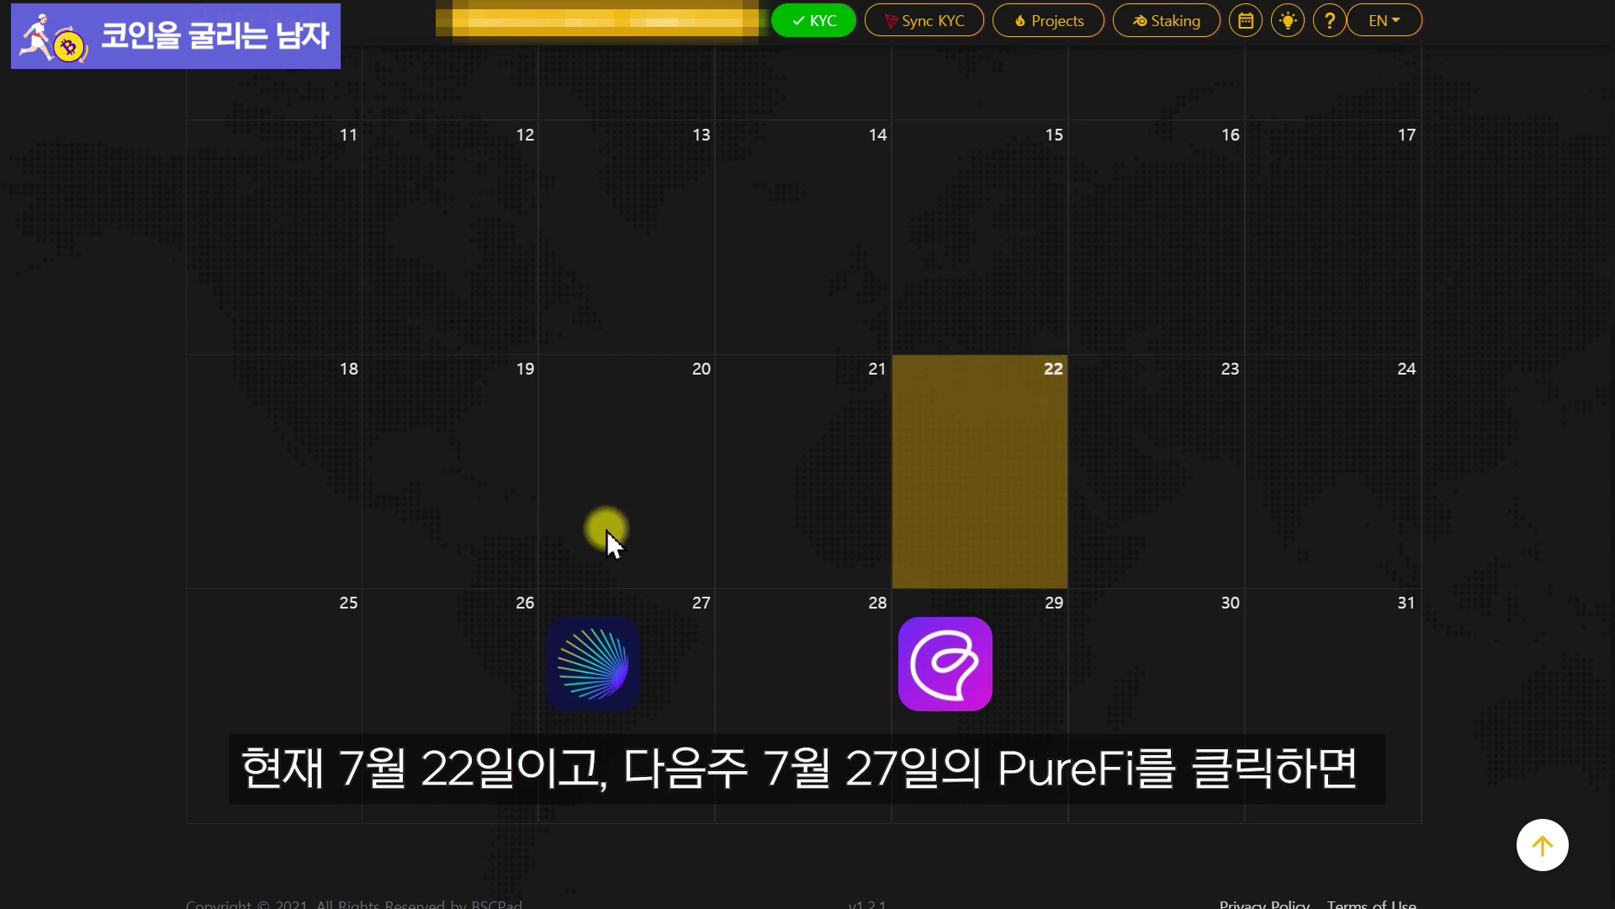
{"action": "left_click", "coordinate": [604, 663]}
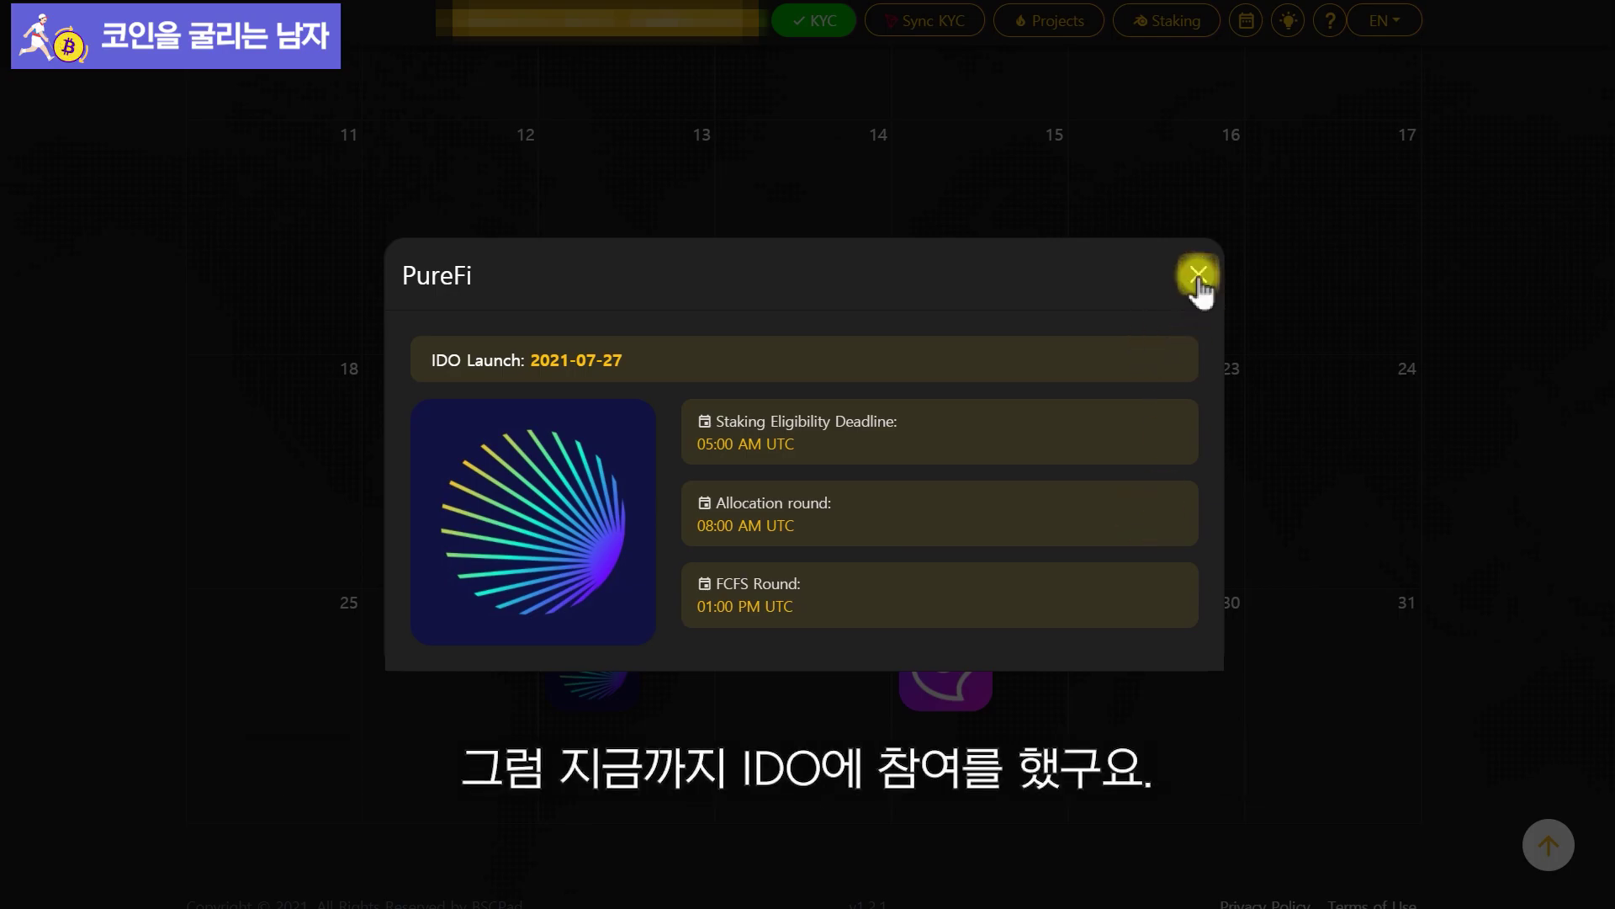
{"action": "left_click", "coordinate": [1198, 274]}
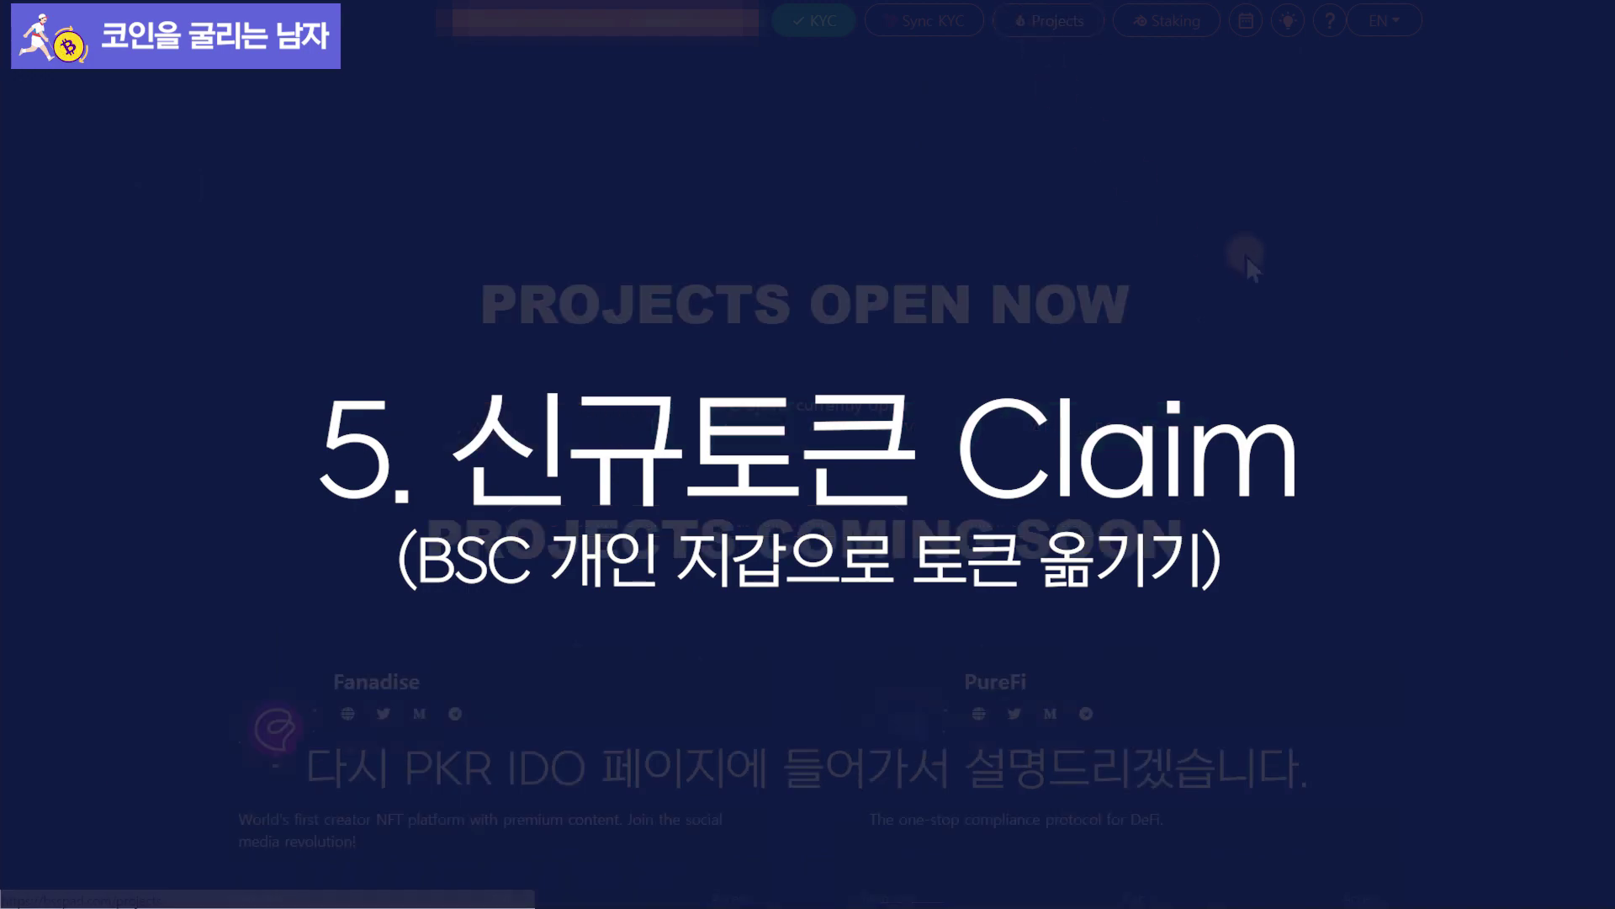
Reopen the Polker project page from the closed projects list.
{"action": "scroll", "coordinate": [1280, 346], "scroll_direction": "down", "scroll_amount": 8}
{"action": "scroll", "coordinate": [1283, 349], "scroll_direction": "down", "scroll_amount": 20}
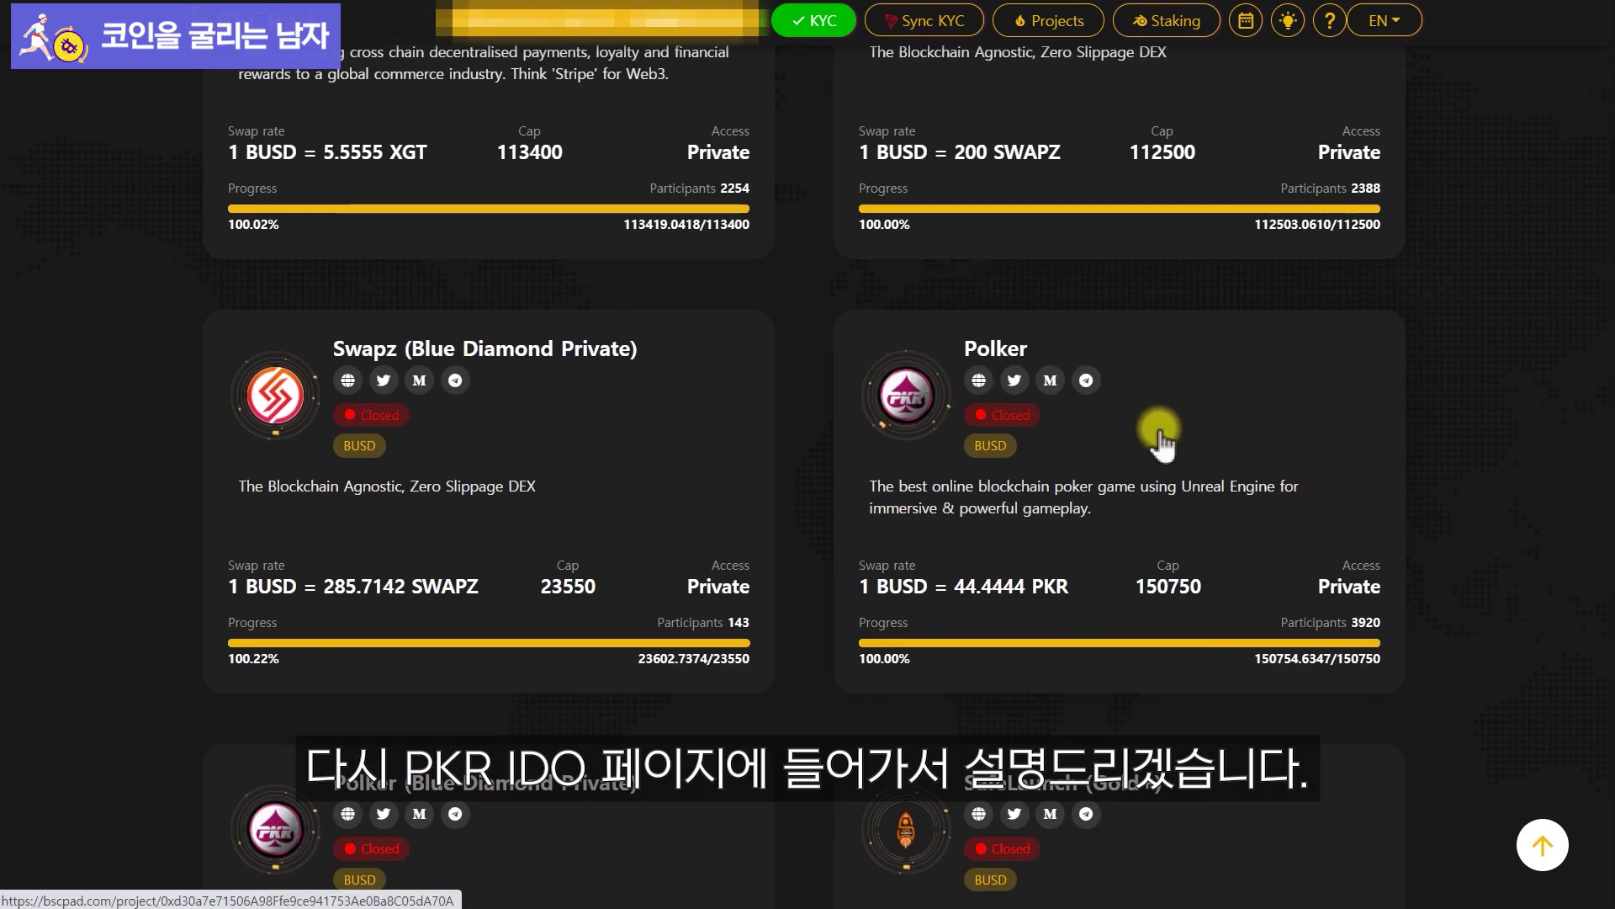
{"action": "left_click", "coordinate": [1161, 434]}
{"action": "scroll", "coordinate": [541, 397], "scroll_direction": "up", "scroll_amount": 2}
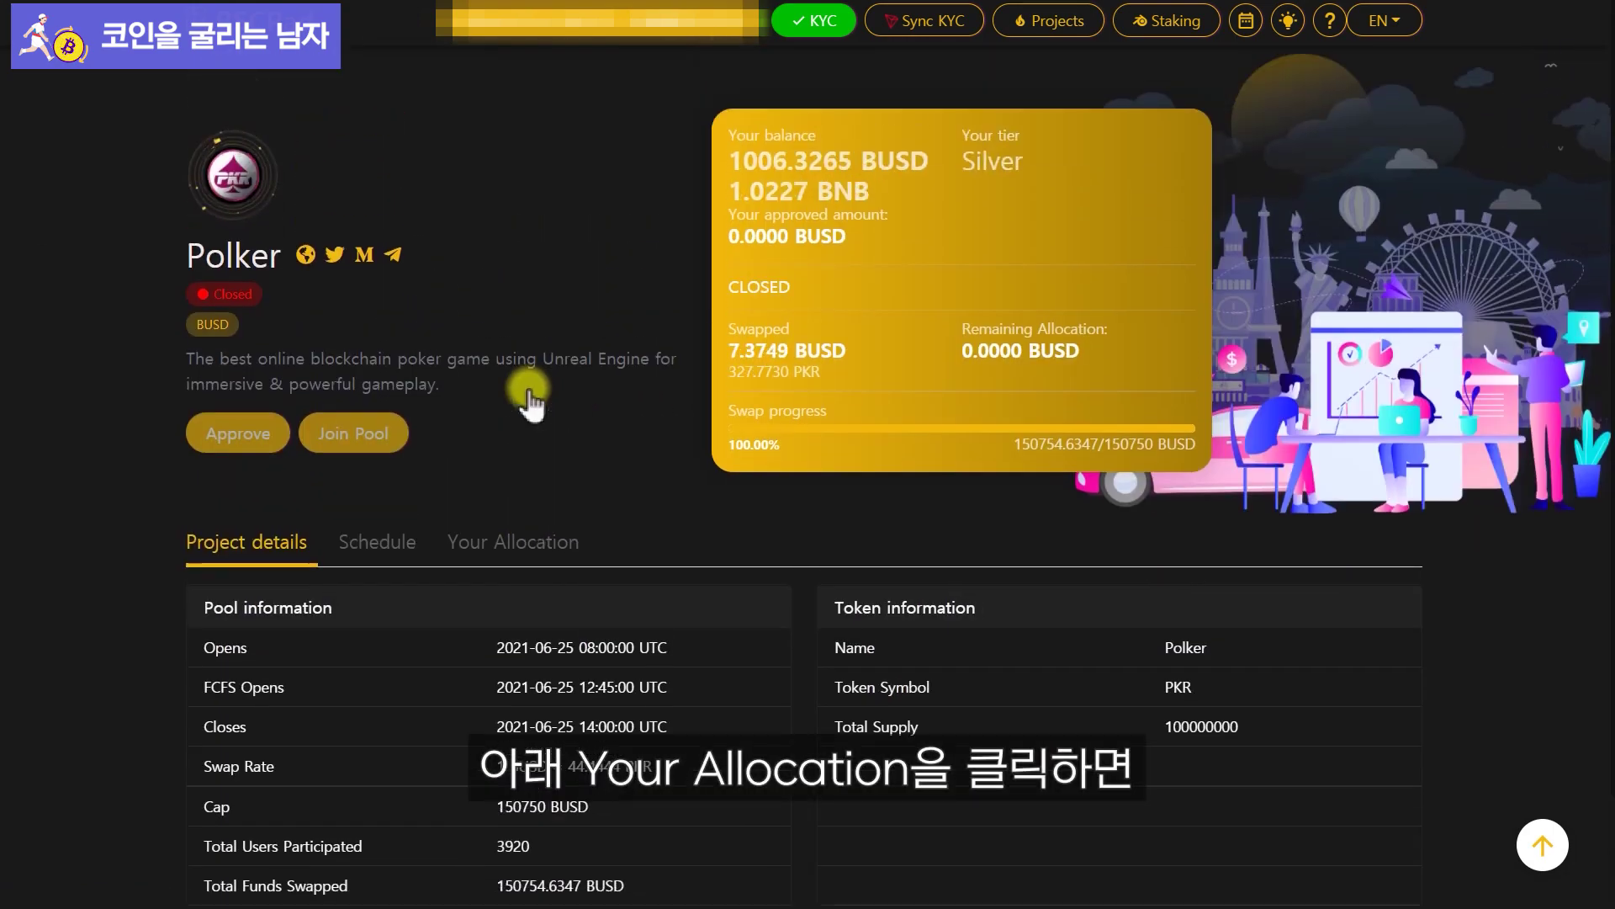
Open Polker's personal allocation table and examine the claimed amounts and the claim action for each vesting date.
{"action": "left_click", "coordinate": [524, 545]}
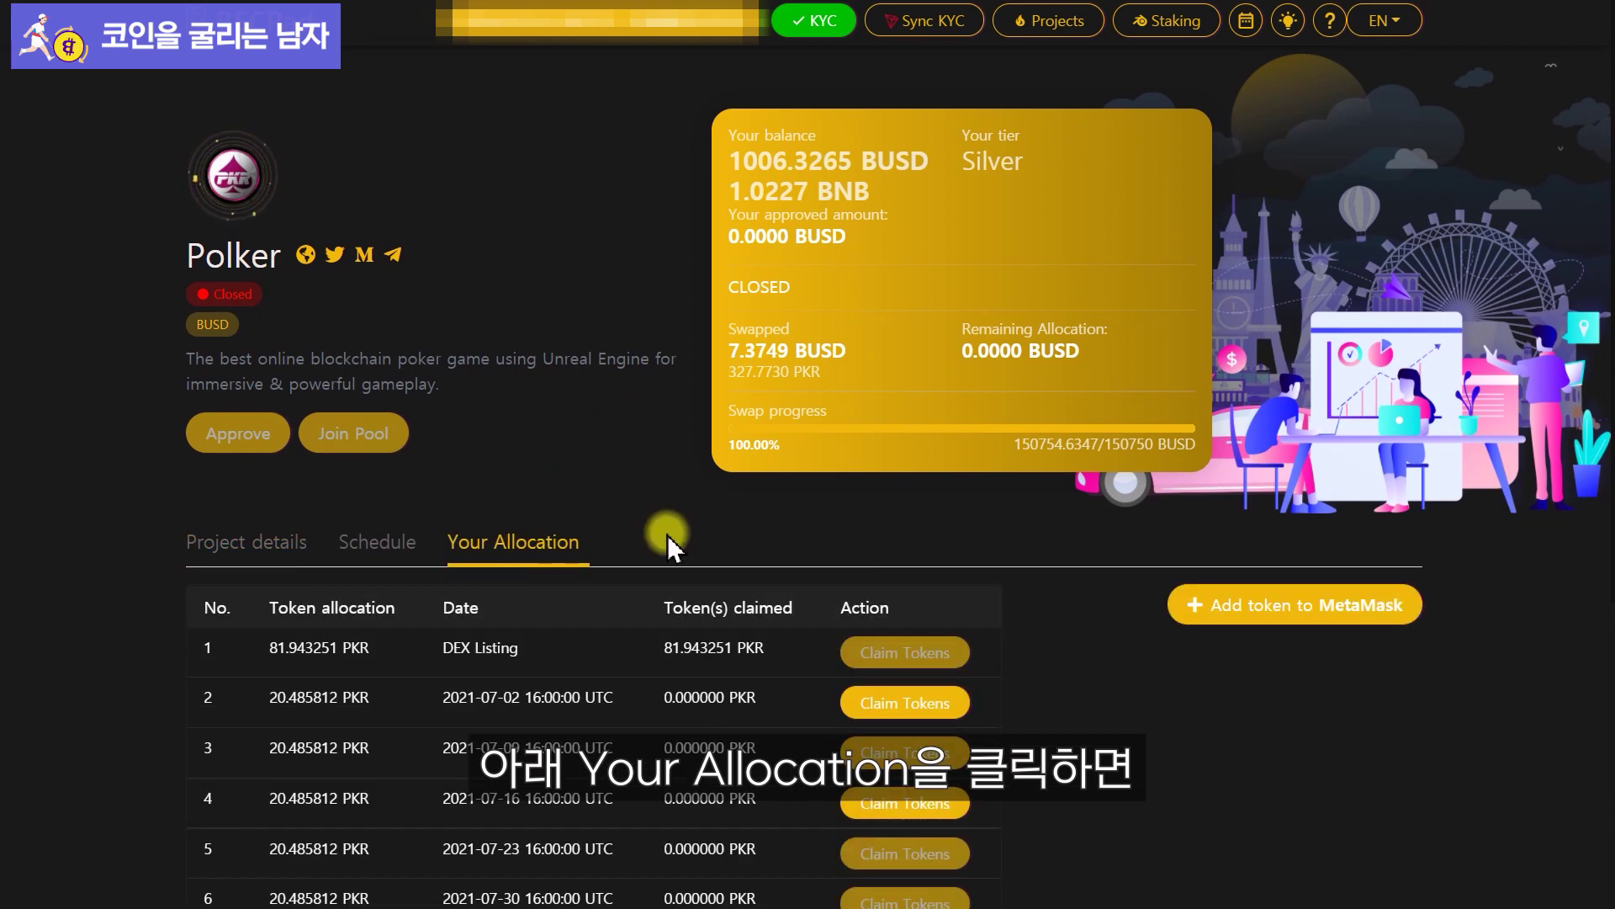
{"action": "scroll", "coordinate": [671, 547], "scroll_direction": "down", "scroll_amount": 5}
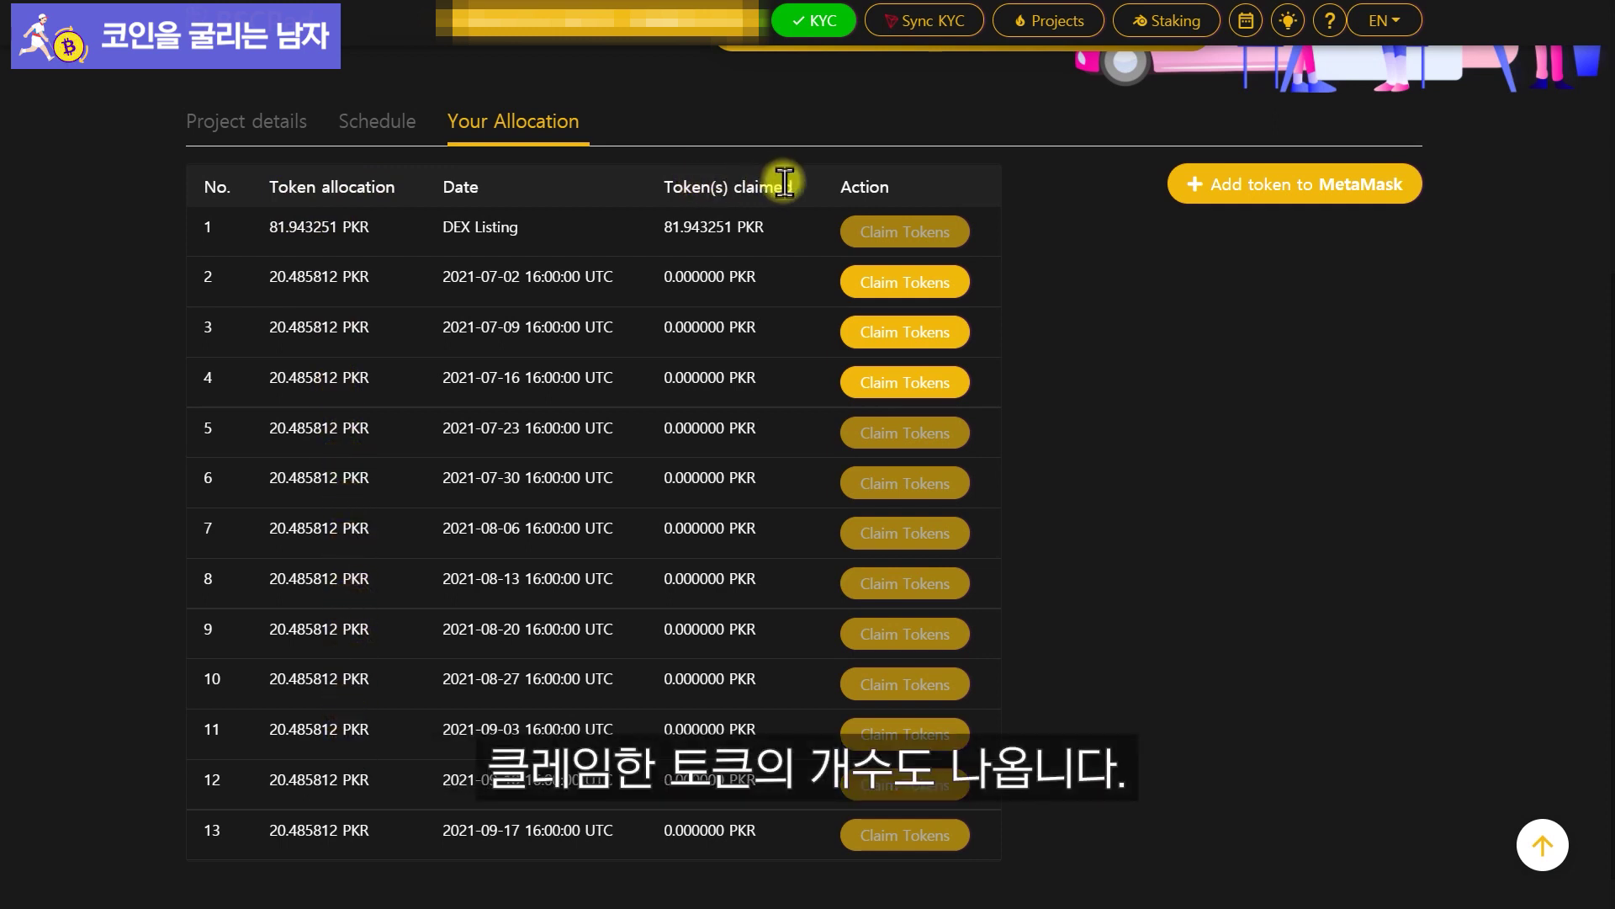
{"action": "left_click_drag", "start_coordinate": [660, 224], "coordinate": [769, 240]}
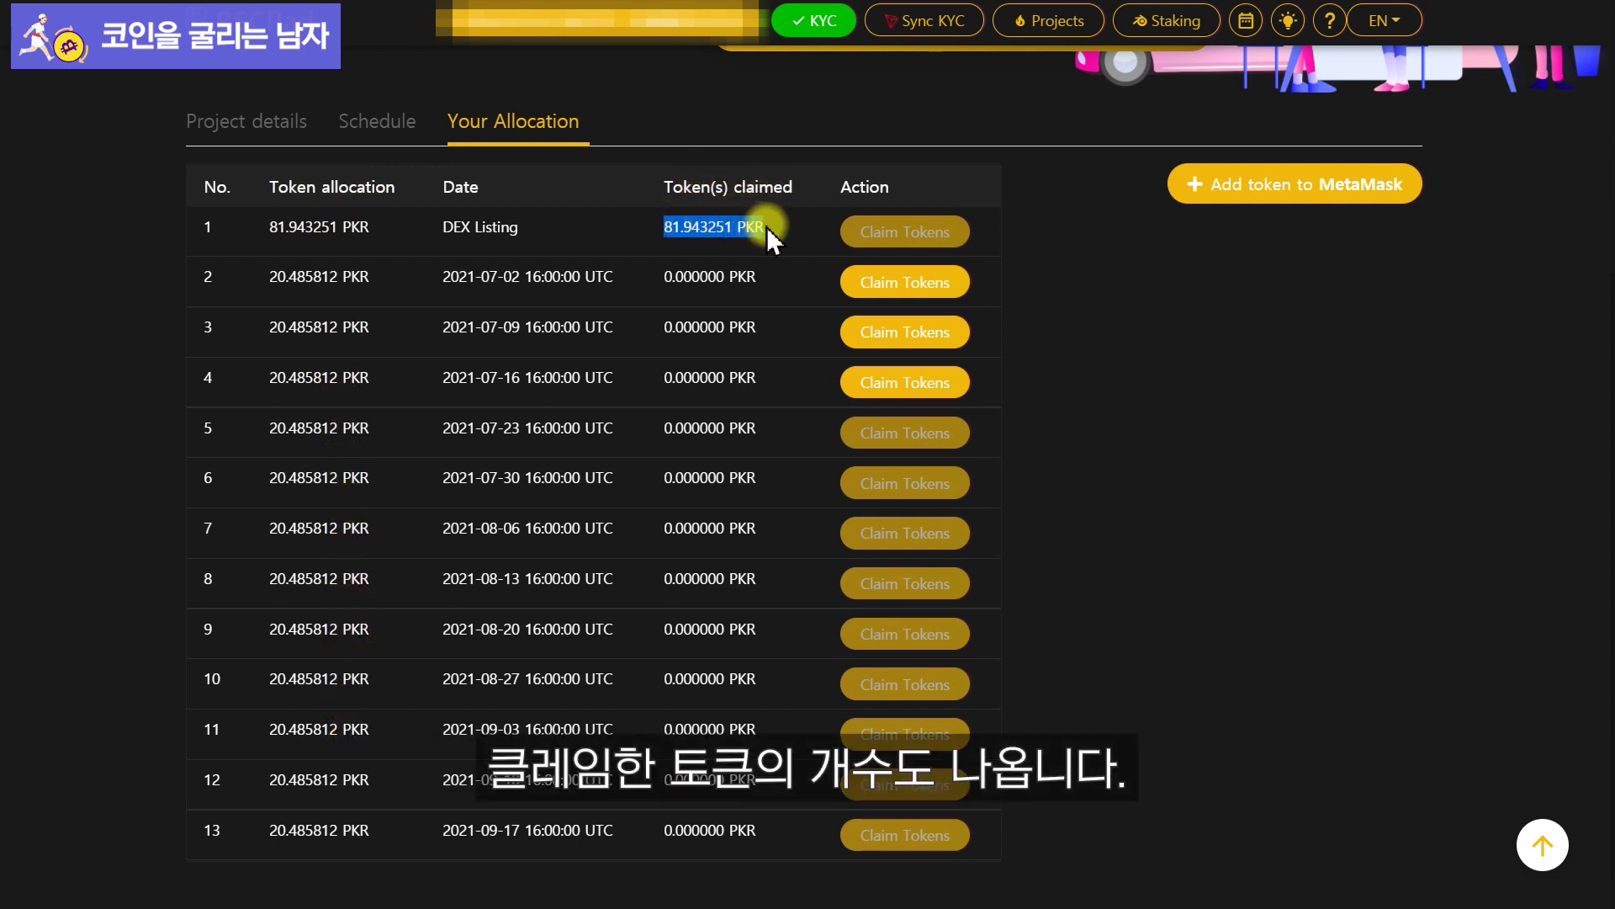
{"action": "left_click", "coordinate": [794, 223]}
{"action": "left_click_drag", "start_coordinate": [845, 178], "coordinate": [880, 187]}
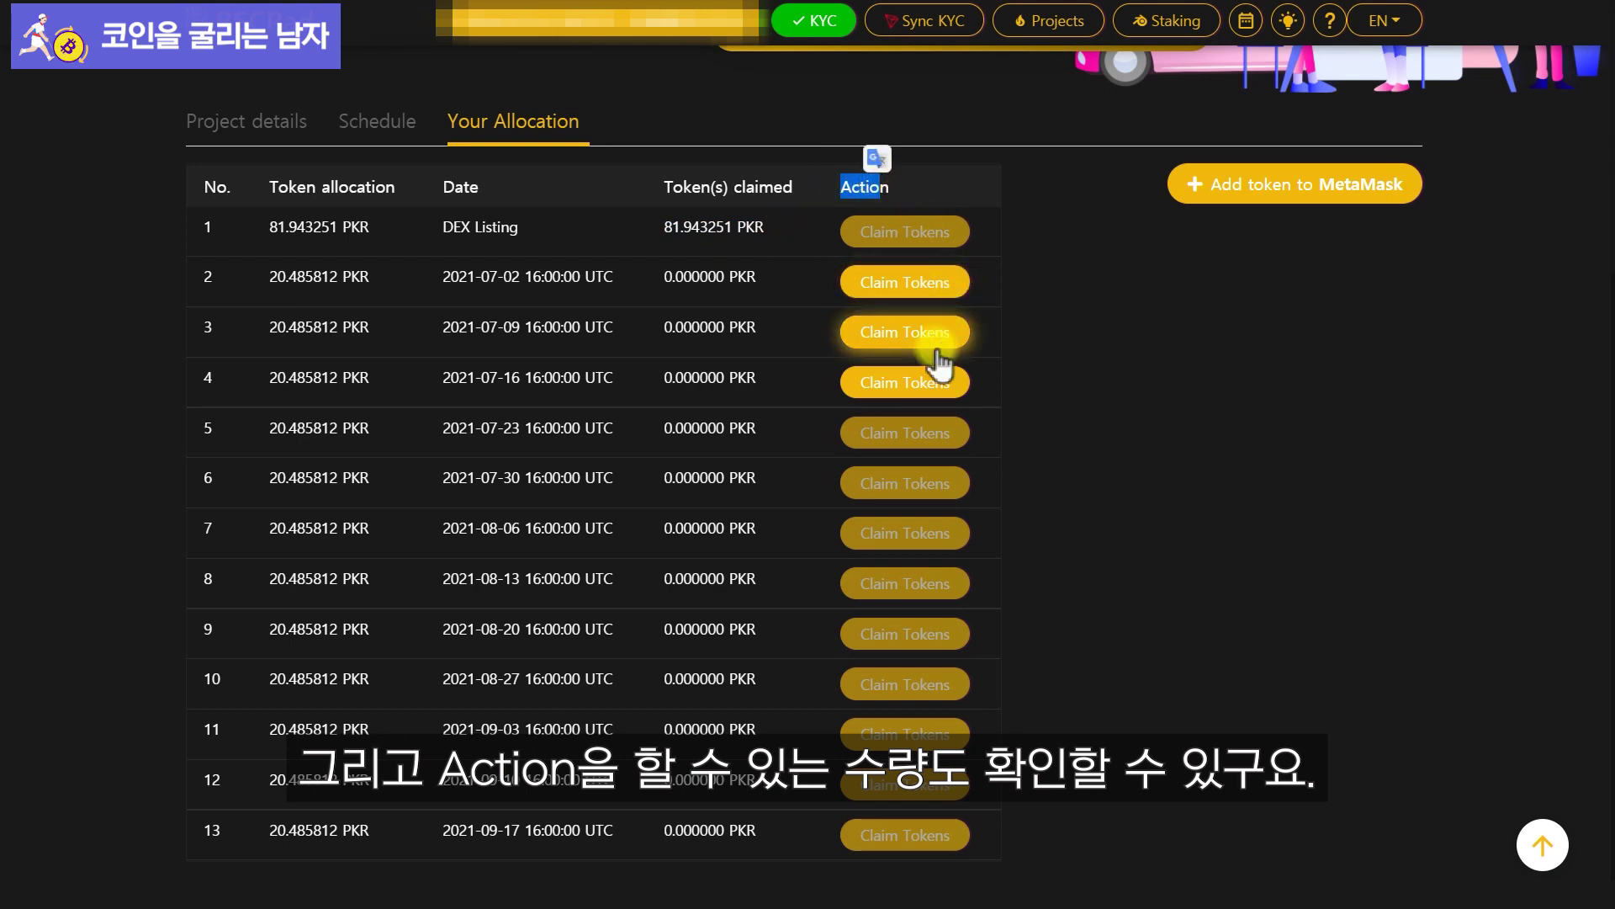
{"action": "left_click", "coordinate": [1082, 300]}
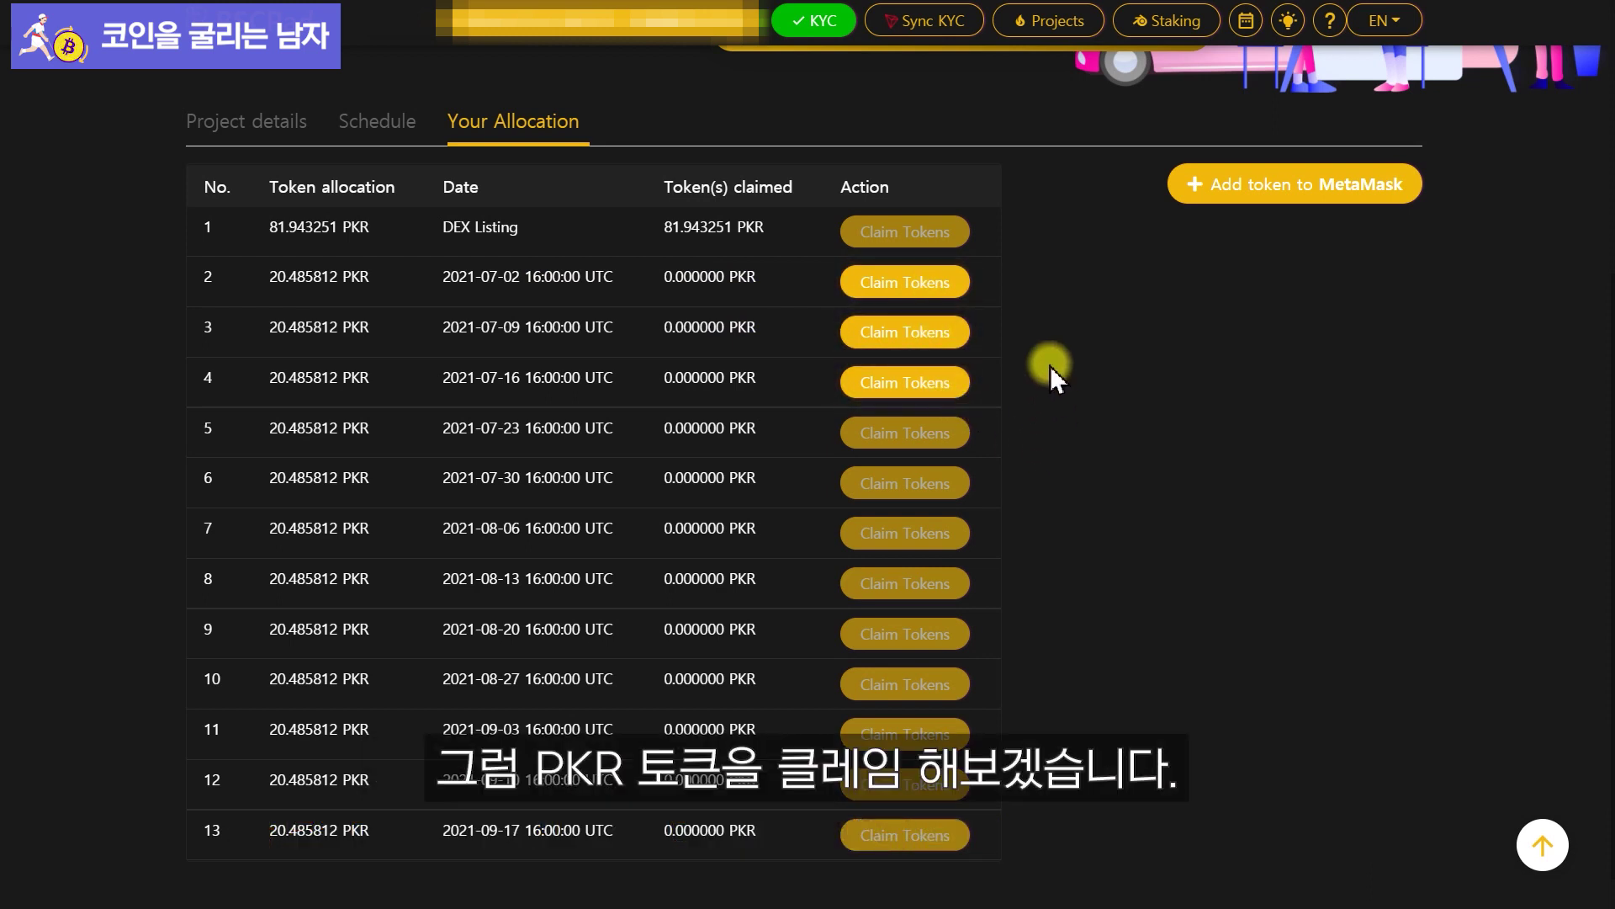
Claim the 2021-07-02 PKR allocation, approve the wallet transaction, and check the claimed amount in that row.
{"action": "left_click", "coordinate": [945, 286]}
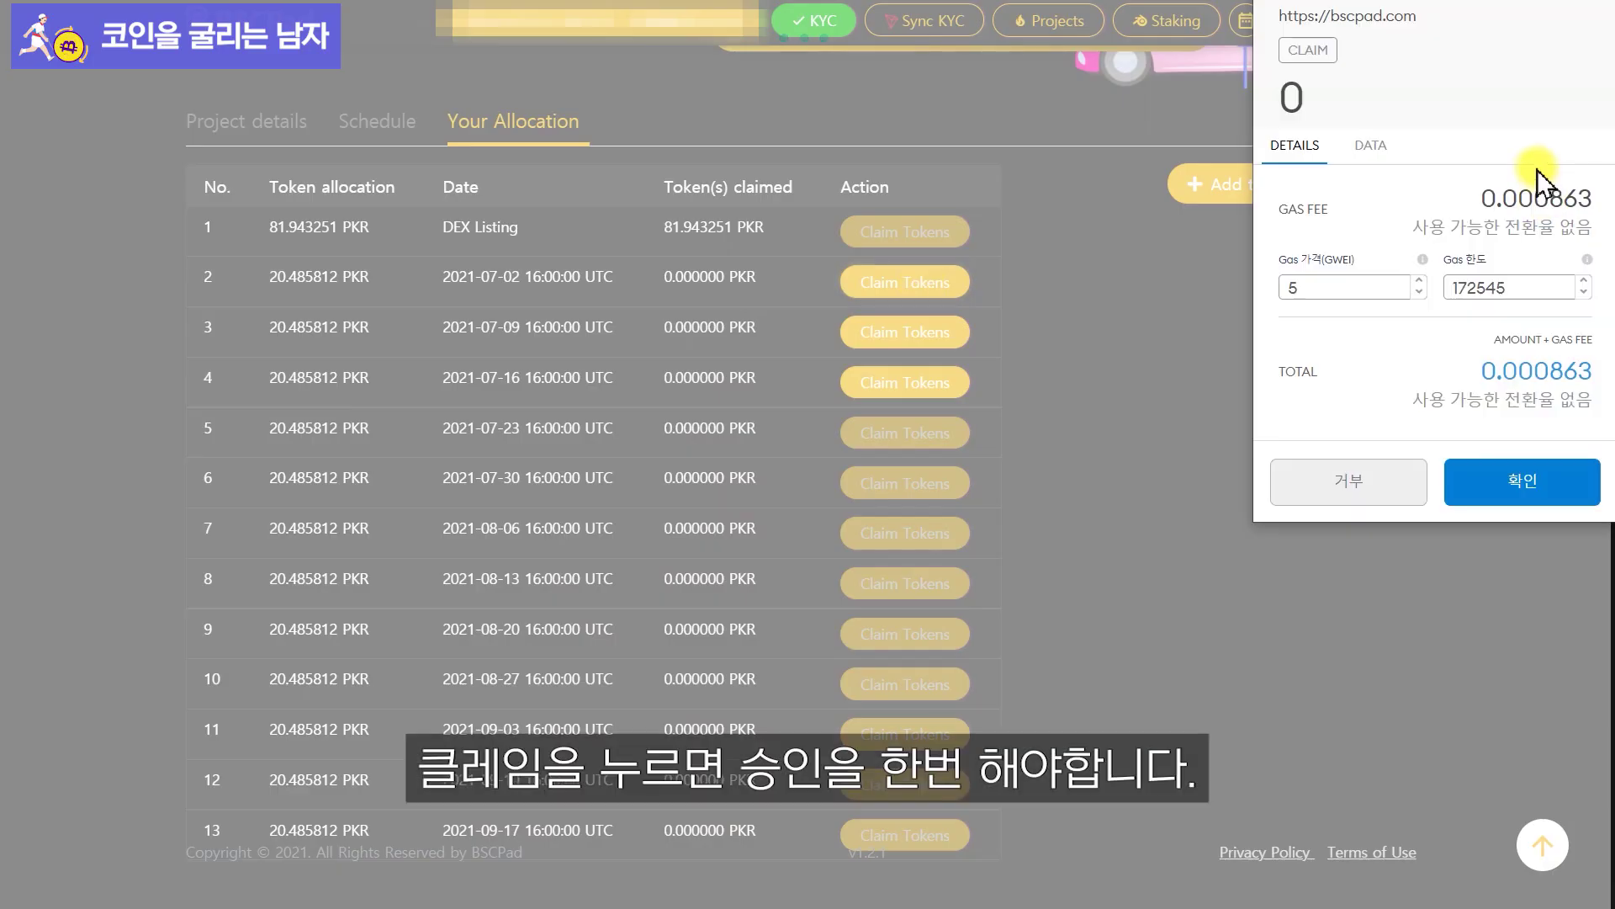
{"action": "left_click", "coordinate": [1540, 481]}
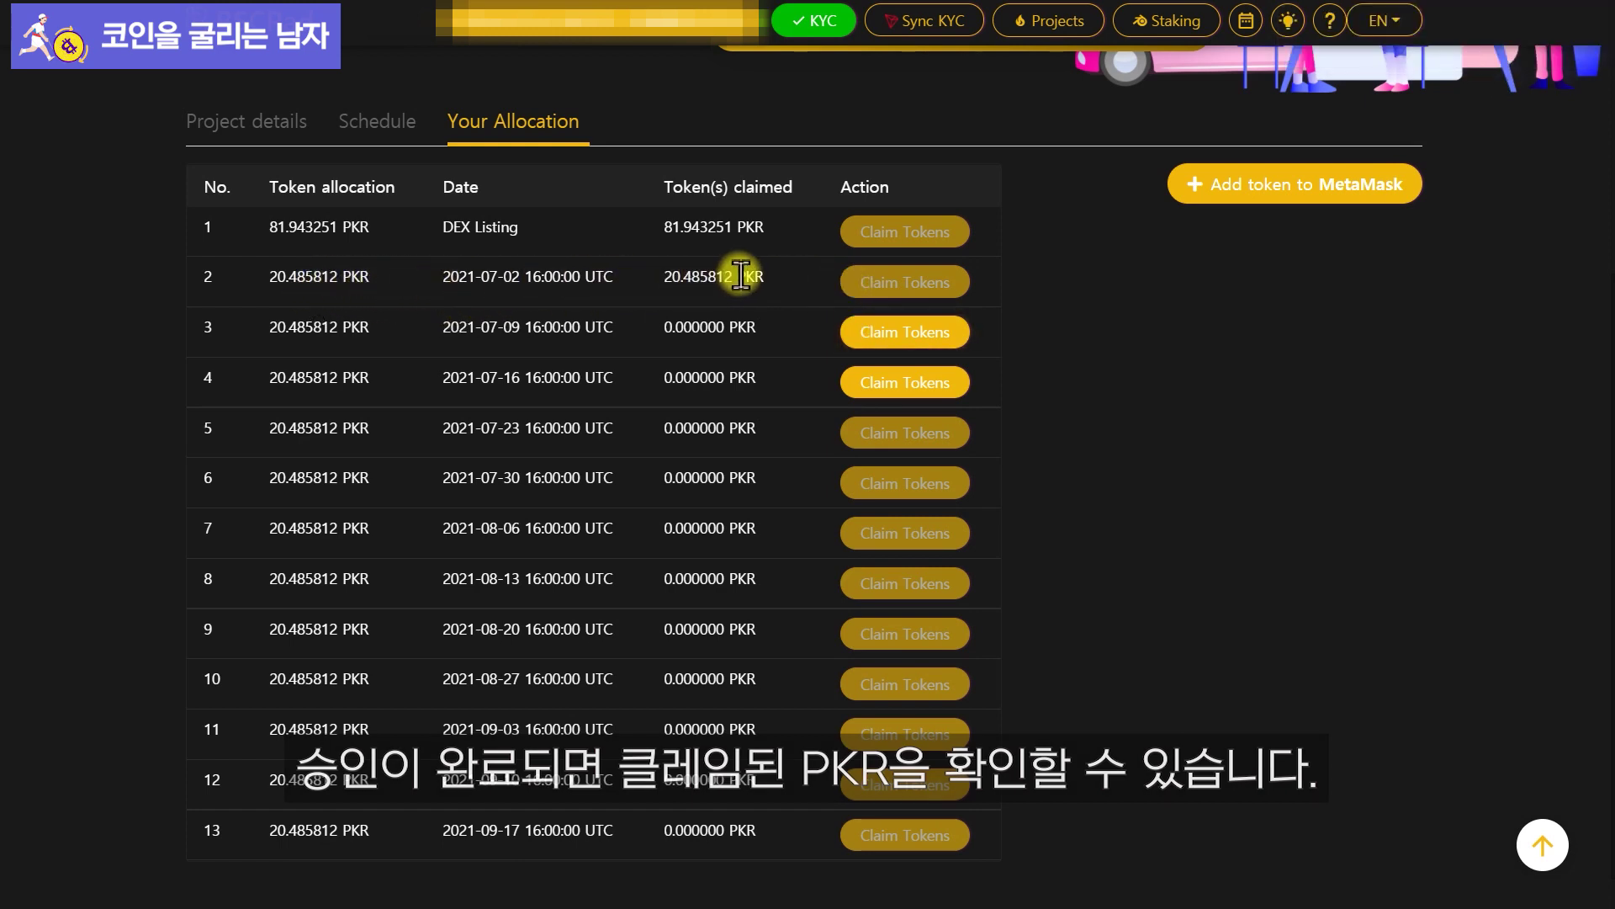
{"action": "left_click_drag", "start_coordinate": [661, 275], "coordinate": [759, 276]}
{"action": "left_click", "coordinate": [804, 274]}
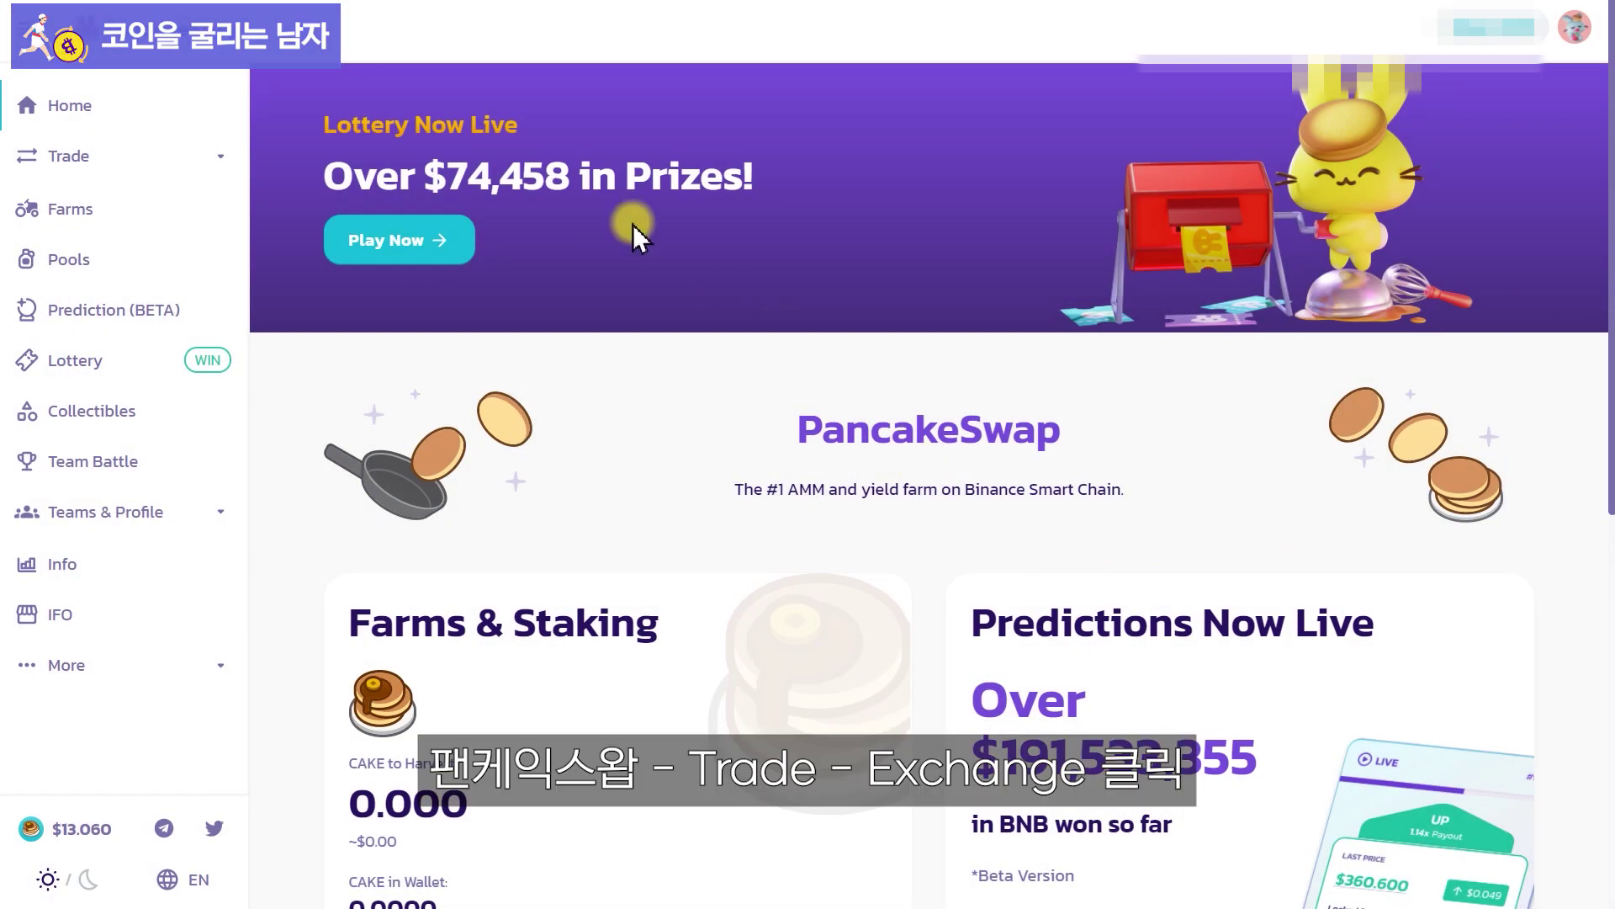
Switch to PancakeSwap, open its token exchange, and open the token search for the currency to swap from.
{"action": "left_click", "coordinate": [155, 164]}
{"action": "left_click", "coordinate": [120, 210]}
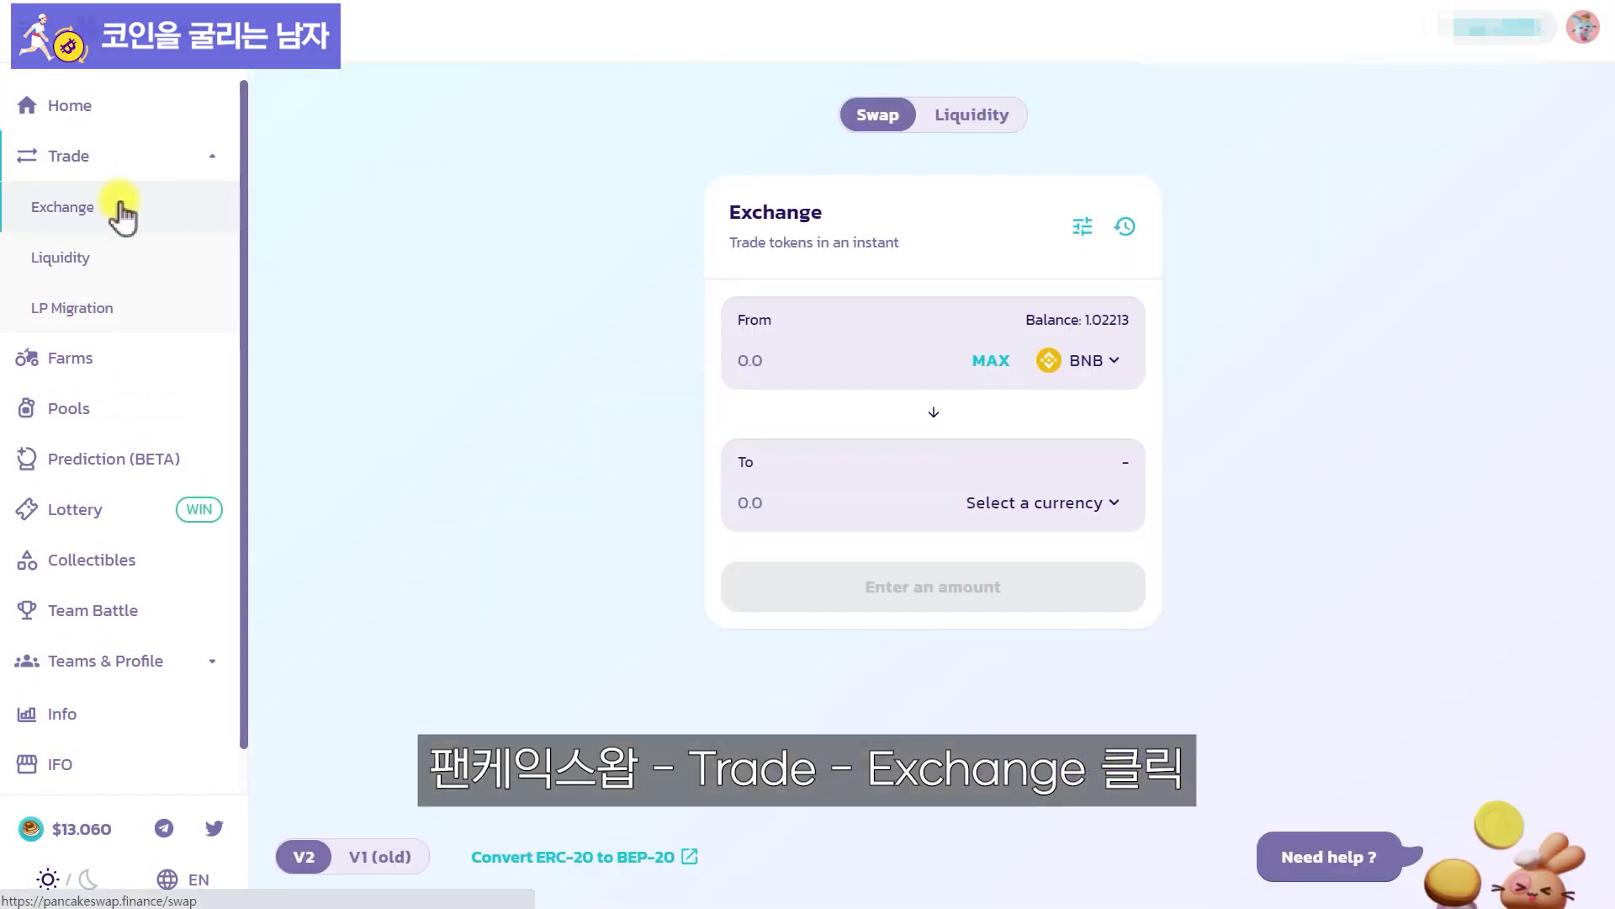
{"action": "left_click", "coordinate": [1112, 369]}
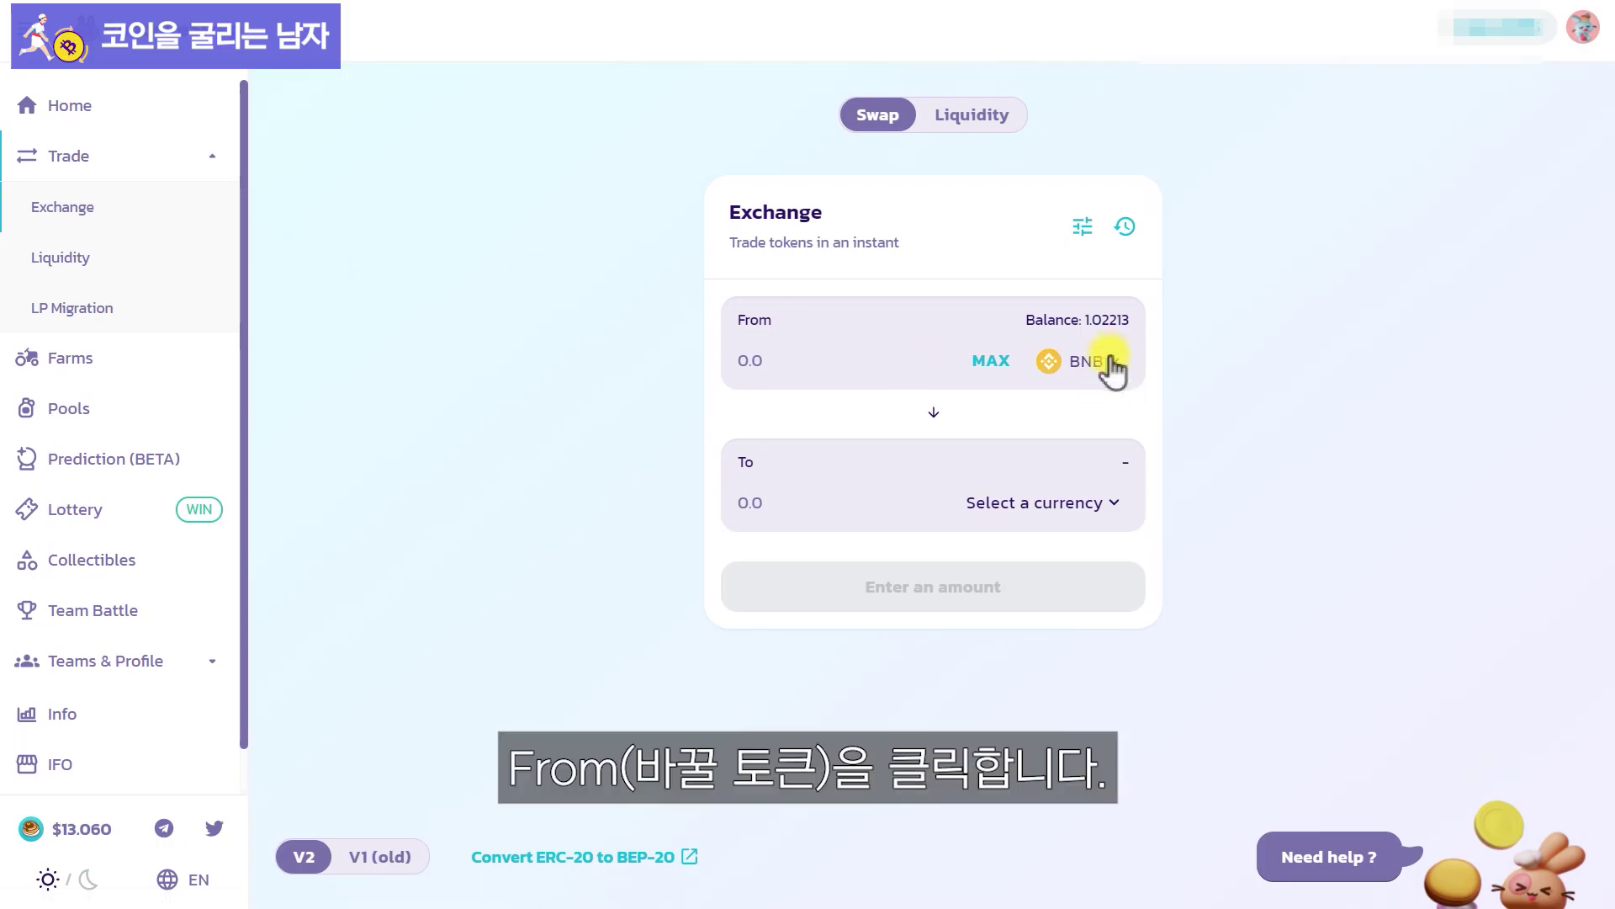
{"action": "left_click", "coordinate": [721, 244]}
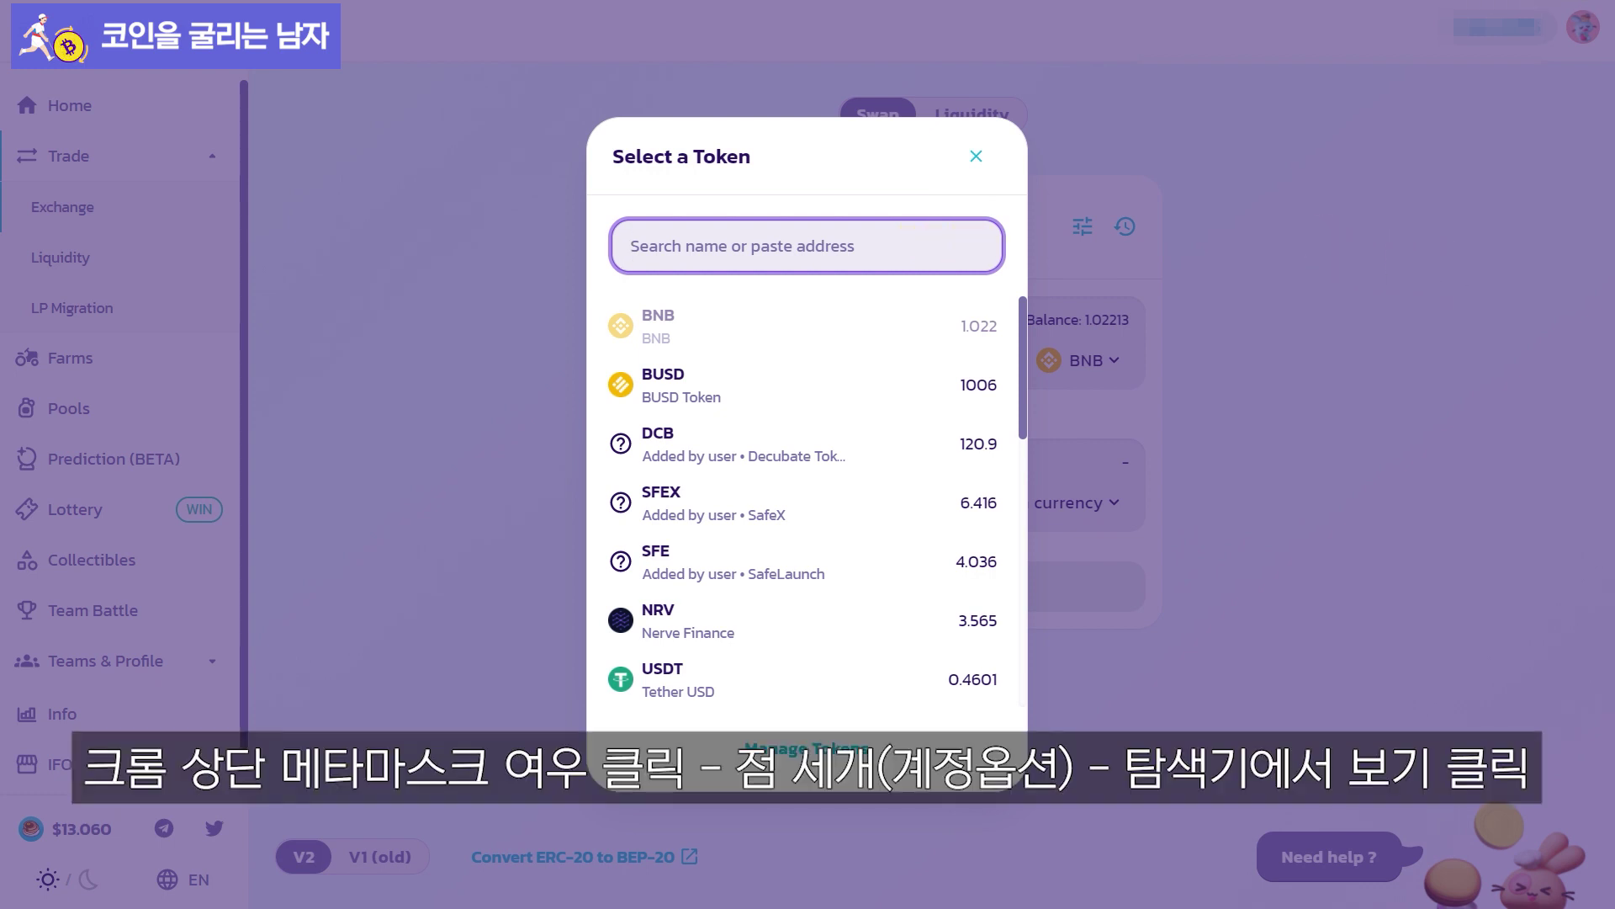
View the MetaMask account on BscScan and show its BEP-20 token transactions.
{"action": "left_click", "coordinate": [1460, 0]}
{"action": "left_click", "coordinate": [1447, 61]}
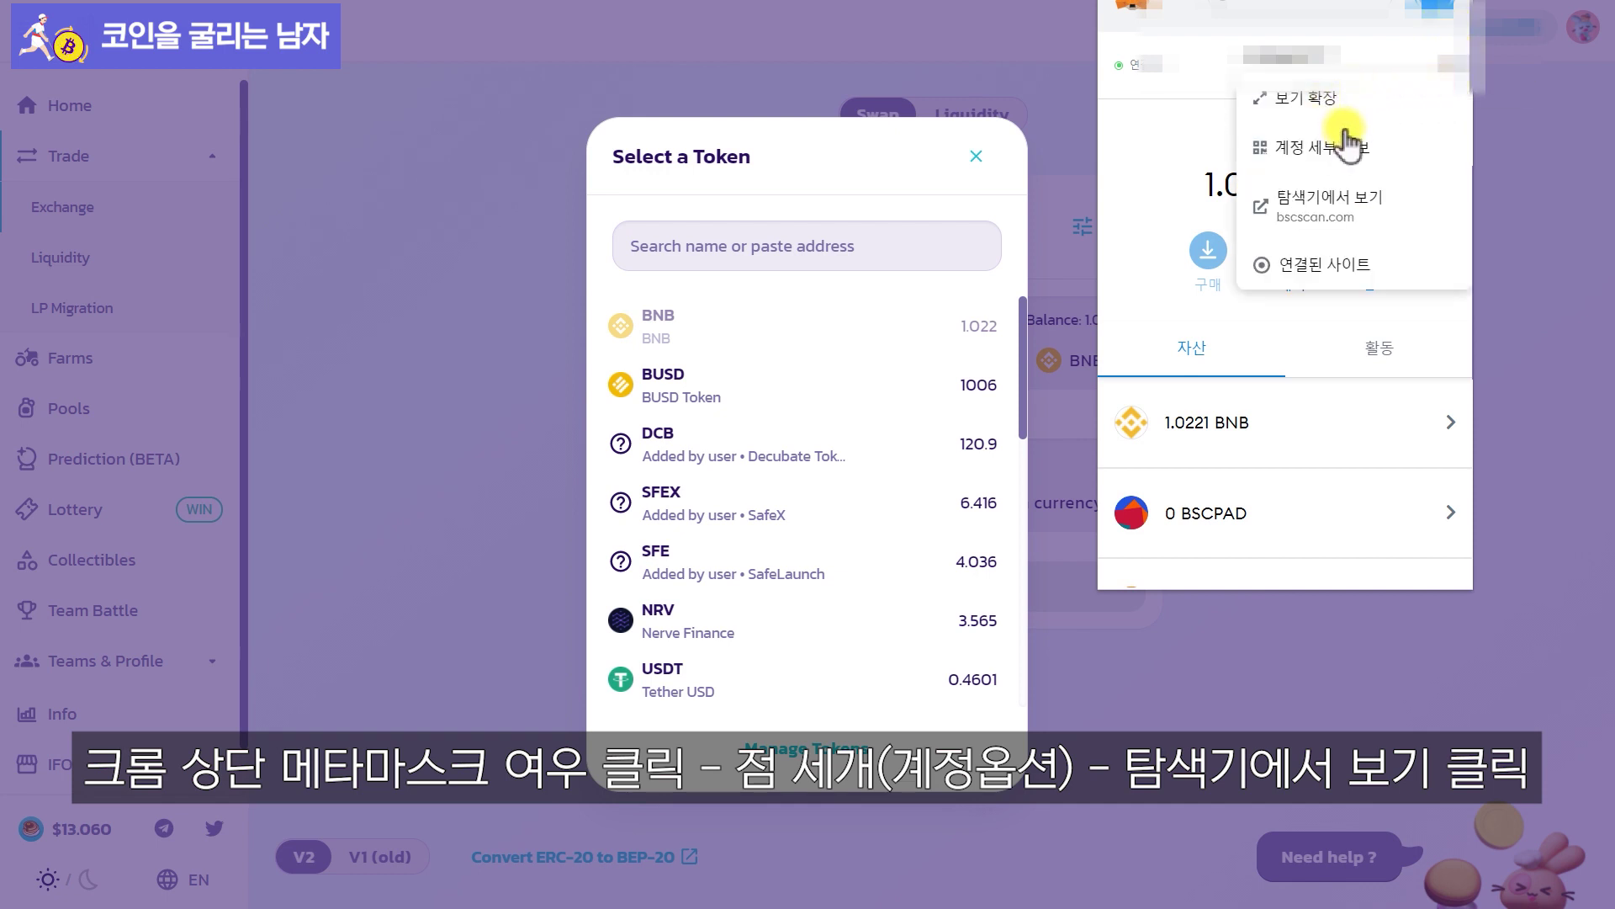
{"action": "left_click", "coordinate": [1314, 202]}
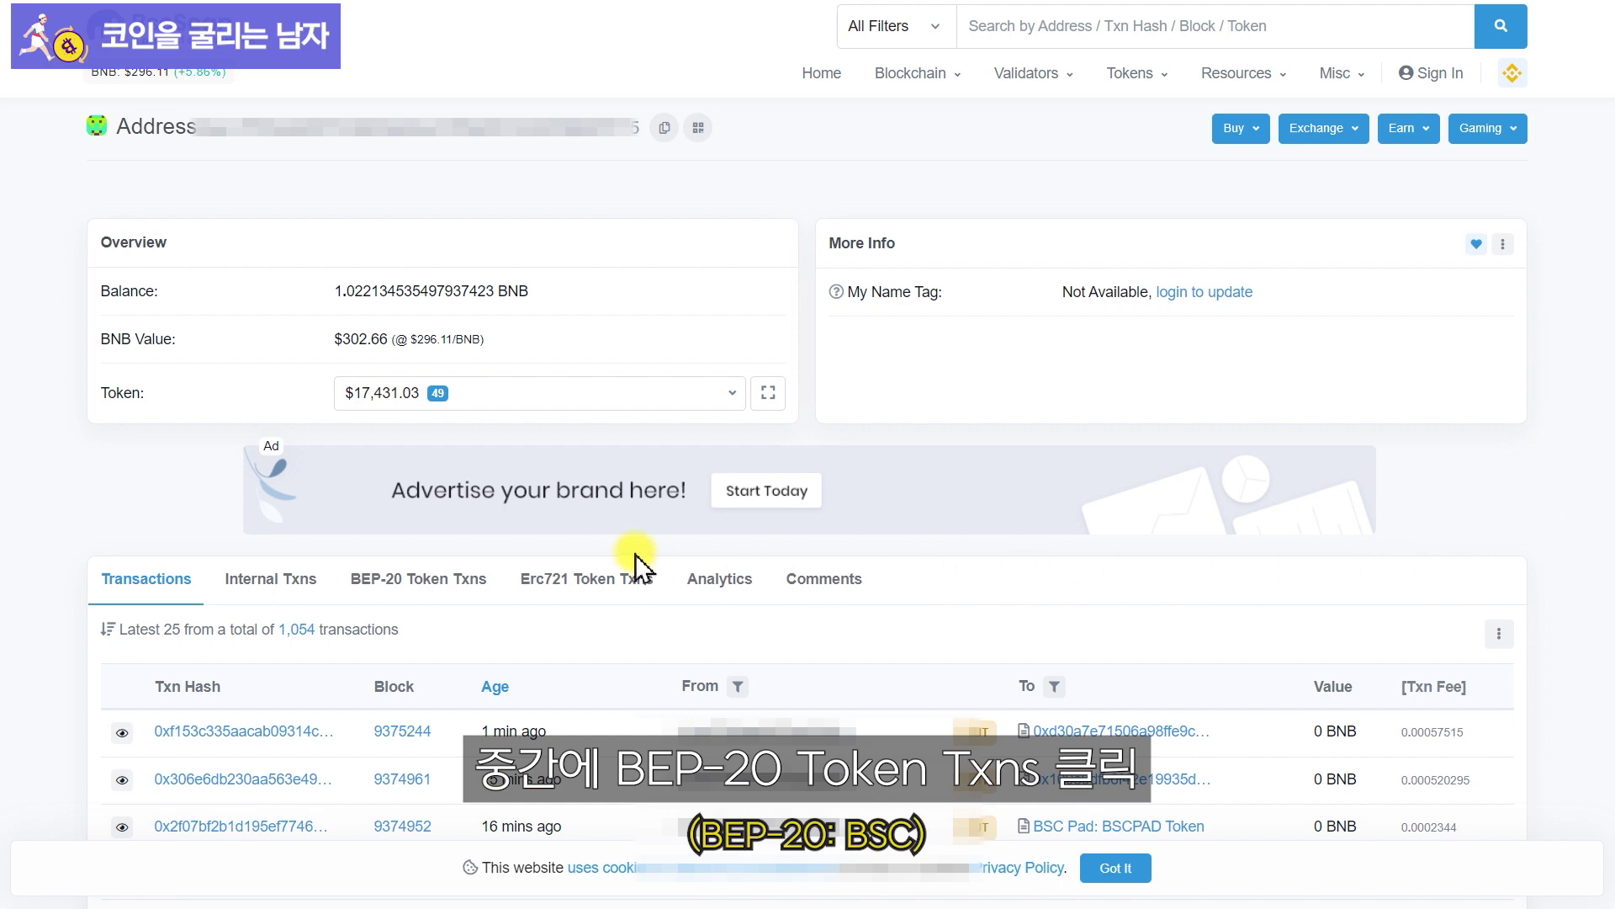
{"action": "left_click", "coordinate": [436, 586]}
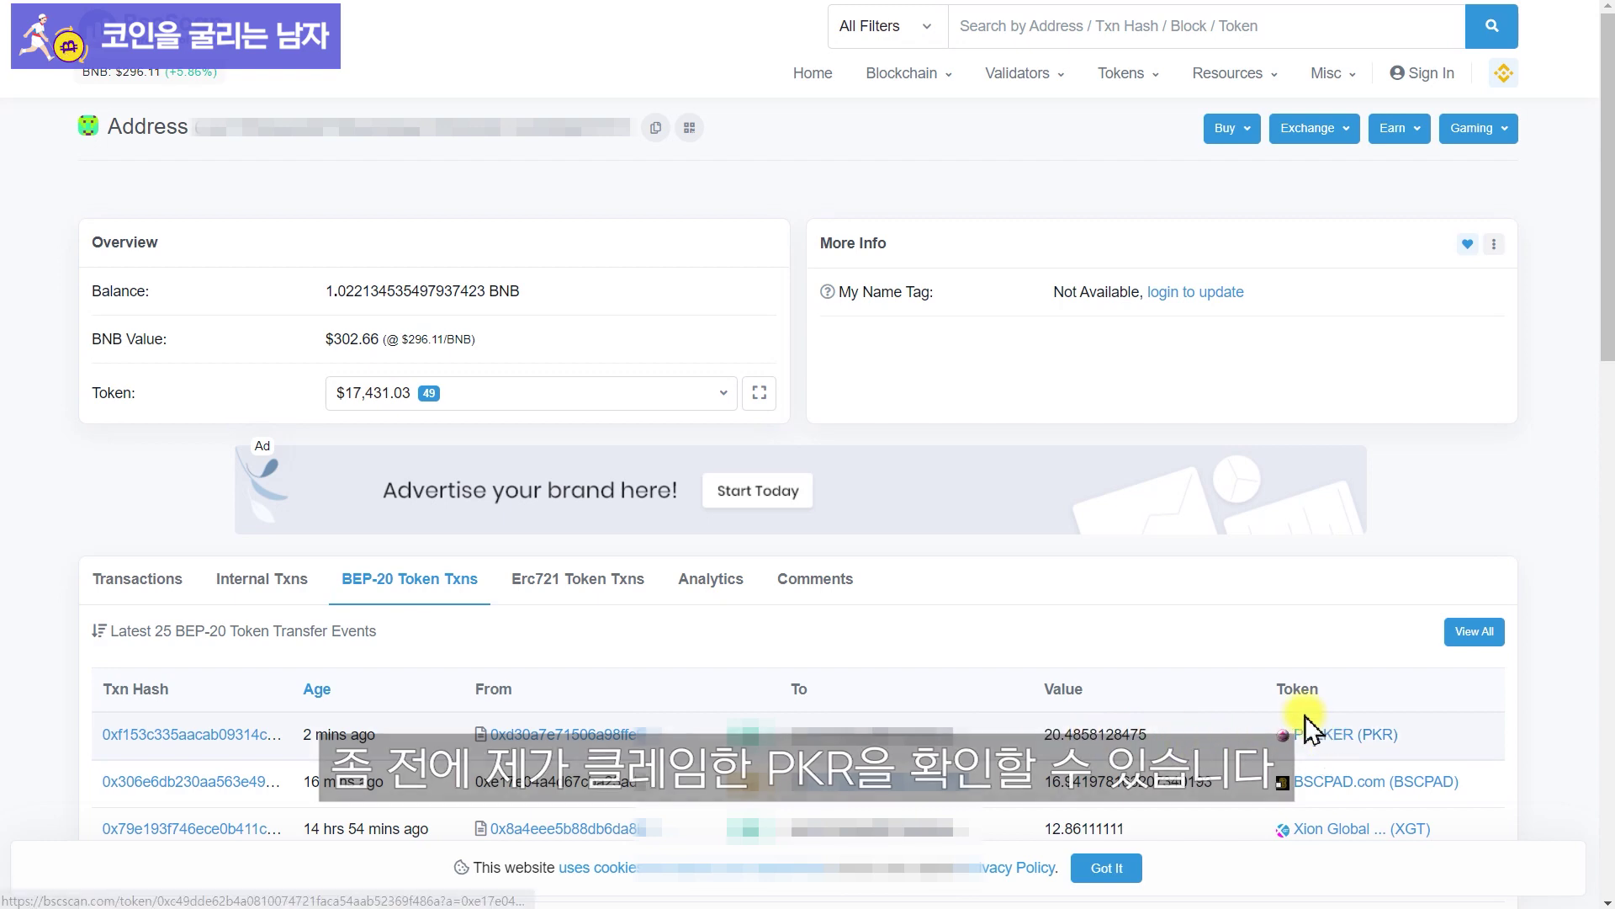
Open the POLKER (PKR) token page from the transfer list and copy its contract address.
{"action": "left_click", "coordinate": [1367, 739]}
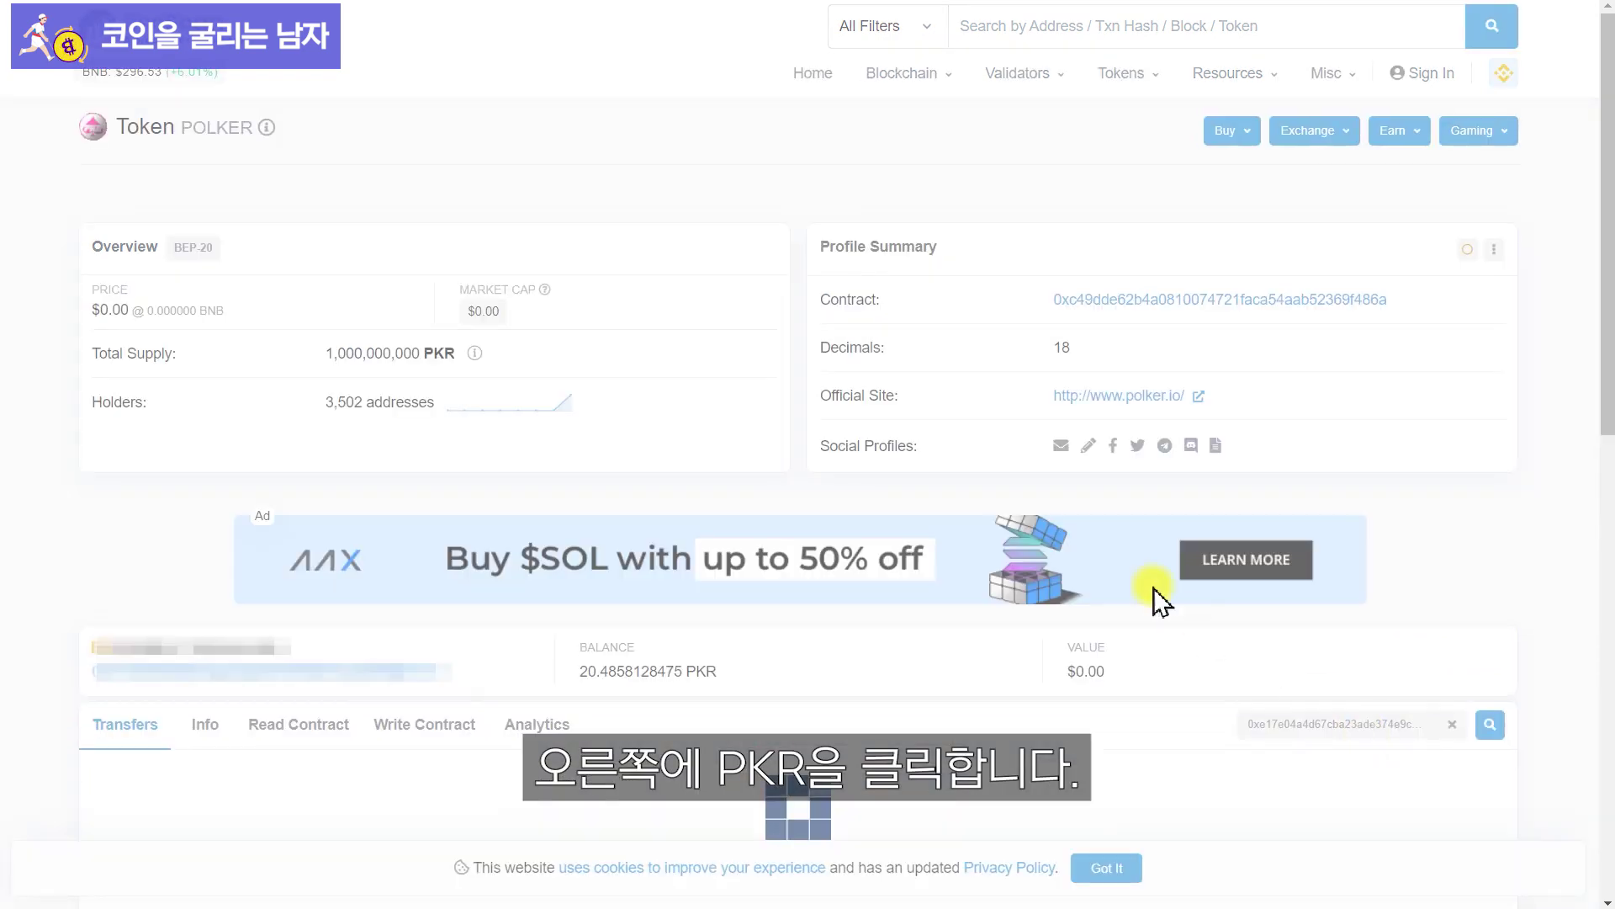
{"action": "left_click", "coordinate": [1401, 302]}
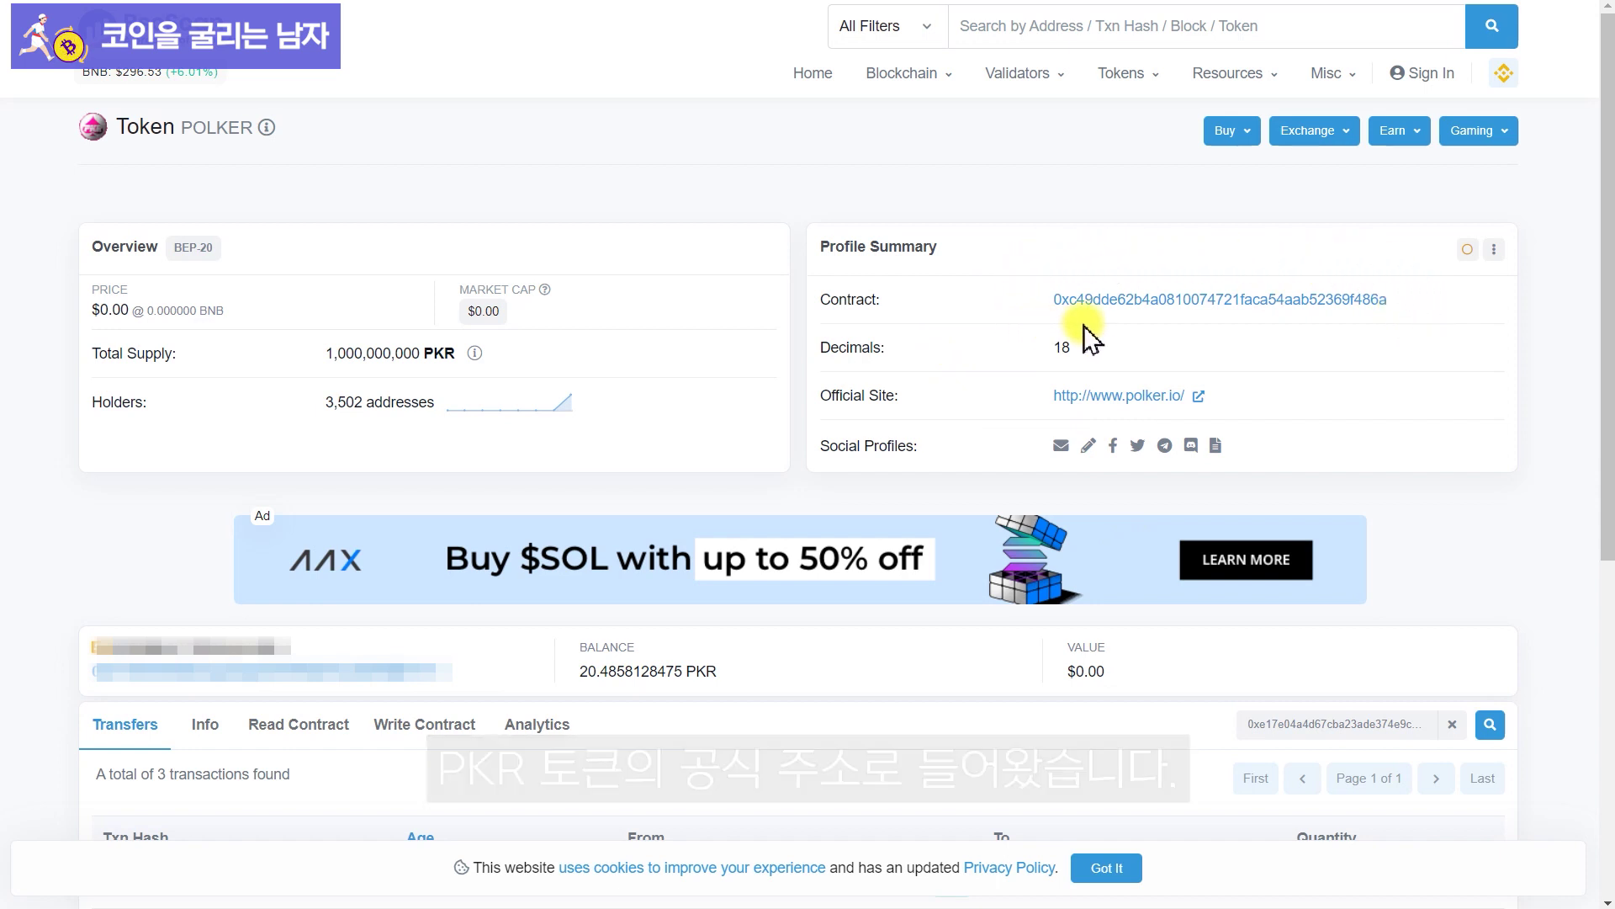
{"action": "left_click", "coordinate": [1402, 300]}
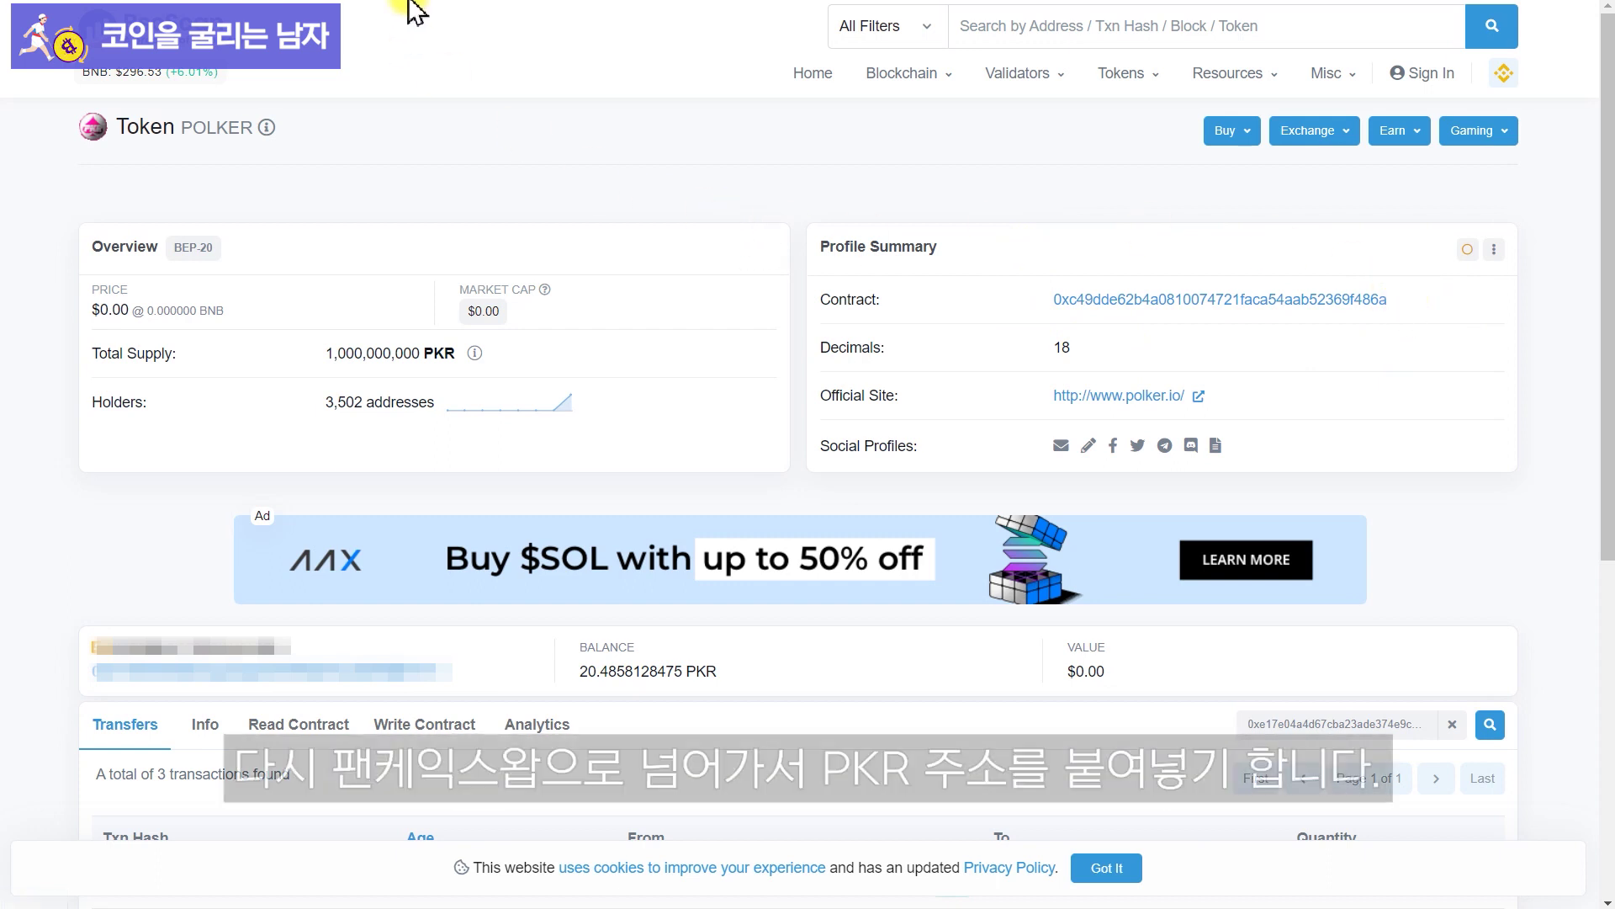
Return to PancakeSwap, look up PKR by the copied contract address, accept the risk notice and import it as the From token.
{"action": "left_click", "coordinate": [546, 2]}
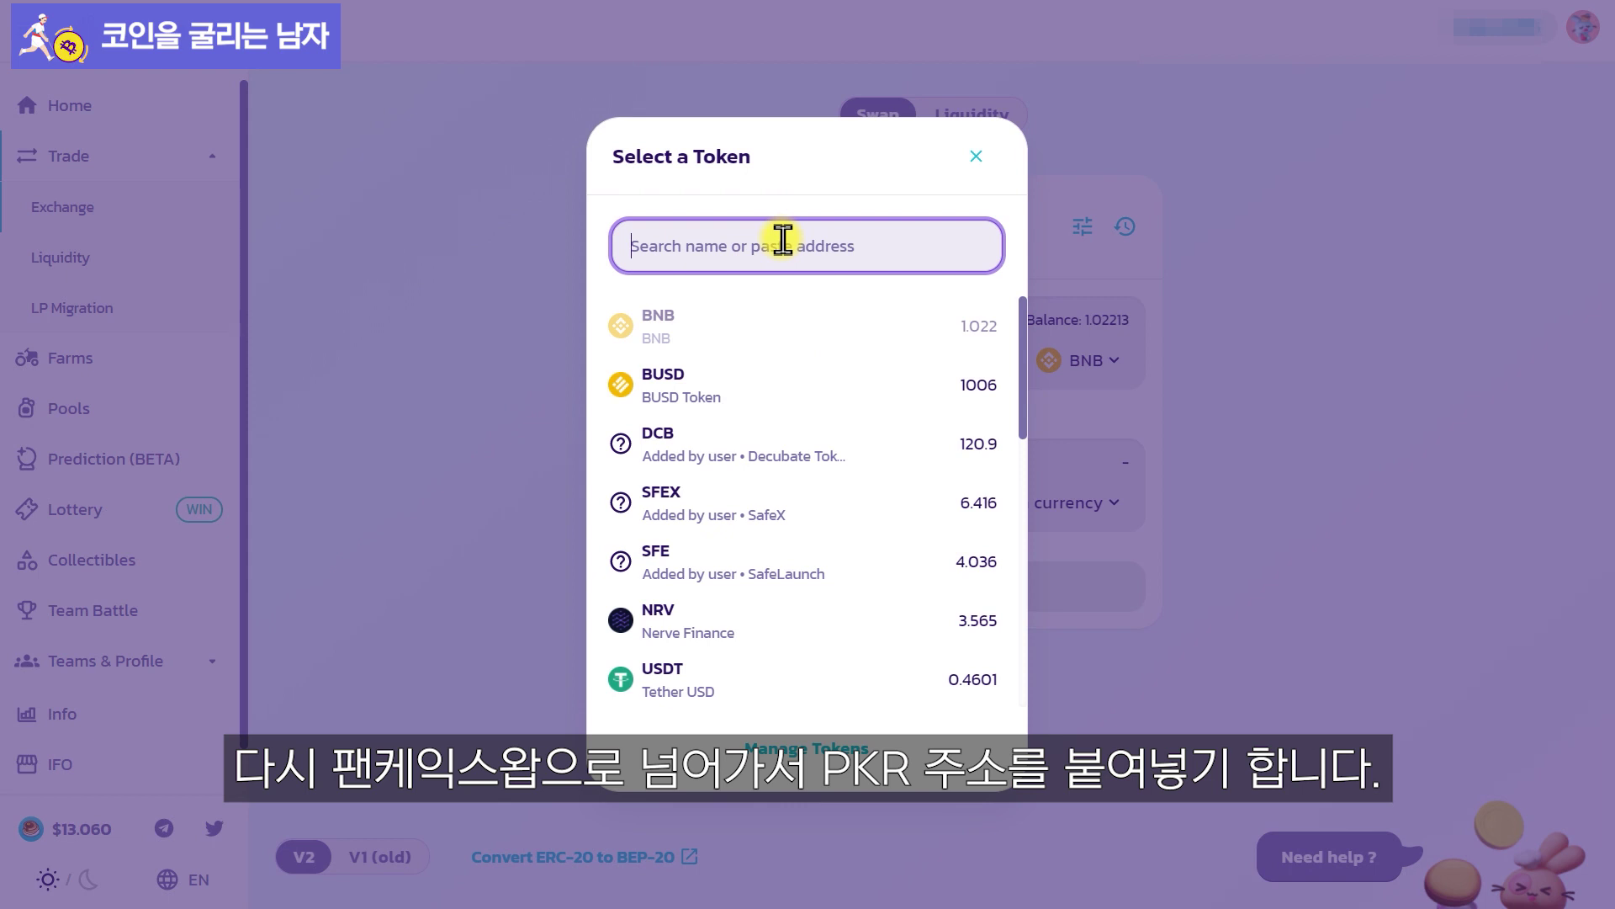
{"action": "key", "text": "ctrl+v"}
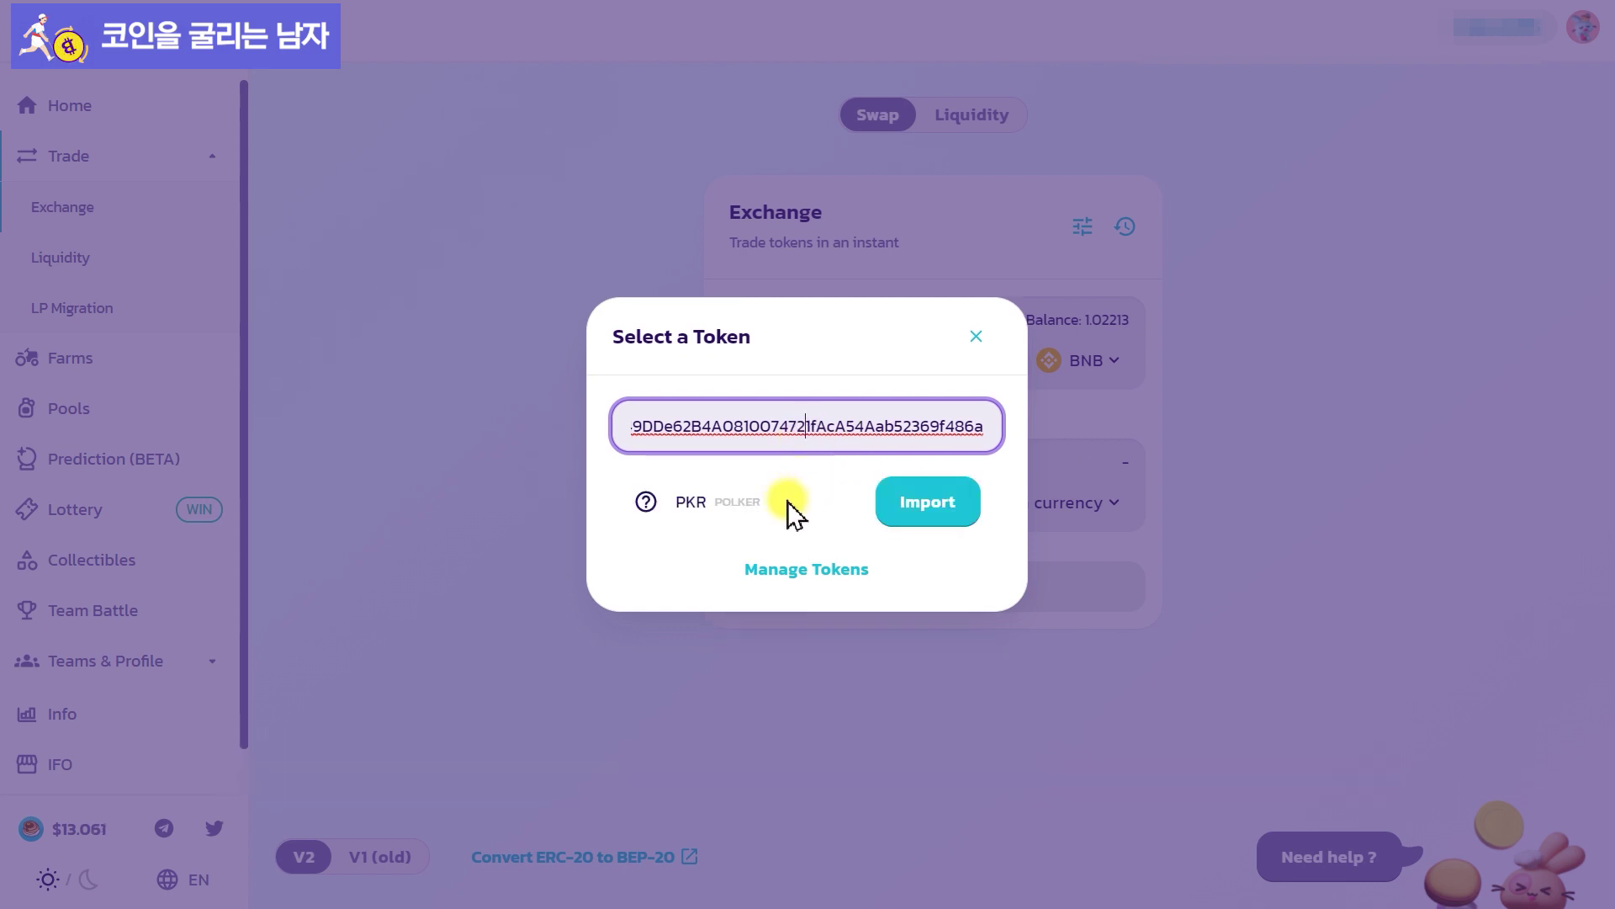
{"action": "left_click", "coordinate": [926, 503]}
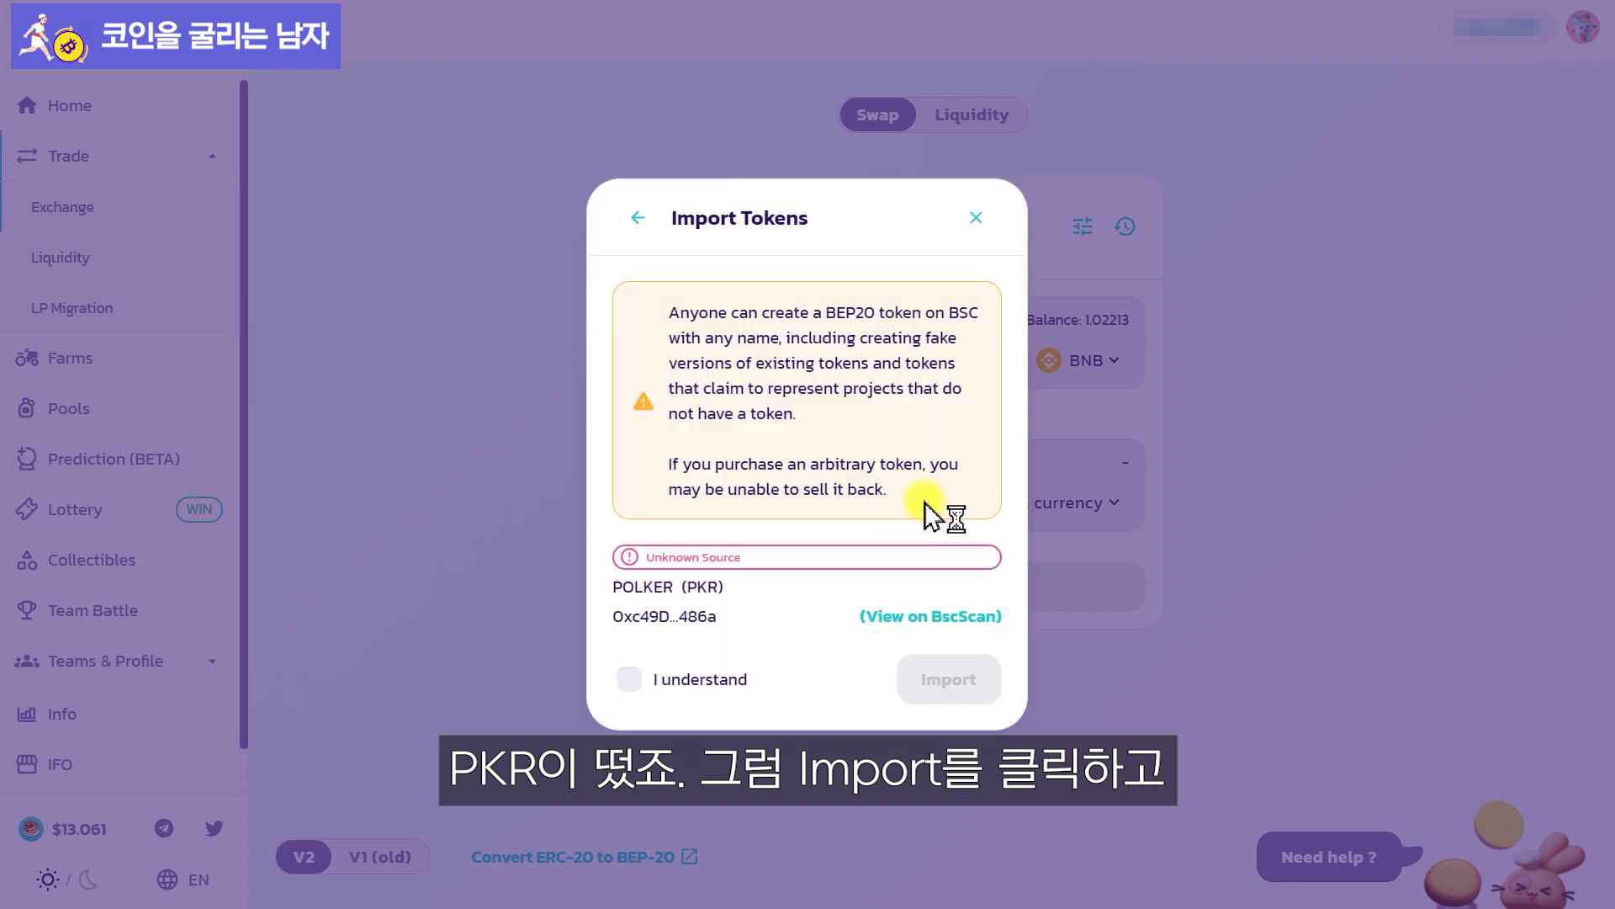
{"action": "left_click", "coordinate": [745, 677]}
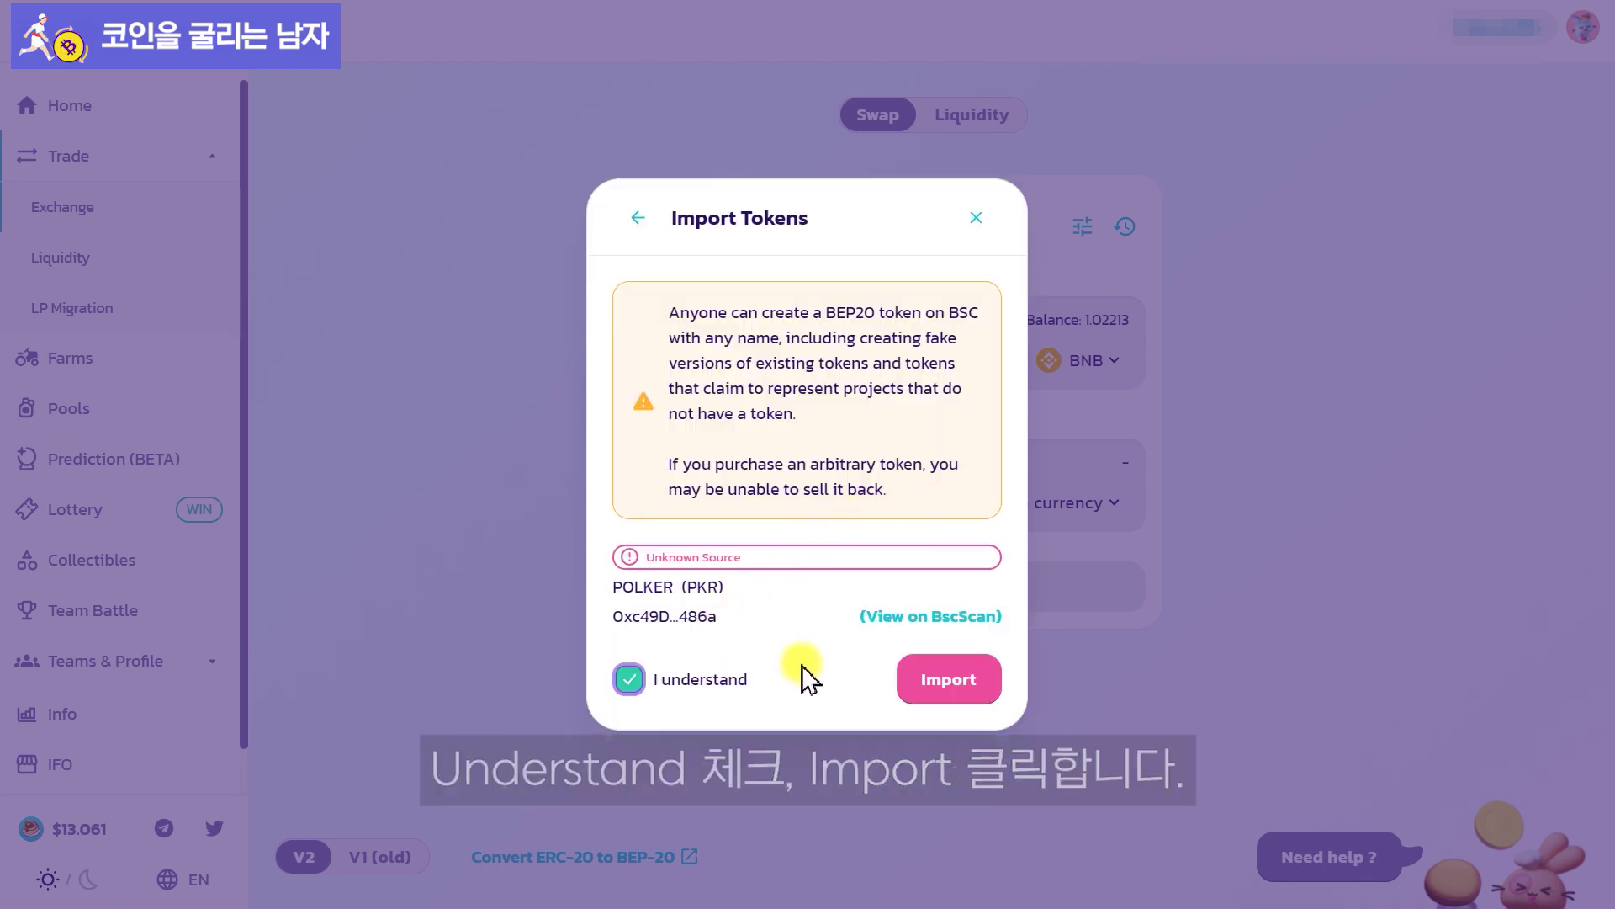
{"action": "left_click", "coordinate": [959, 686]}
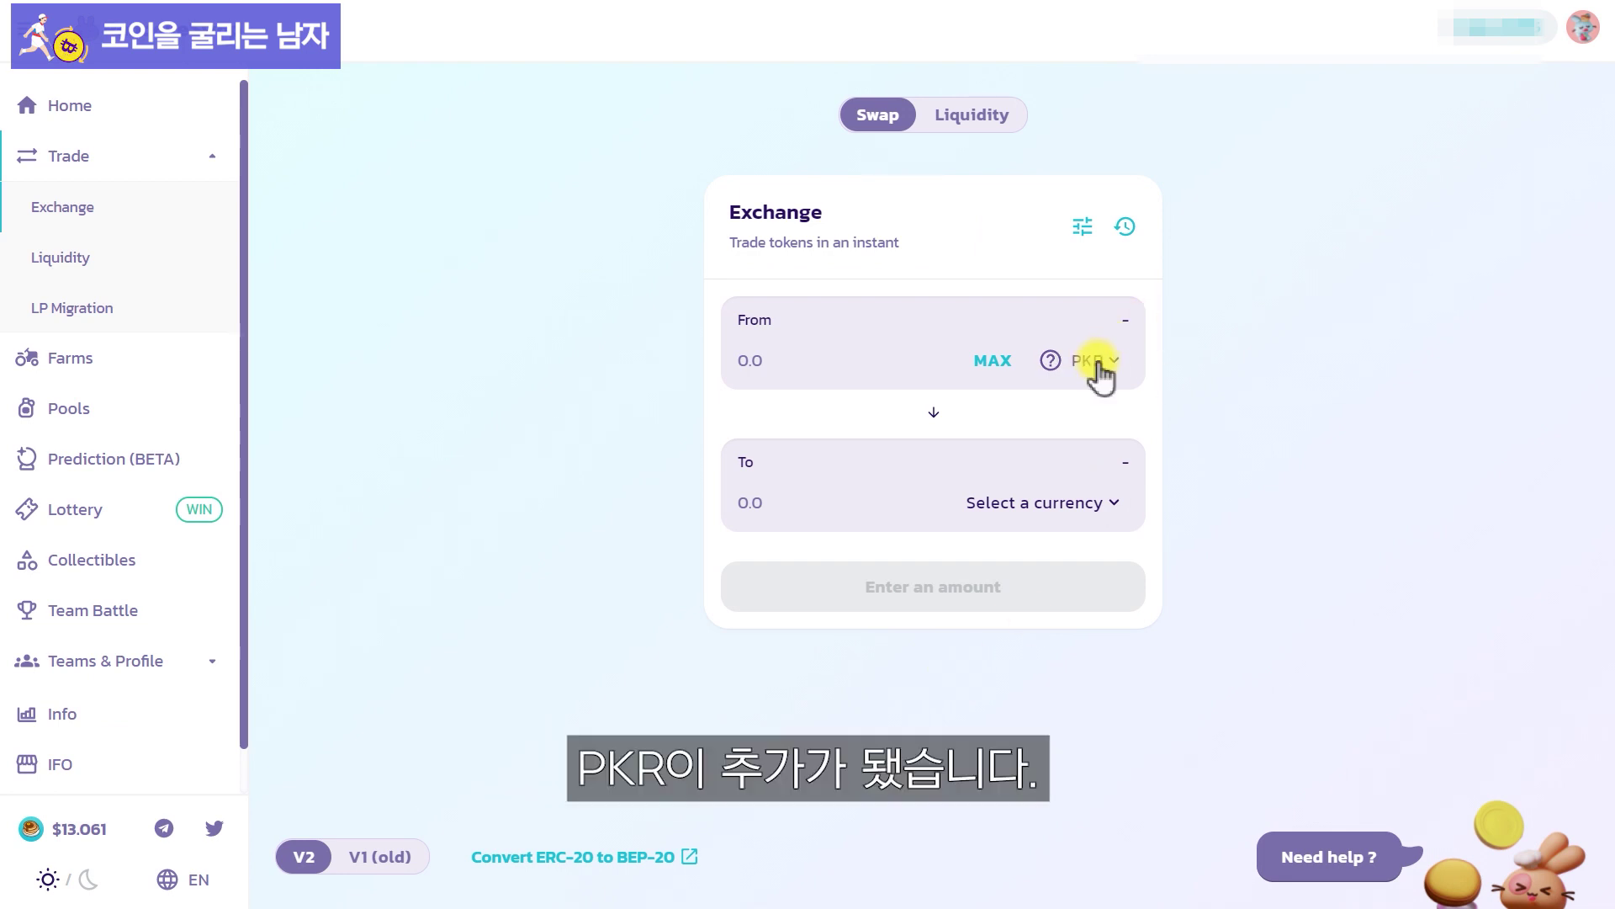
Search for "cake" and select CAKE, the PancakeSwap Token, as the currency to receive.
{"action": "left_click", "coordinate": [1052, 503]}
{"action": "left_click", "coordinate": [751, 256]}
{"action": "type", "text": "ca"}
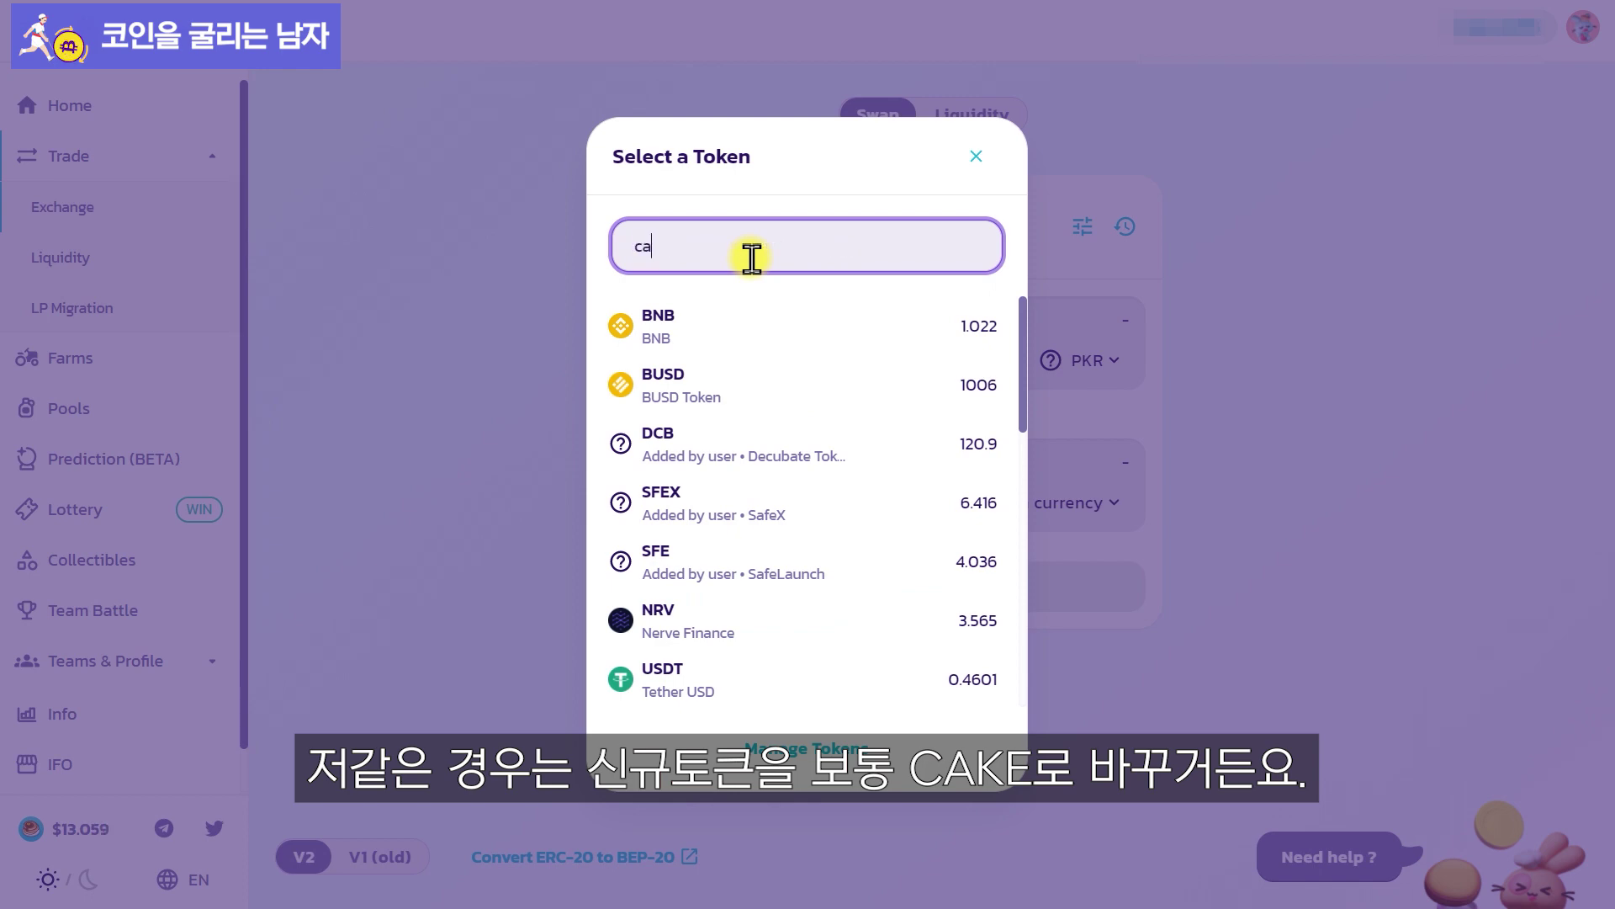
{"action": "type", "text": "ke"}
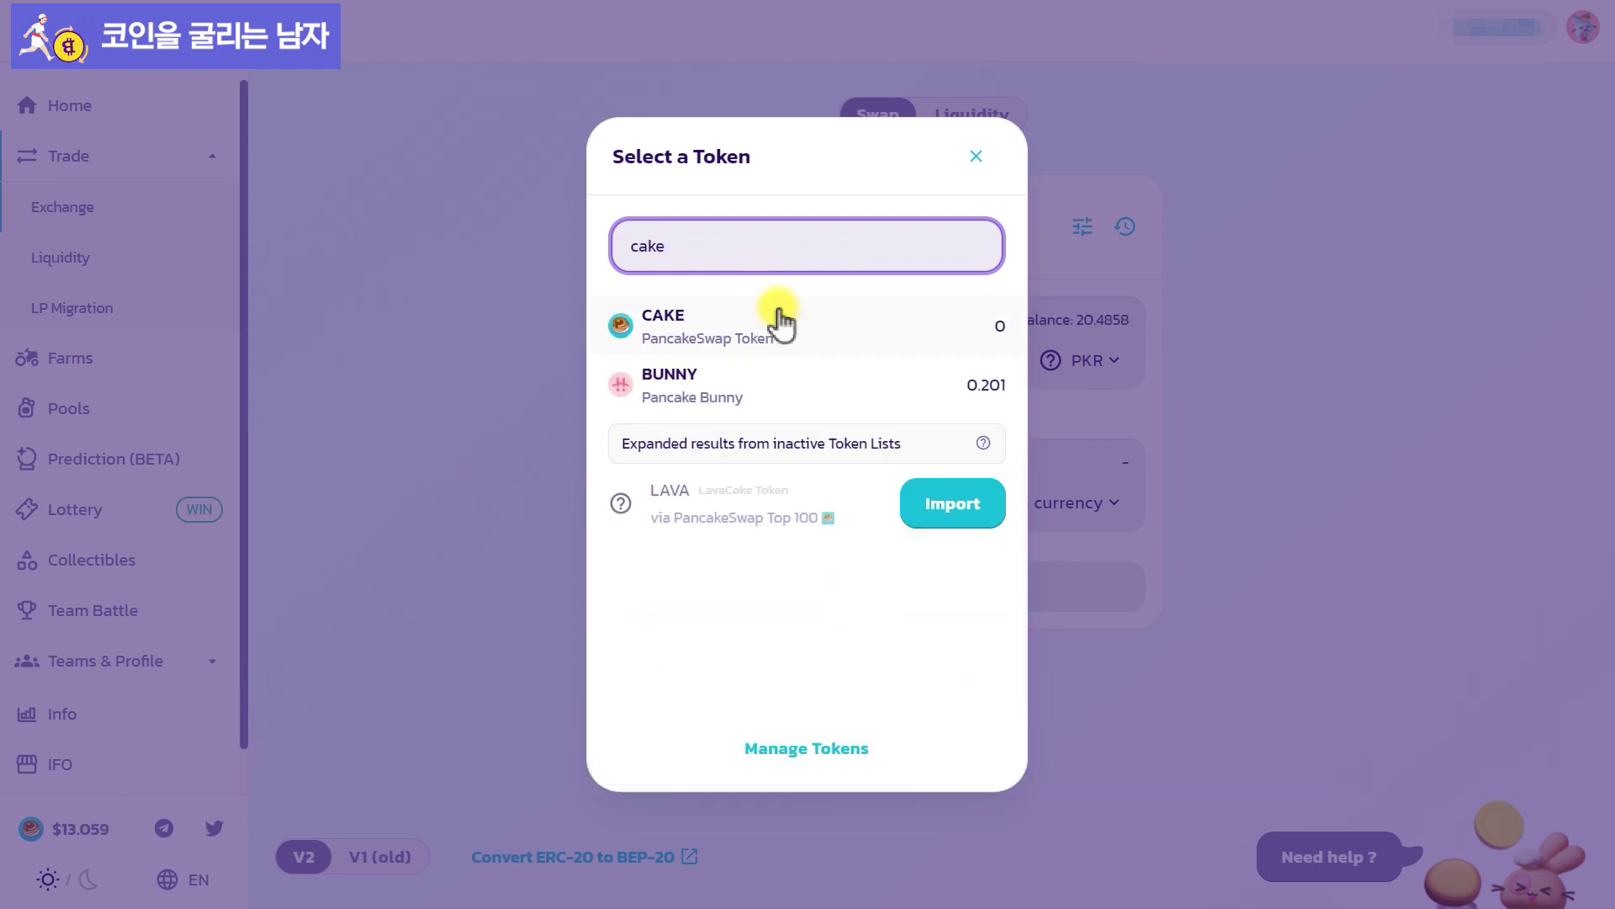
{"action": "left_click", "coordinate": [775, 326]}
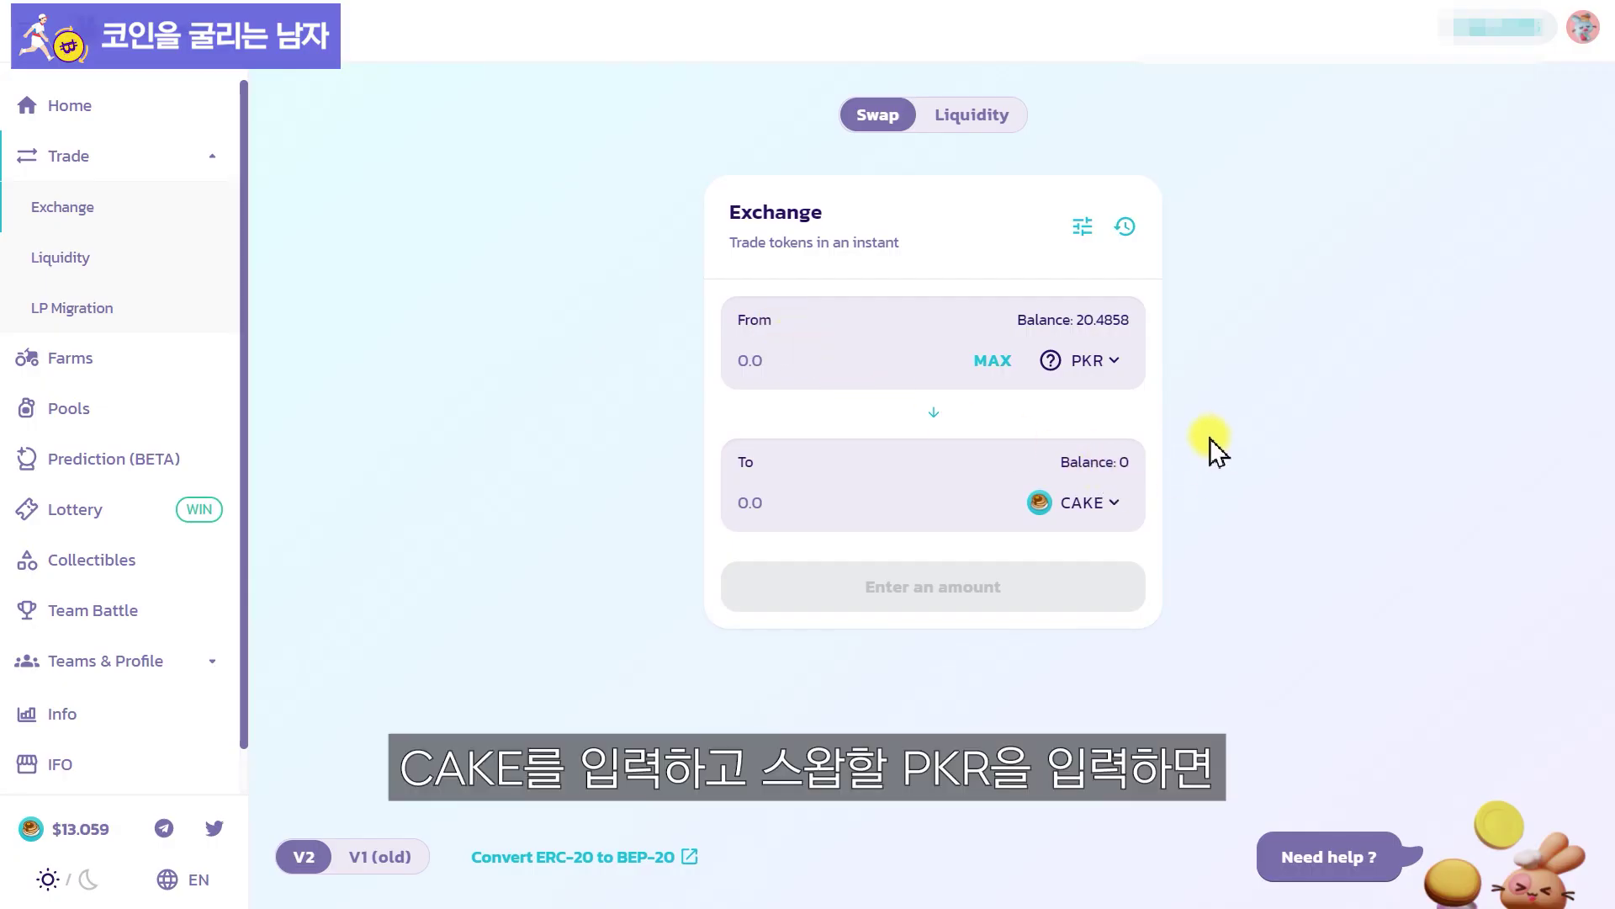
Set the swap amount to the maximum PKR balance and check the estimated CAKE amount.
{"action": "left_click", "coordinate": [998, 361]}
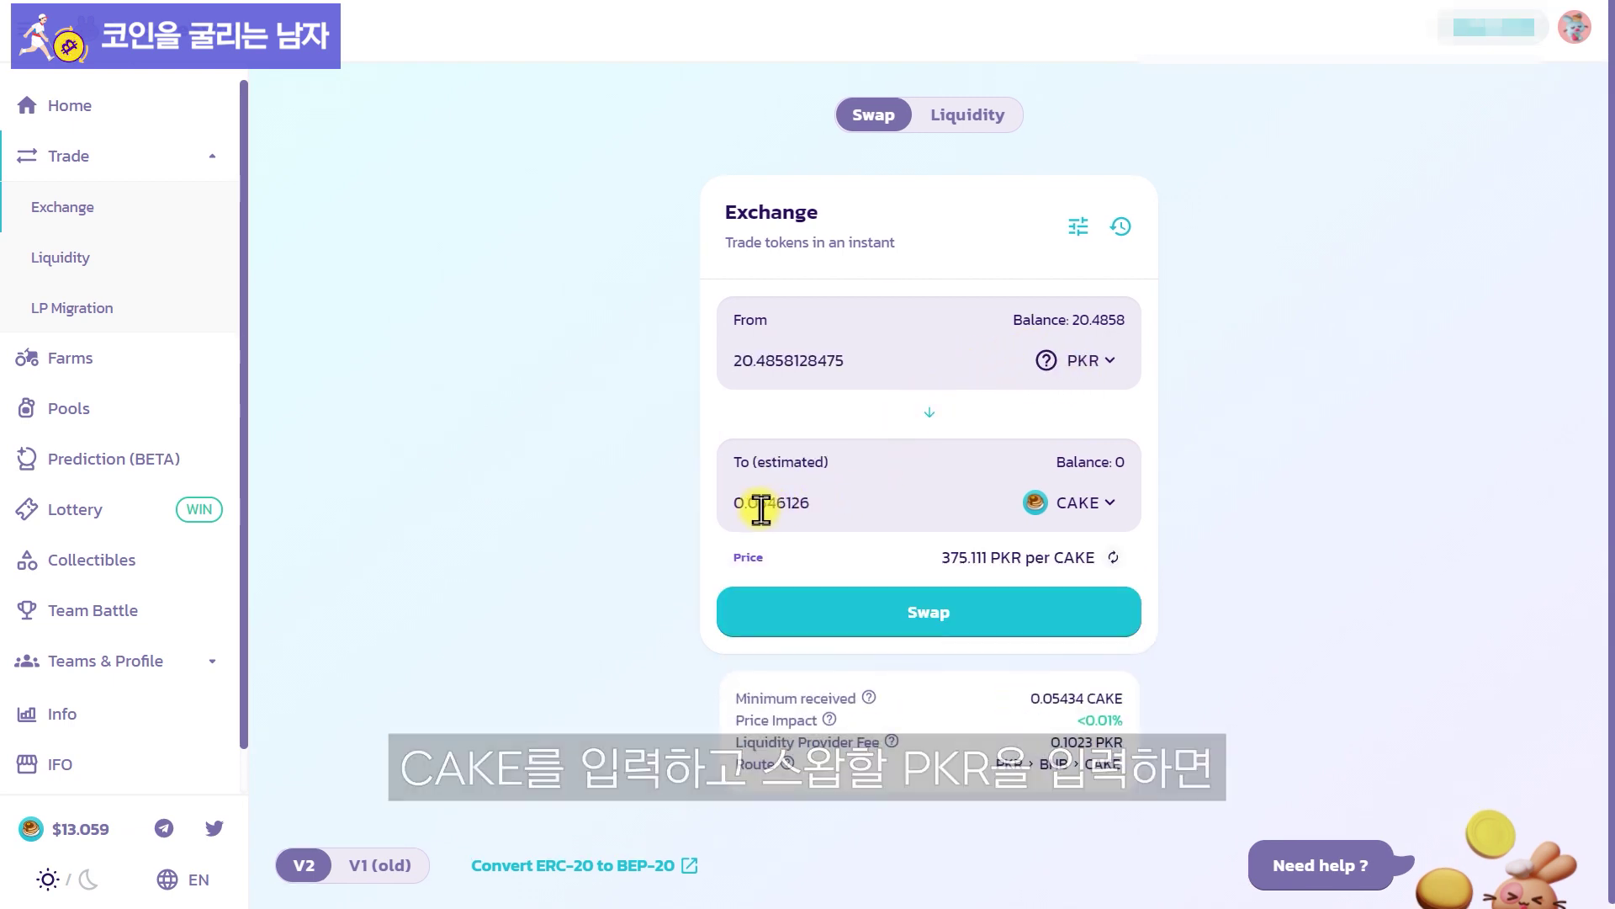
{"action": "left_click_drag", "start_coordinate": [756, 506], "coordinate": [801, 501]}
{"action": "left_click", "coordinate": [828, 502]}
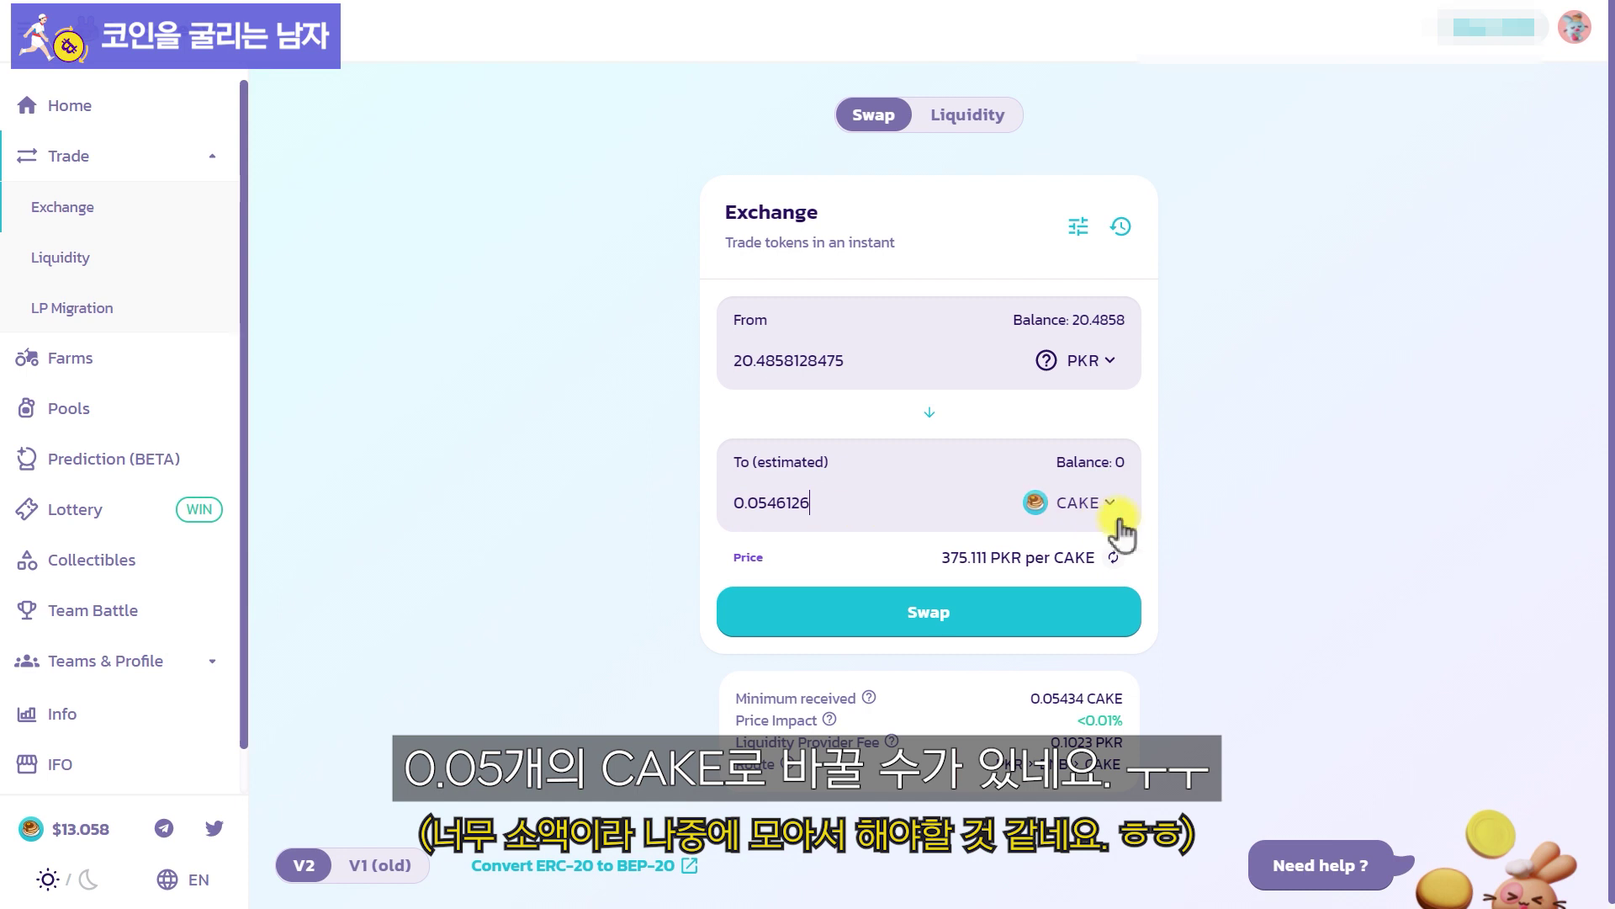